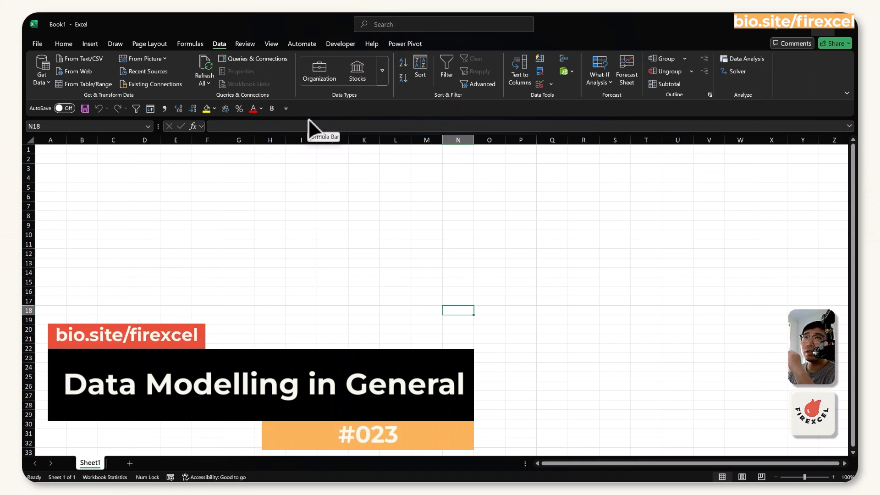
click(800, 26)
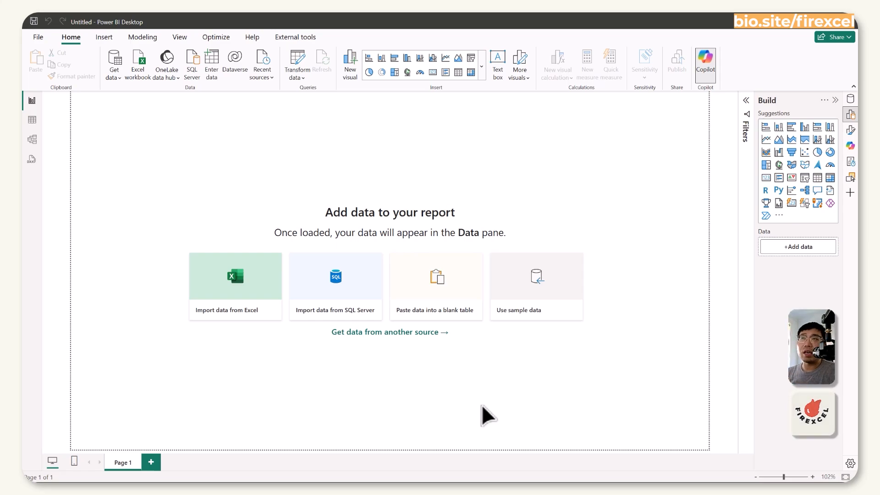
key(alt+Tab)
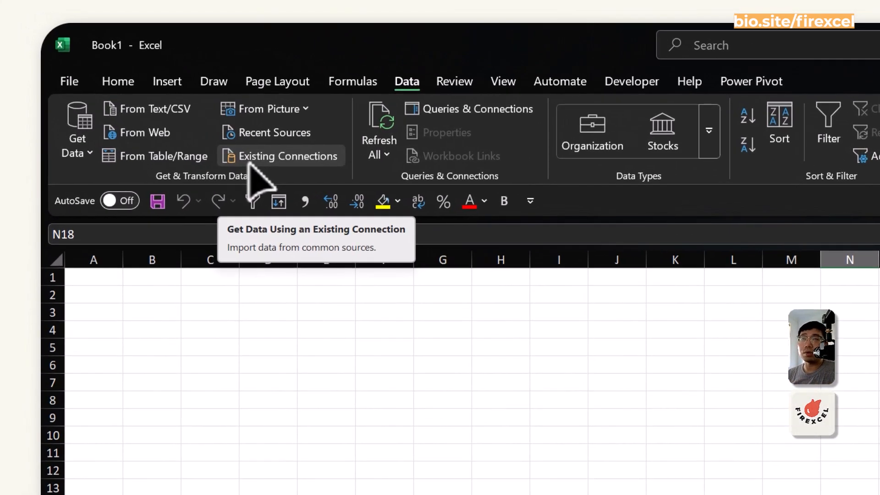
key(alt+Tab)
click(211, 137)
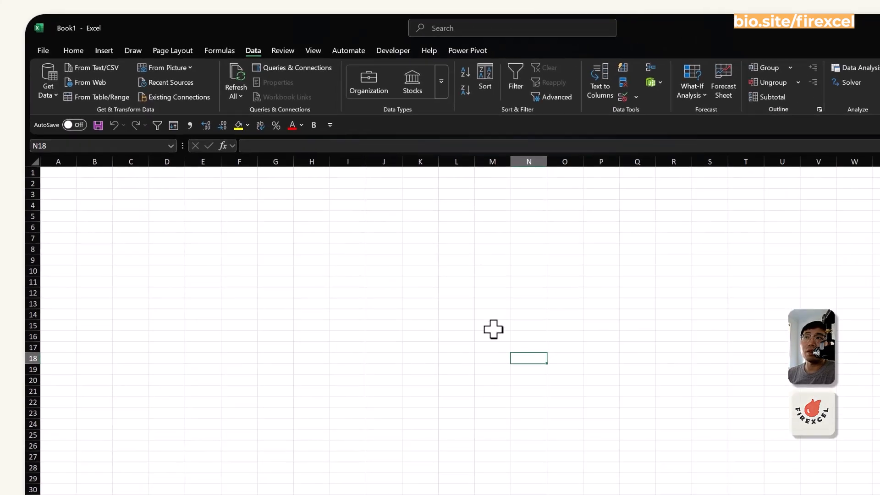
click(234, 196)
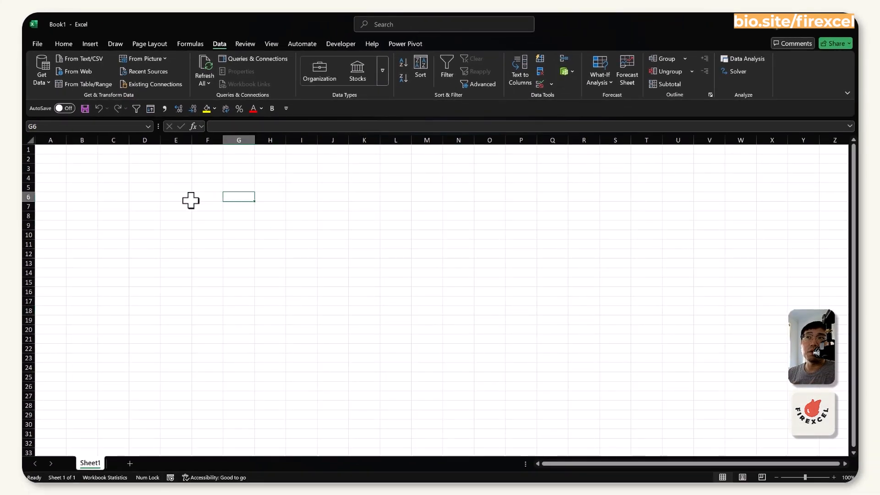
drag(188, 188, 393, 322)
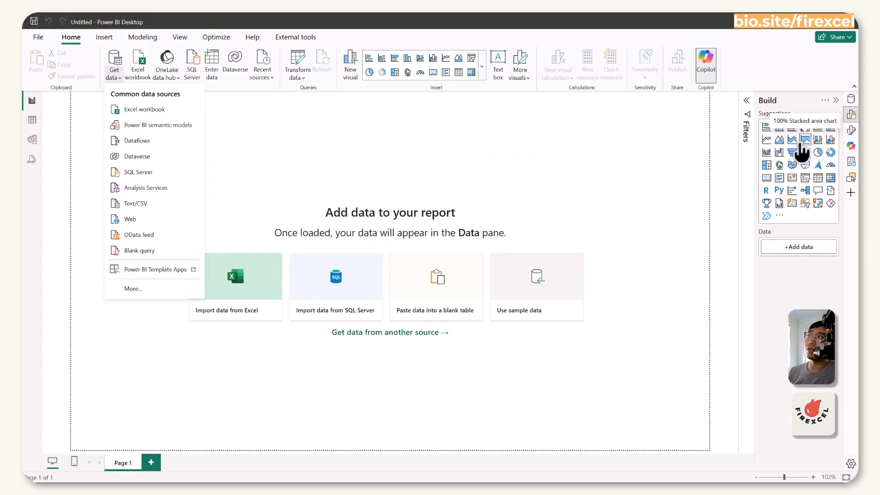
click(578, 153)
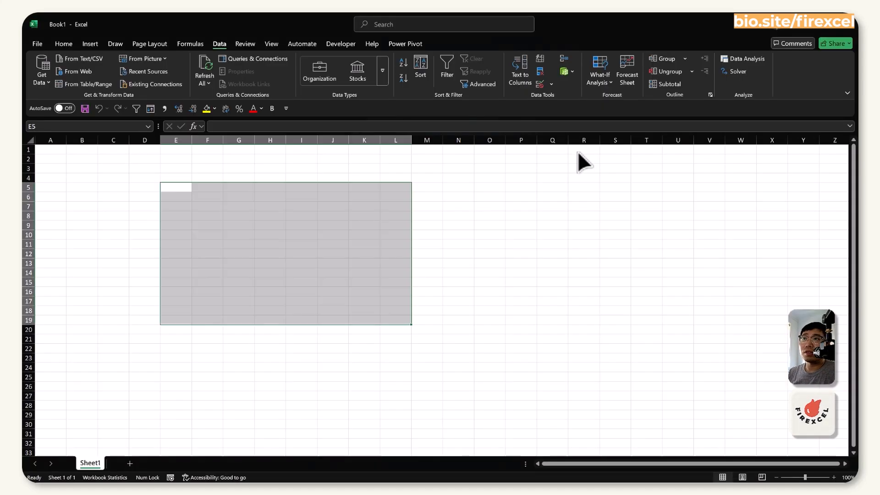
Start a data import from a folder at cell D4 and browse to firexcel_sample_db\raw\csv.
click(156, 178)
click(42, 80)
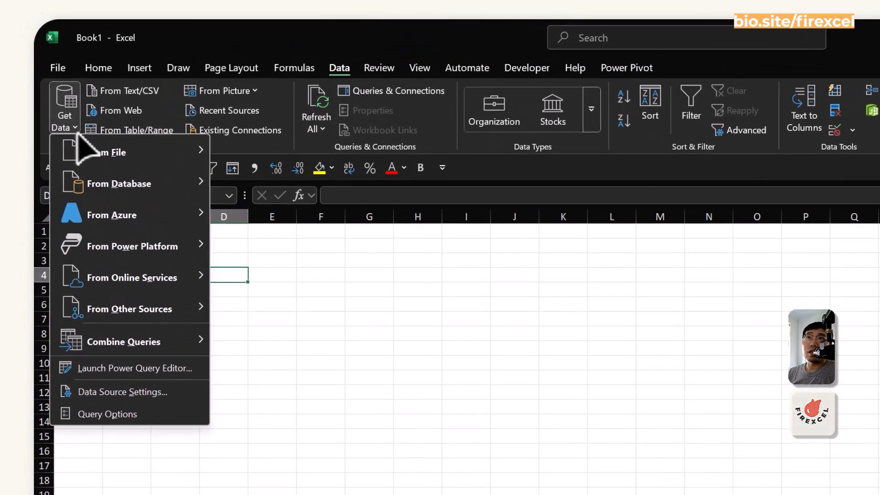
mouse_move(92, 152)
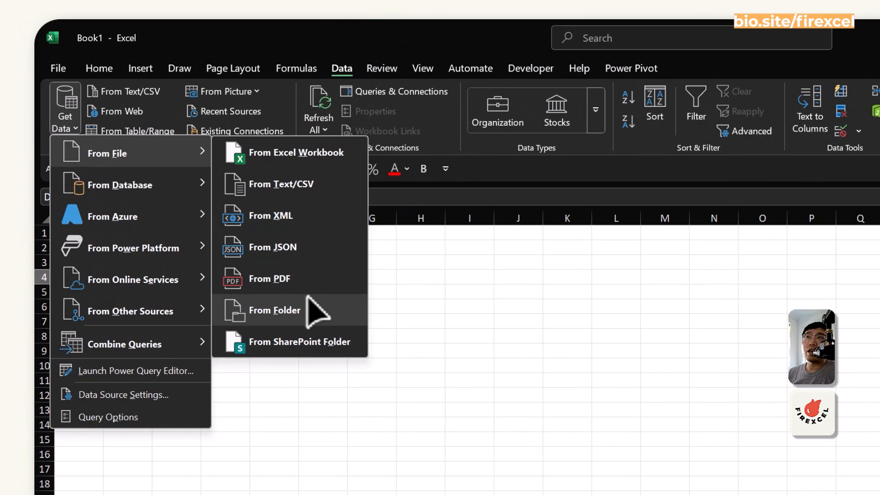
click(316, 311)
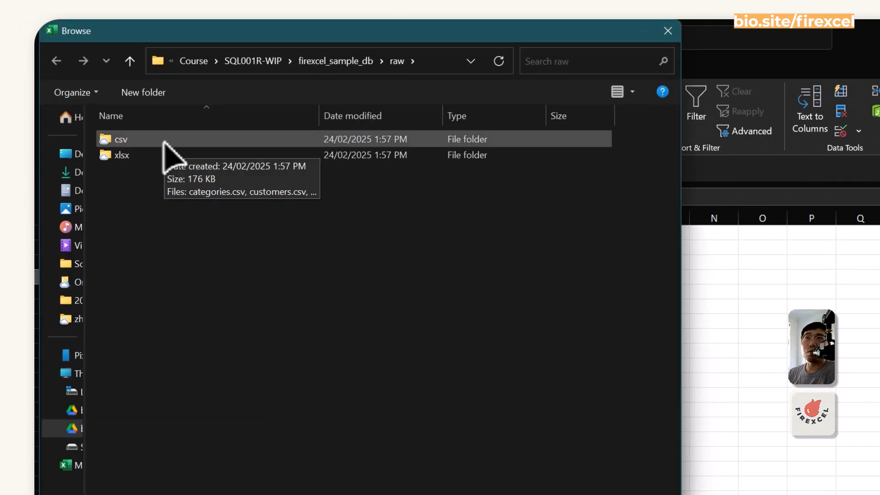
double_click(164, 142)
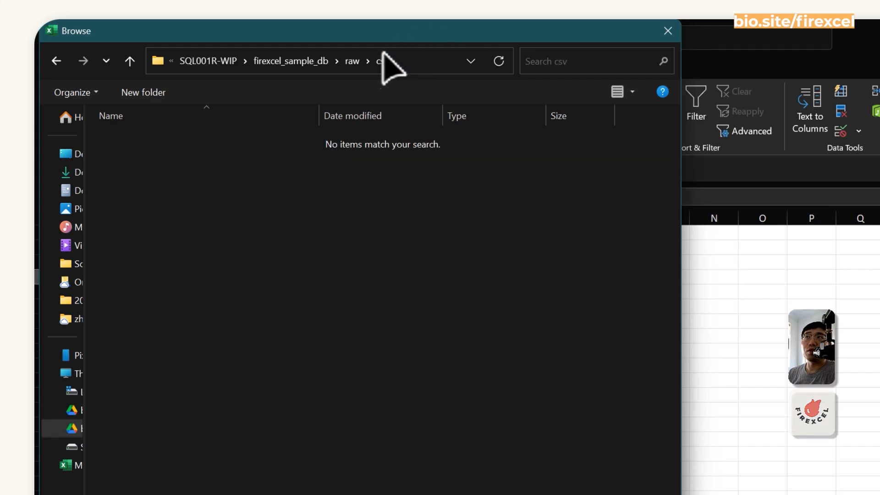
click(353, 62)
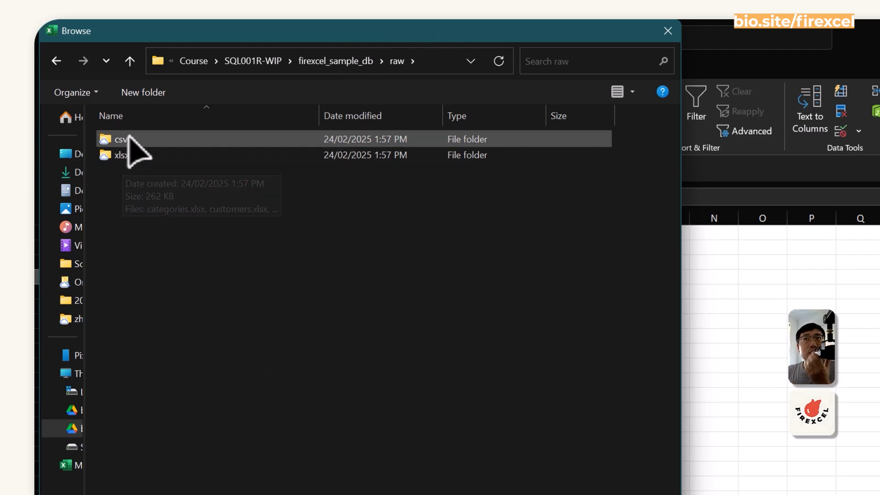
double_click(127, 140)
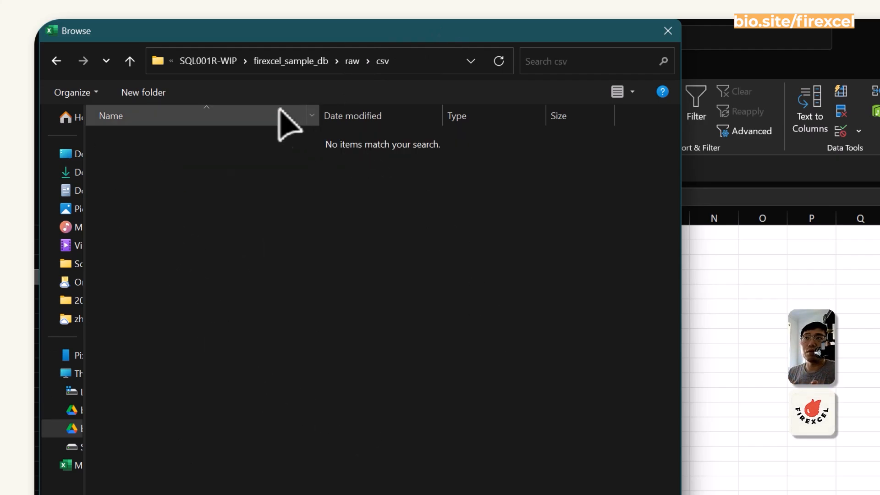
Accept the csv folder as the source and load its file list into Power Query Editor for transformation.
drag(364, 34, 480, 319)
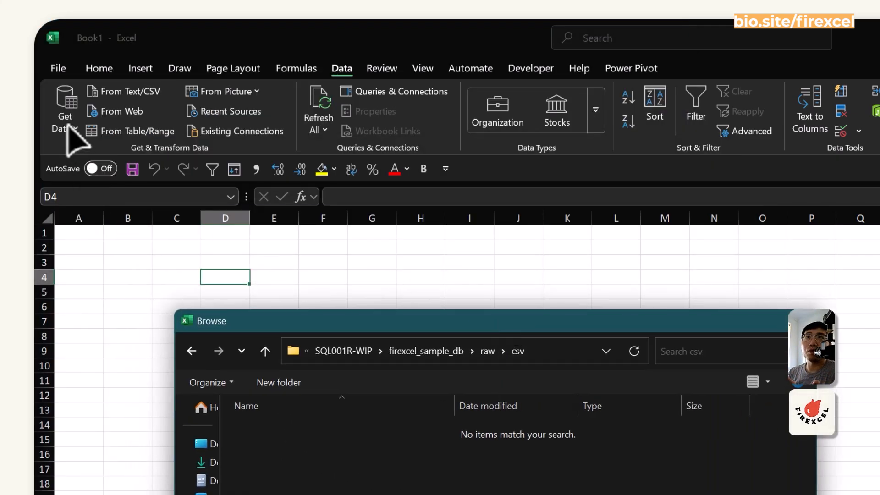
drag(326, 324, 197, 58)
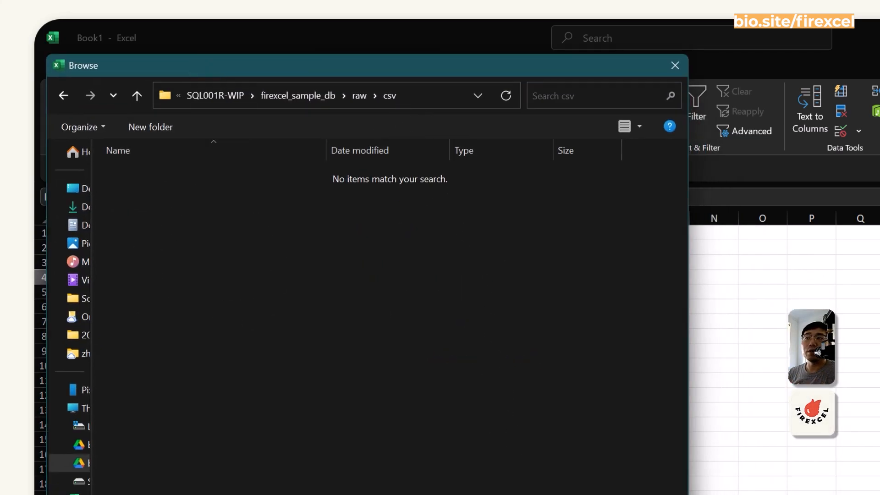
click(522, 494)
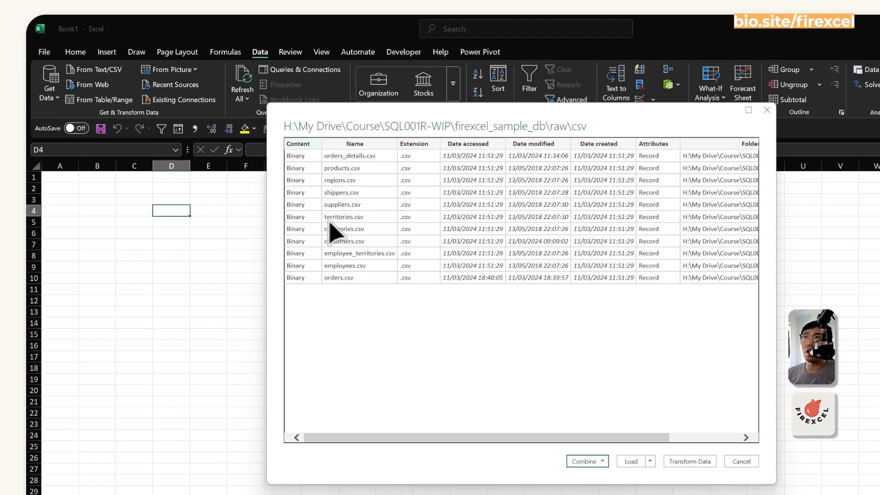
click(697, 460)
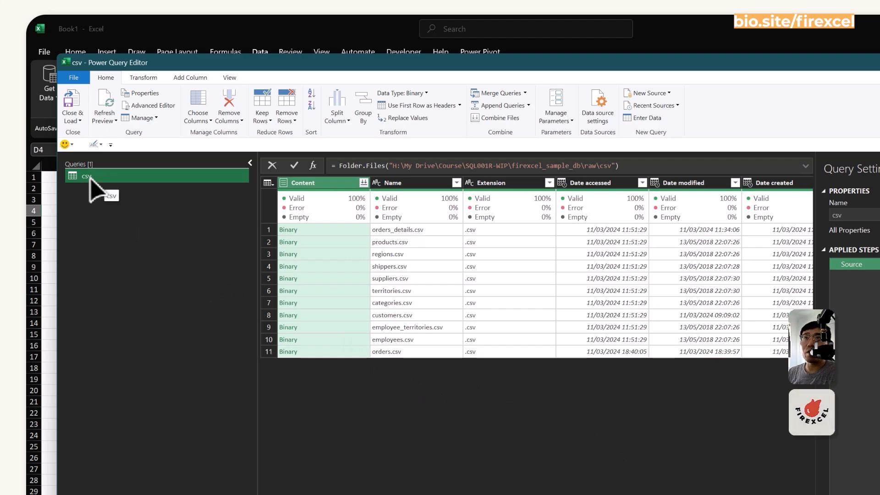
Rename the csv query as raw.
double_click(126, 178)
text(raw)
key(Return)
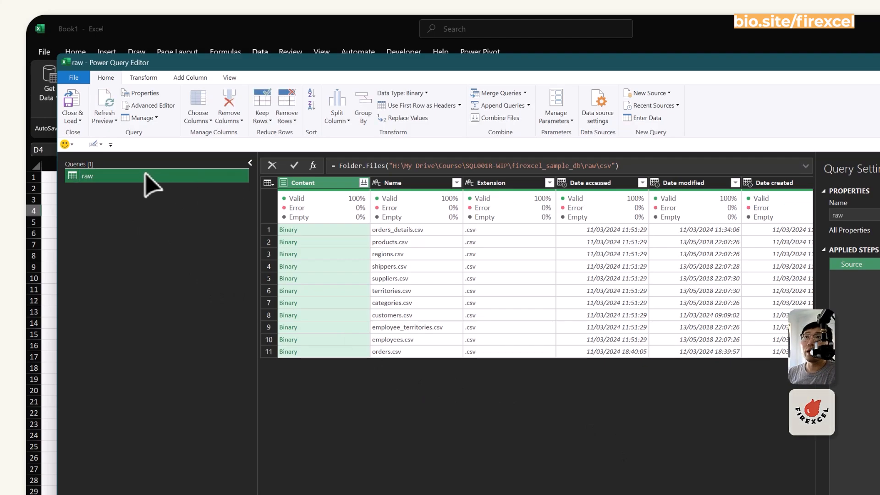
Move the raw query into a new query group named input.
right_click(145, 175)
mouse_move(232, 257)
click(281, 258)
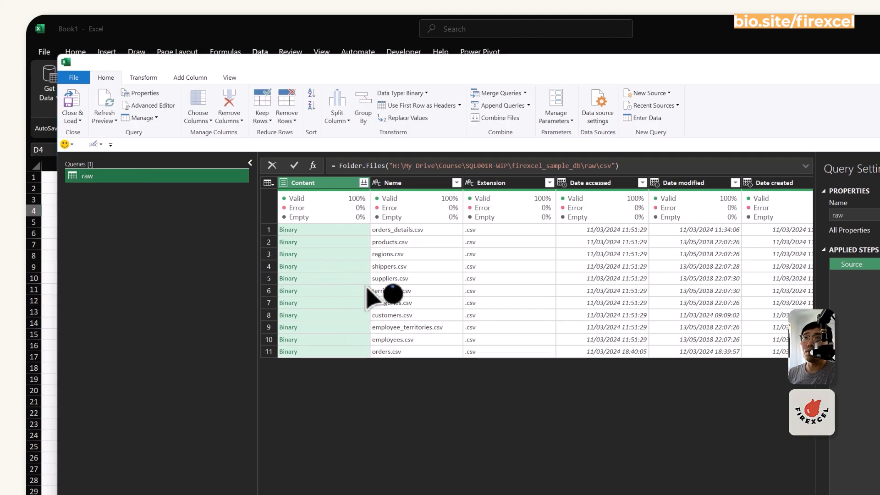
text(input)
key(Return)
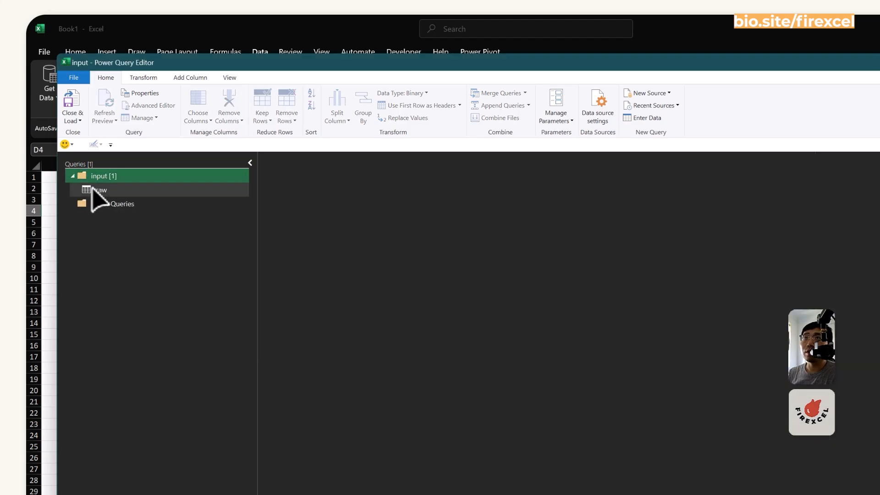
Filter the raw query's Name column to keep only customers.csv, orders.csv and orders_details.csv.
click(107, 190)
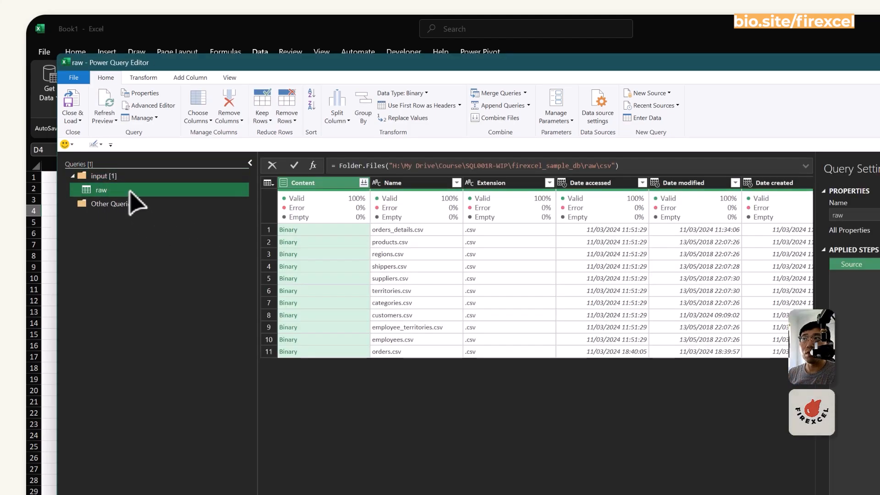
click(456, 182)
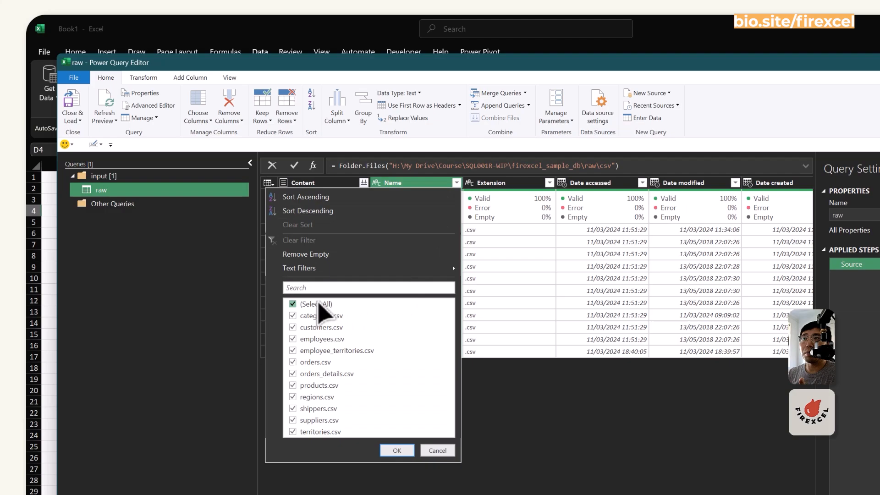
click(320, 304)
click(294, 362)
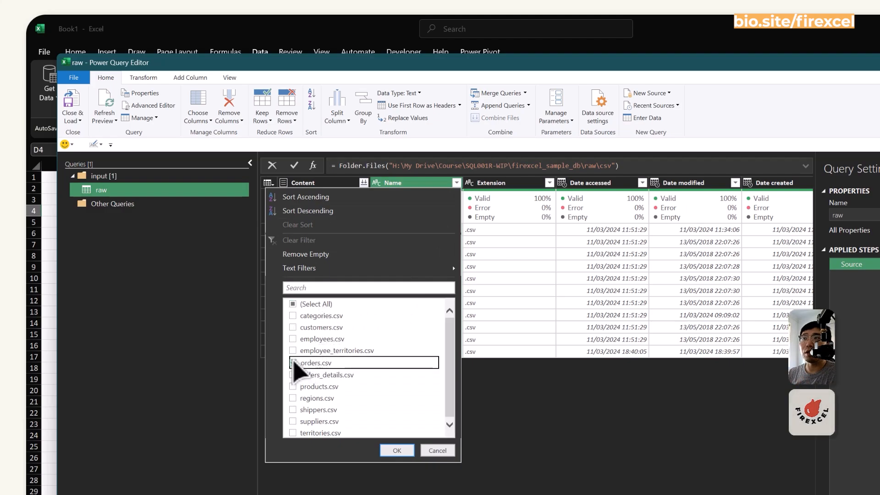
click(293, 375)
click(294, 328)
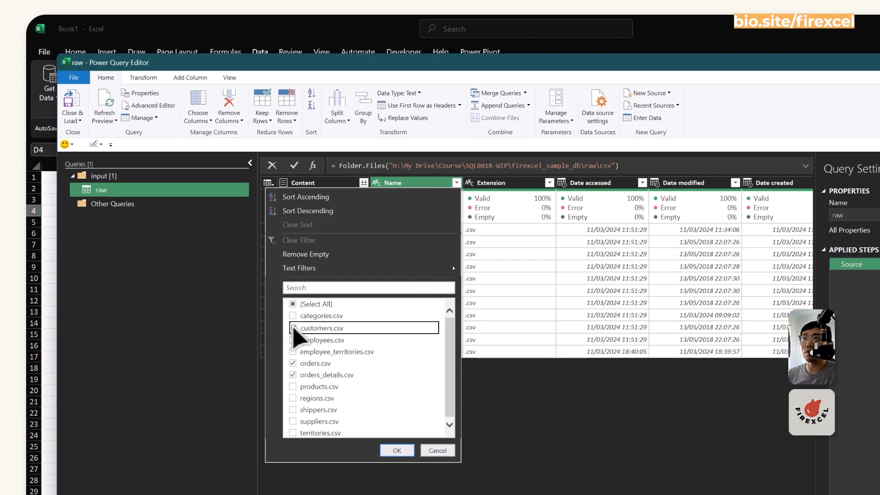
click(396, 450)
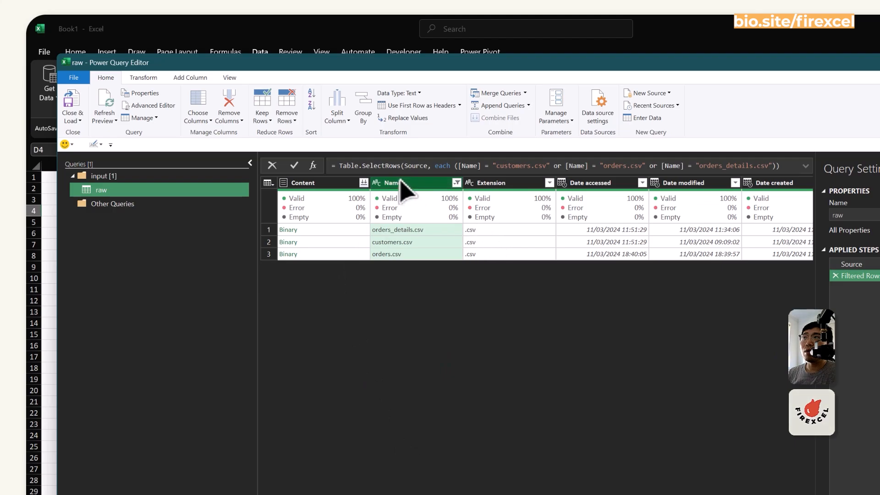
Create three new queries that reference the raw query.
ctrl+click(316, 183)
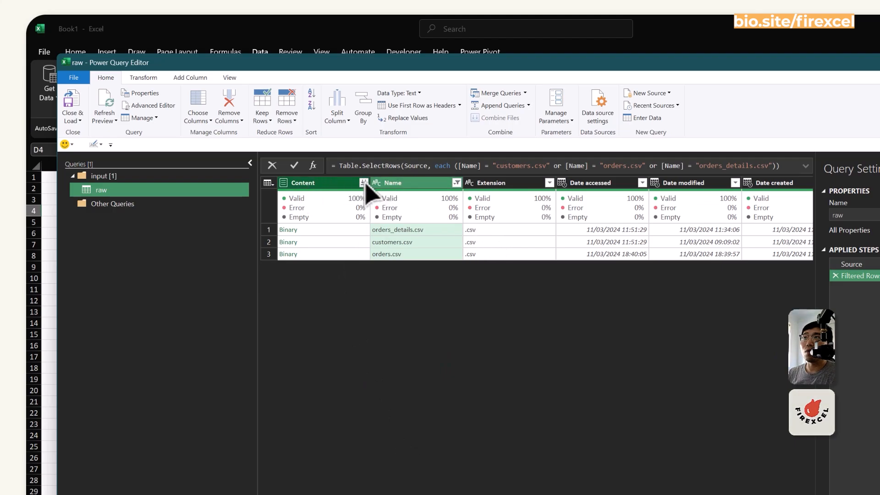
click(380, 183)
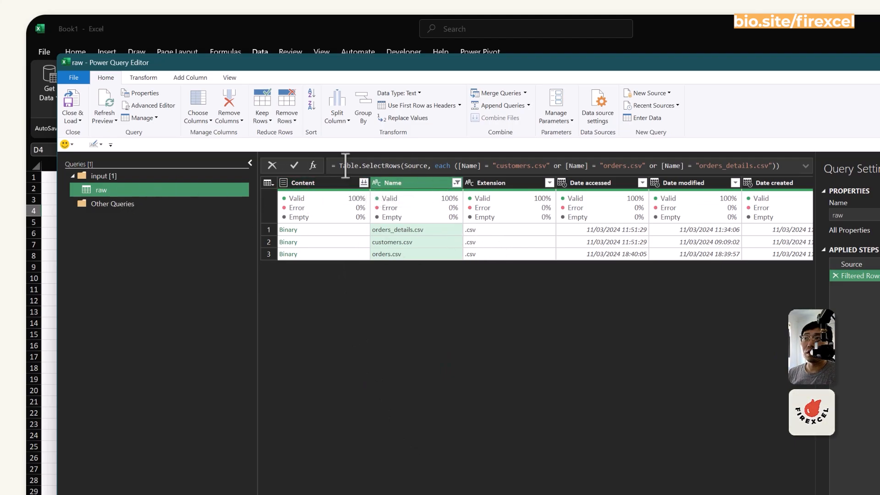
right_click(143, 190)
click(183, 259)
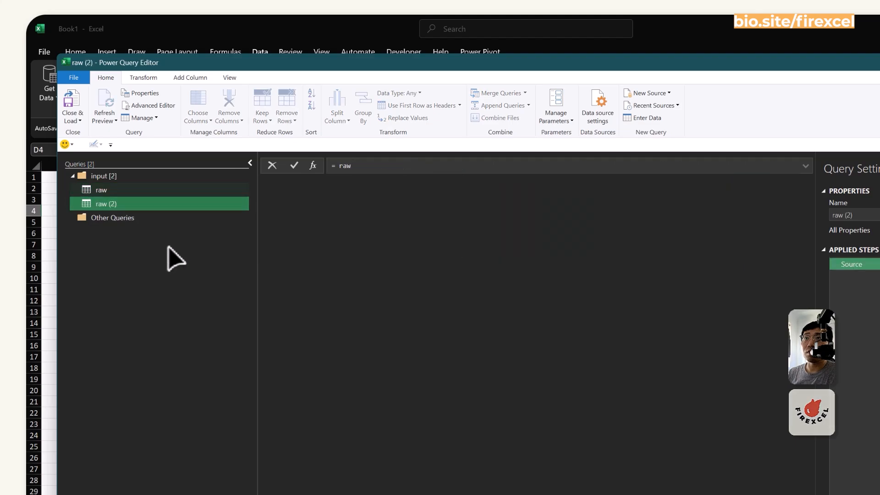
right_click(109, 193)
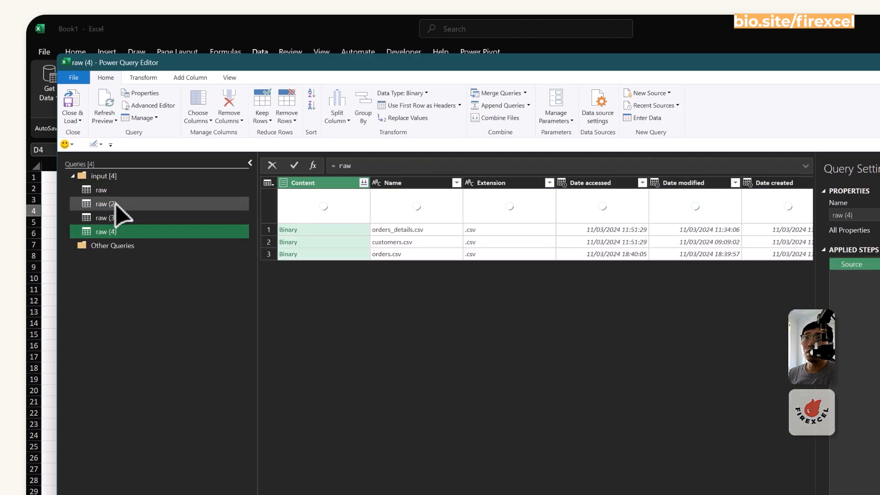
Rename the raw (2) query as orders.
click(110, 204)
click(157, 205)
text(o)
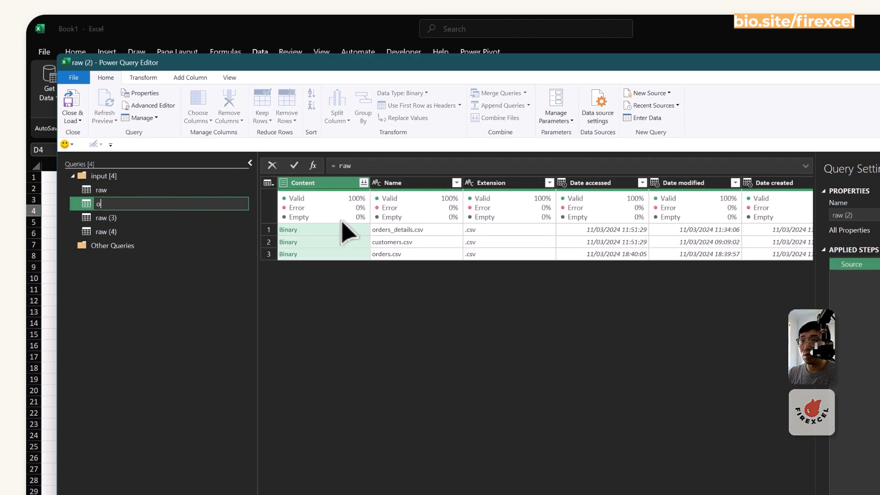
text(rders)
key(Return)
Rename the raw (3) query as order_detail and the raw (4) query as customer.
click(107, 218)
click(123, 217)
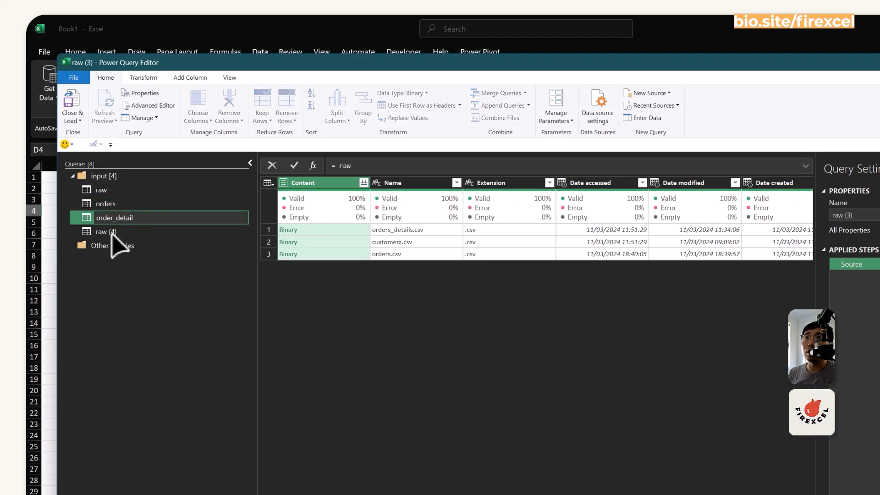
key(Return)
double_click(111, 233)
text(customer)
key(Return)
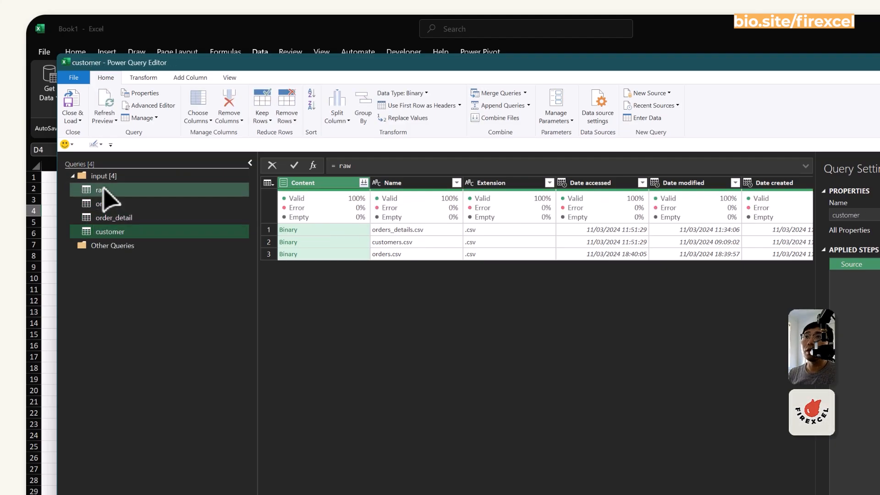
Match the query names to the source files by renaming order_detail as orders_details and customer as customers.
click(104, 189)
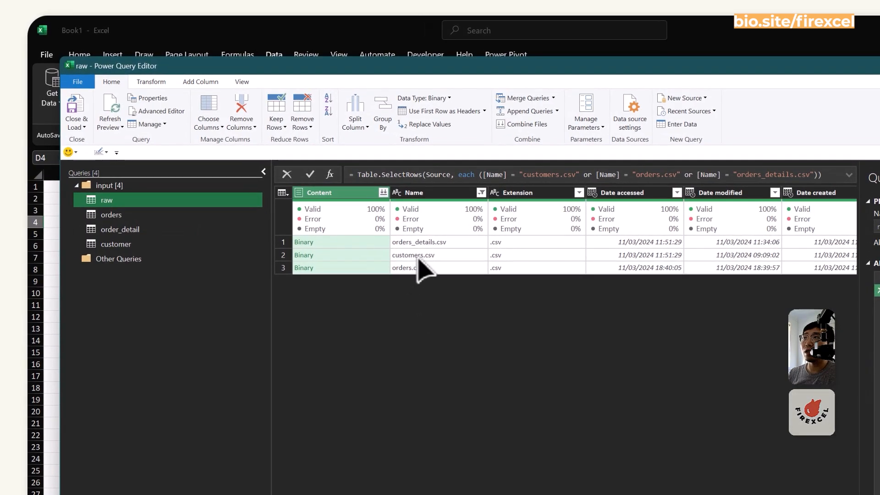
double_click(117, 229)
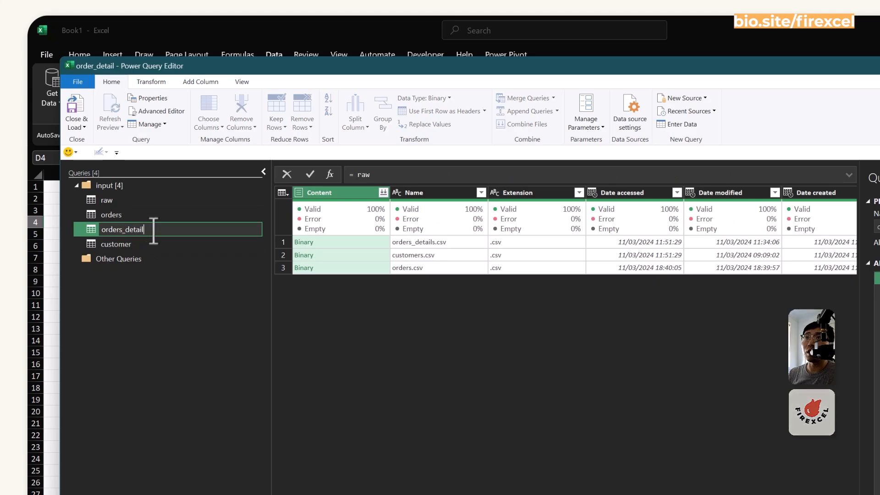
text(s)
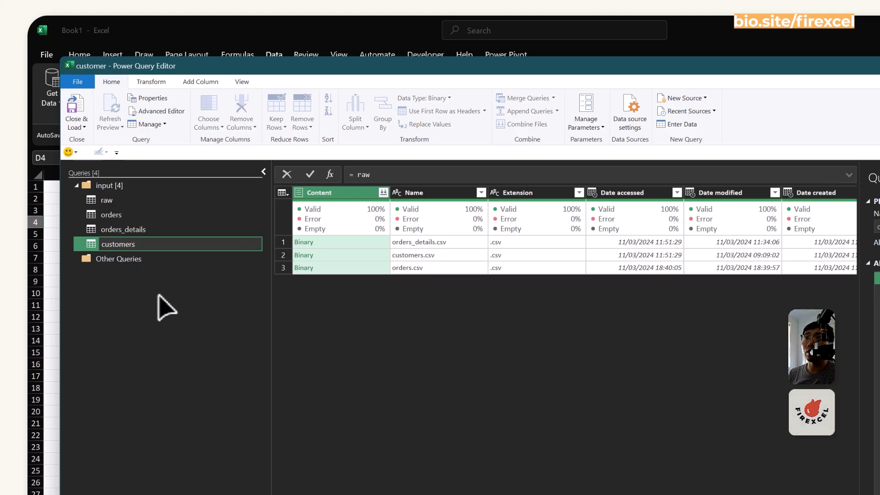
click(159, 295)
click(118, 216)
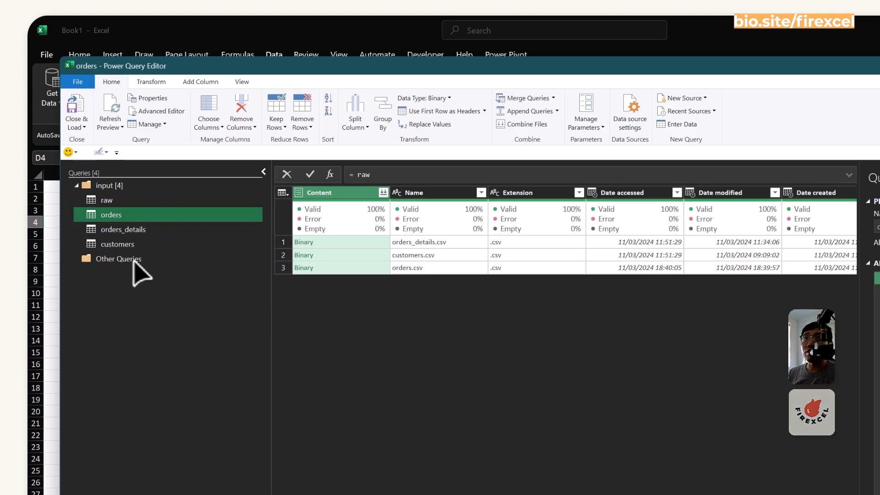
Move the orders, orders_details and customers queries into a new group named process.
shift+click(128, 247)
right_click(128, 245)
mouse_move(183, 289)
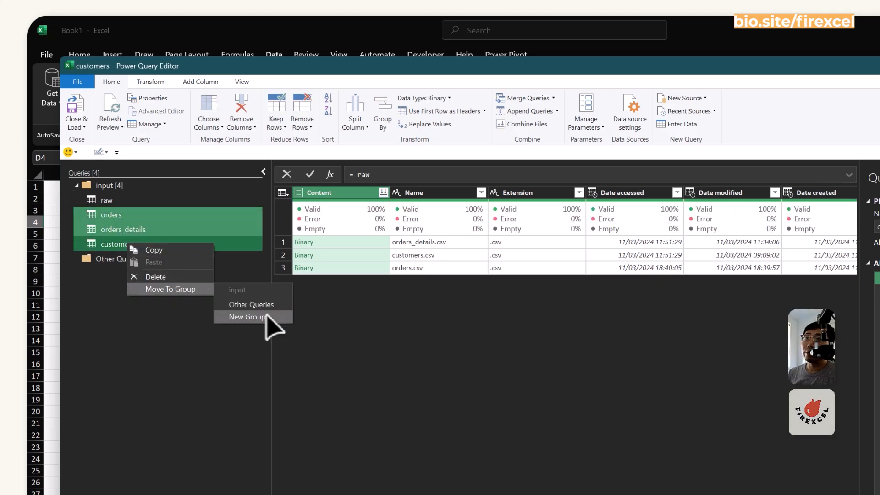
click(247, 316)
text(p)
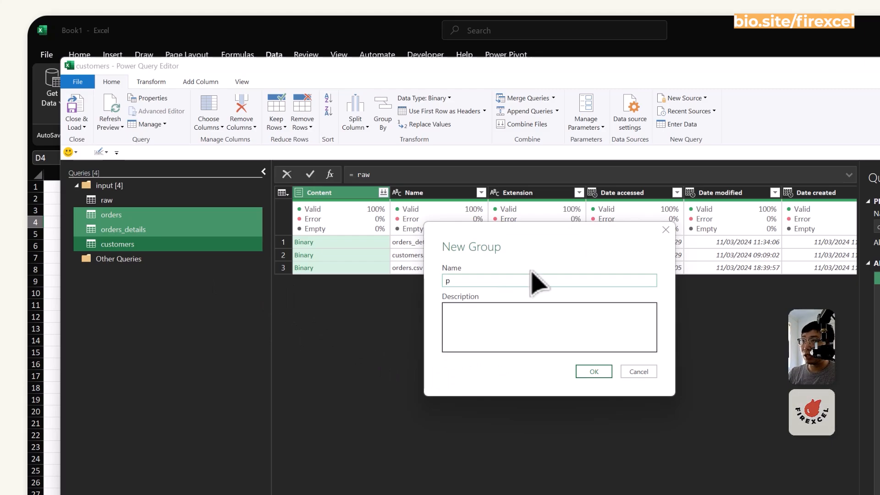
text(rocess)
key(Return)
Filter the Name column of the orders query to keep only orders.csv.
click(120, 231)
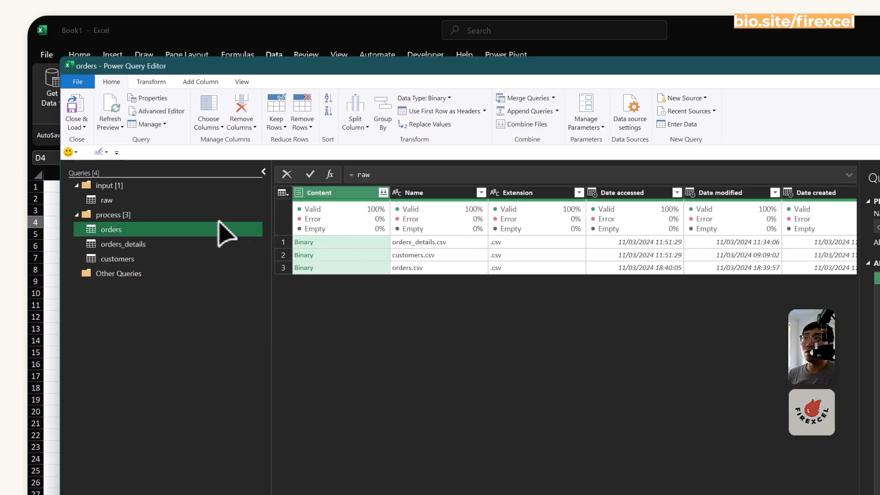
click(481, 193)
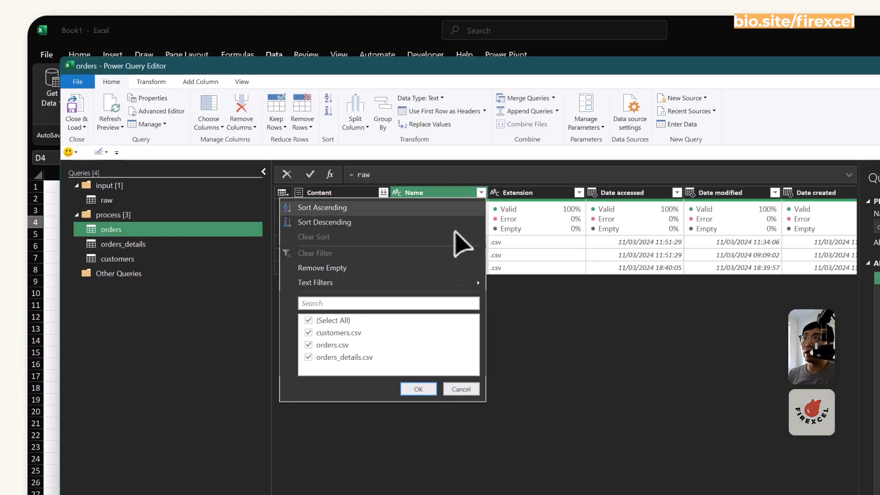
click(309, 319)
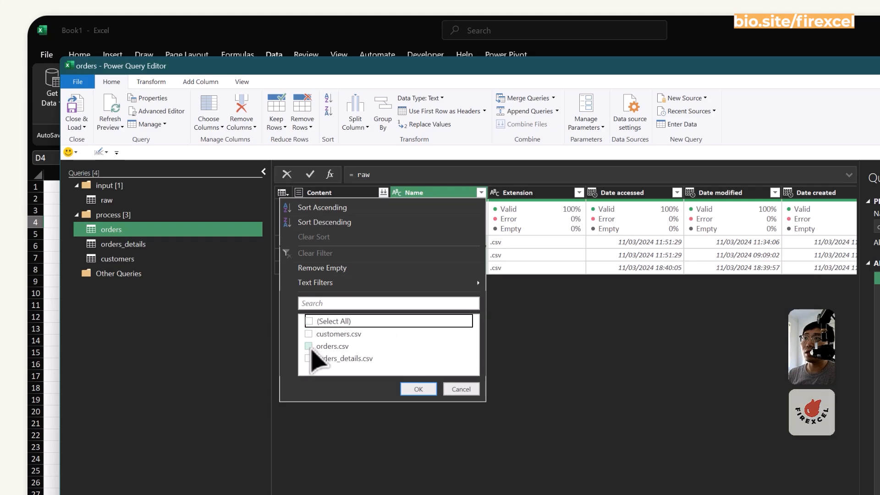
click(309, 345)
click(417, 389)
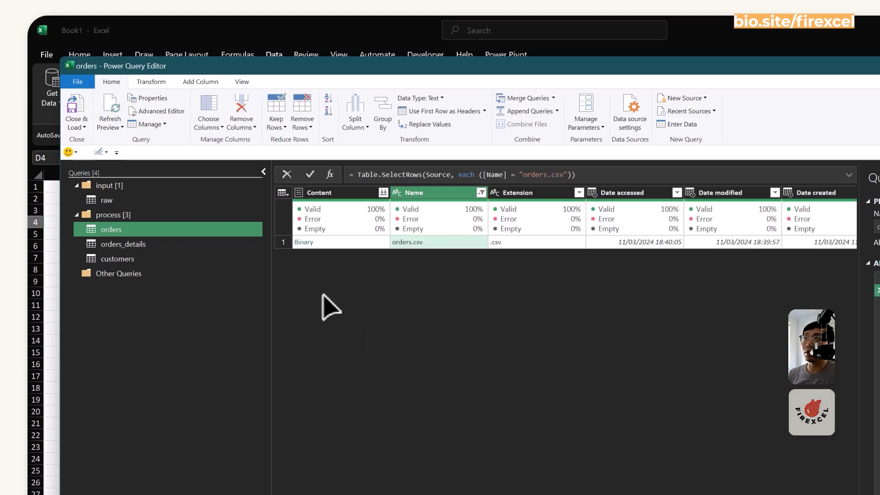
Combine the binary content of the orders query with the default file settings and collapse its generated Transform File group.
click(383, 193)
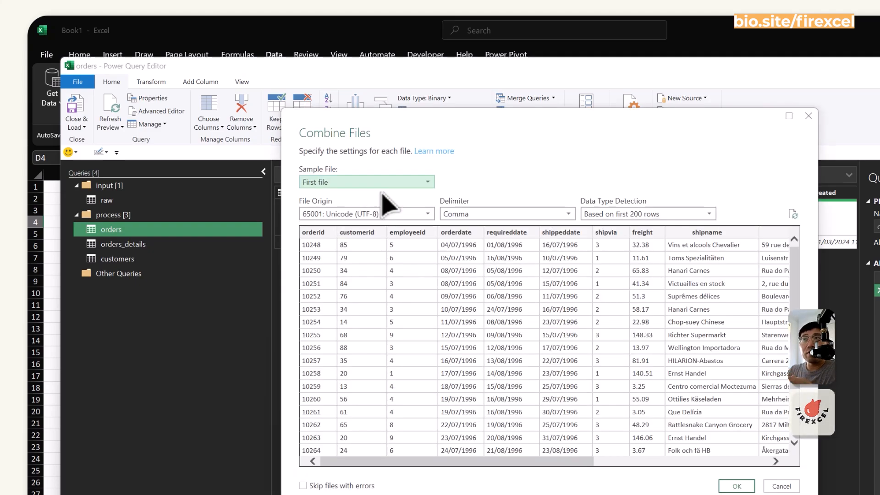
click(736, 485)
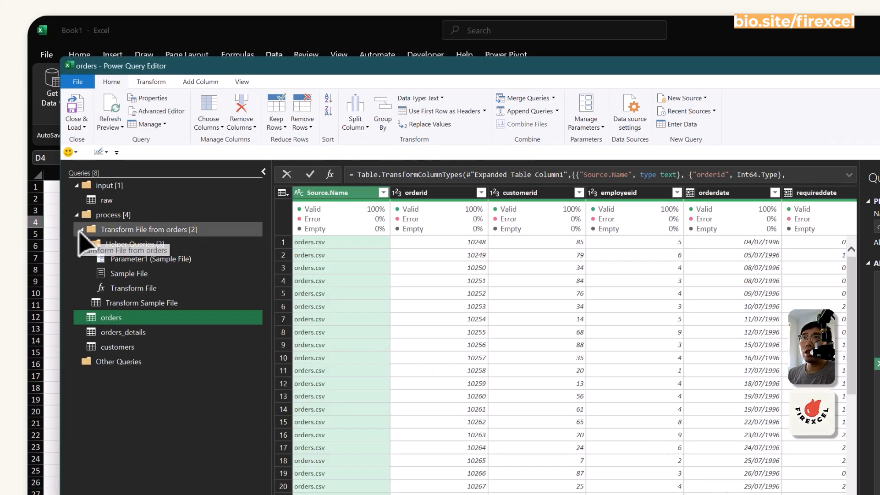
click(81, 230)
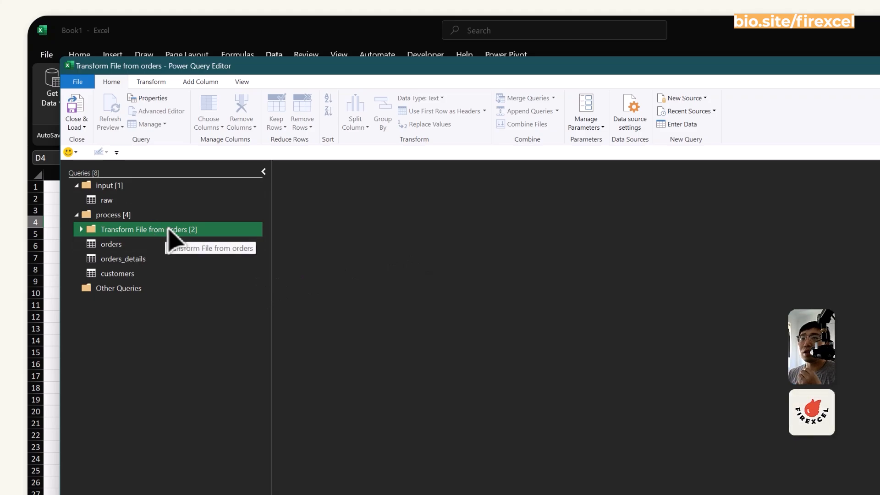
Remove the Source.Name column from the orders query.
click(121, 246)
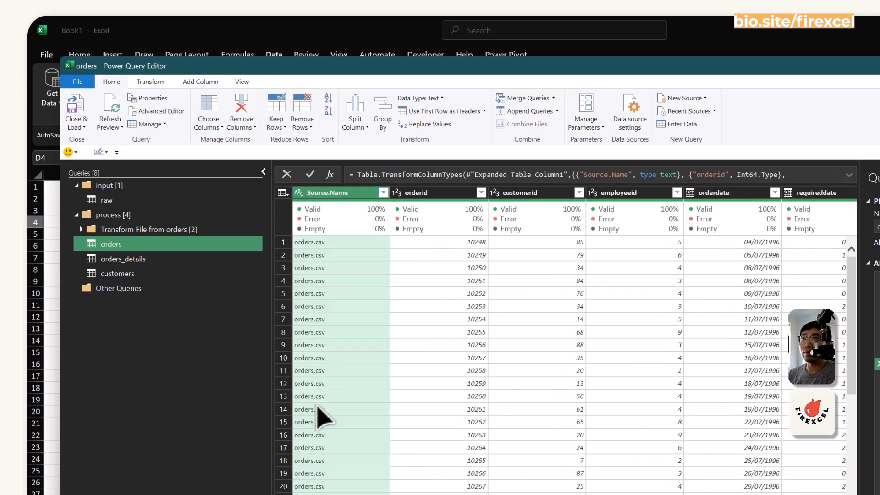
right_click(327, 195)
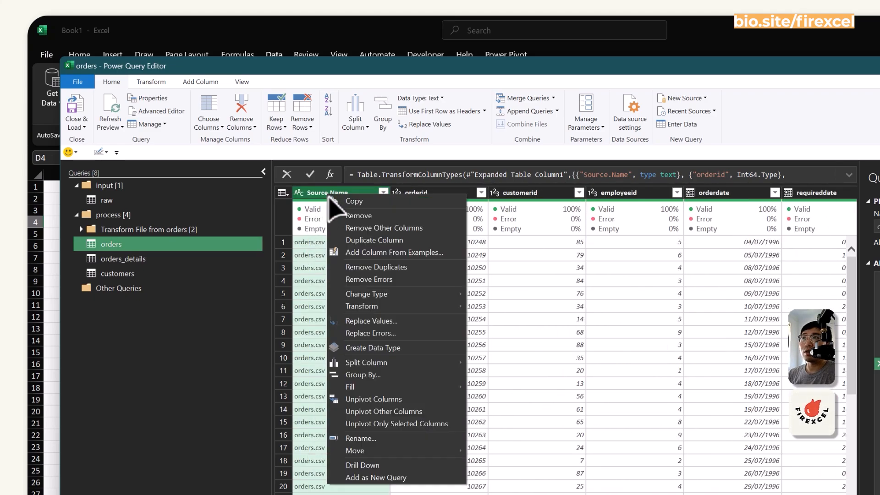
click(362, 266)
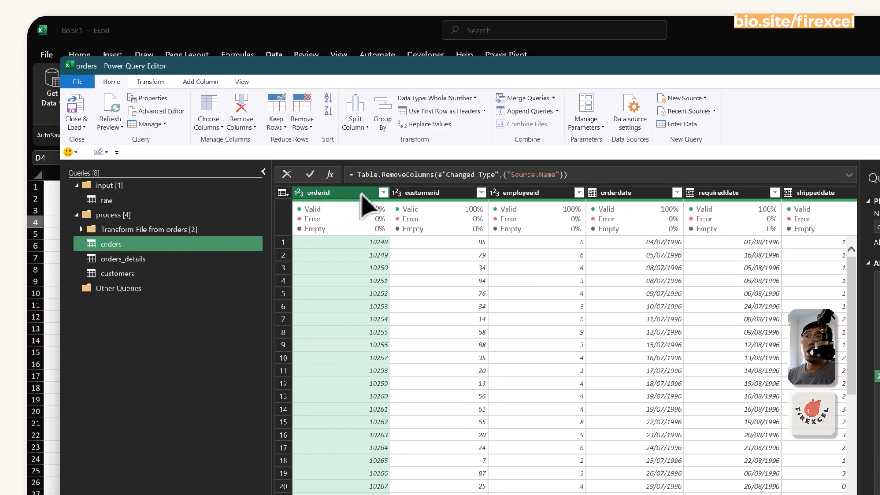
Set the data type of orderid, customerid and employeeid in the orders query to Text.
click(299, 193)
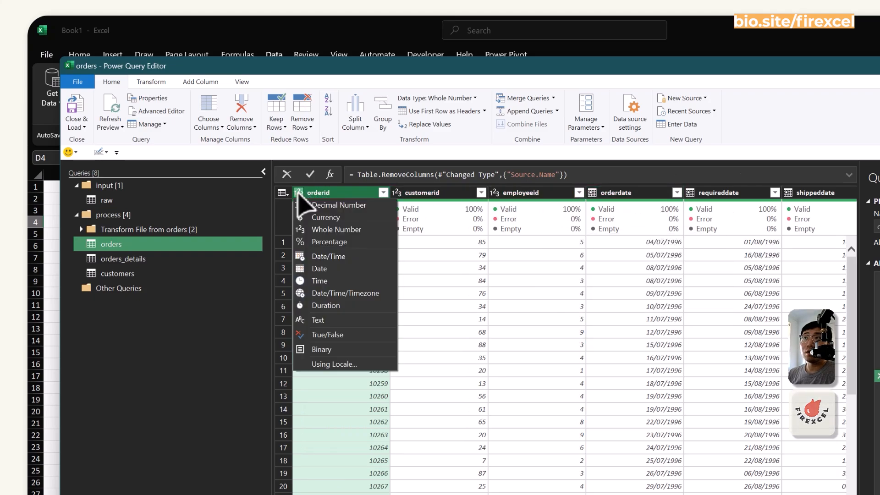
click(326, 321)
click(397, 193)
click(418, 319)
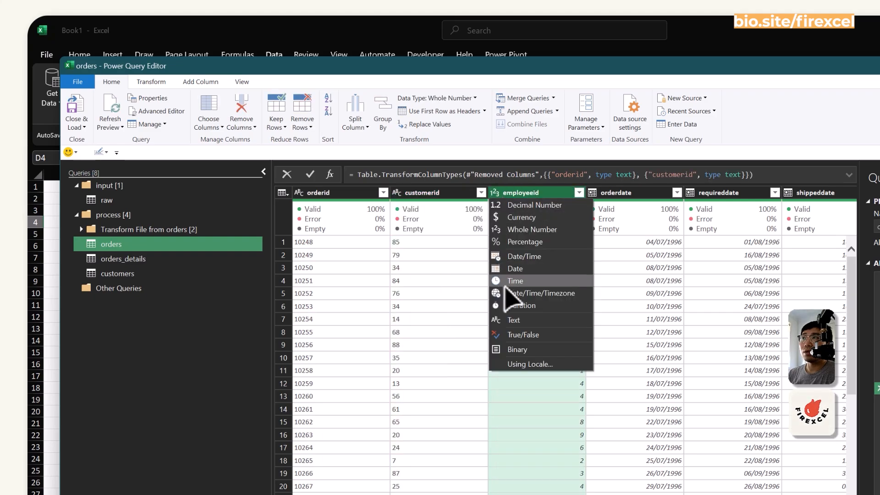
click(514, 320)
scroll(563, 339, right, 5)
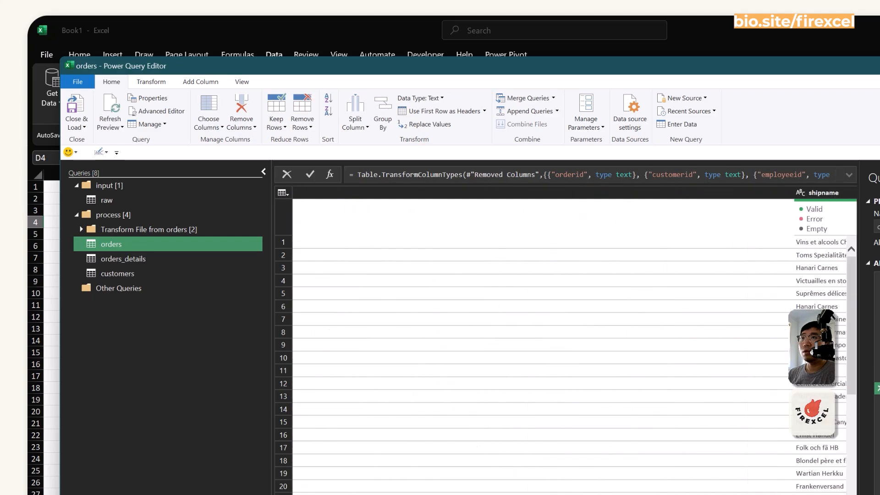
Filter the Name column of the orders_details query to keep only orders_details.csv.
click(132, 259)
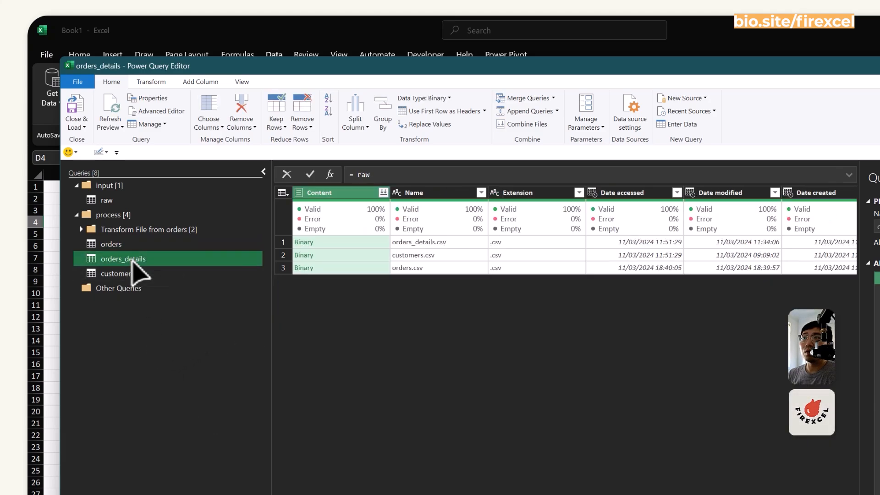
click(481, 192)
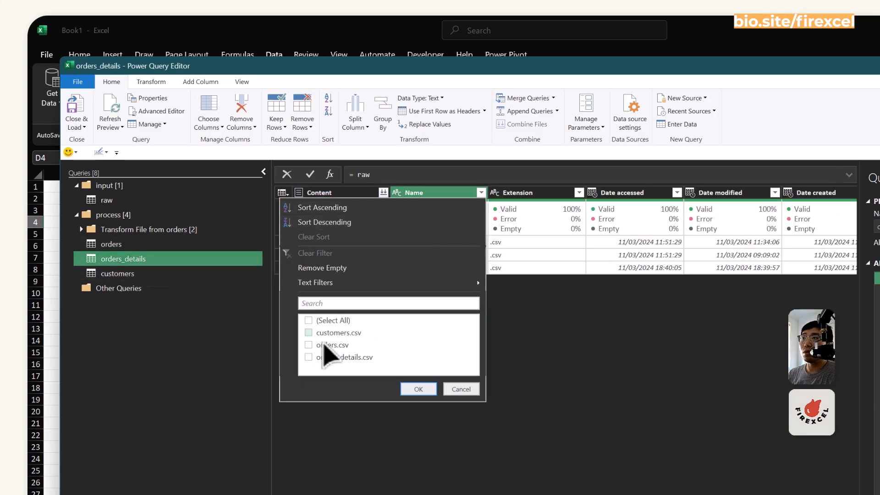
click(418, 389)
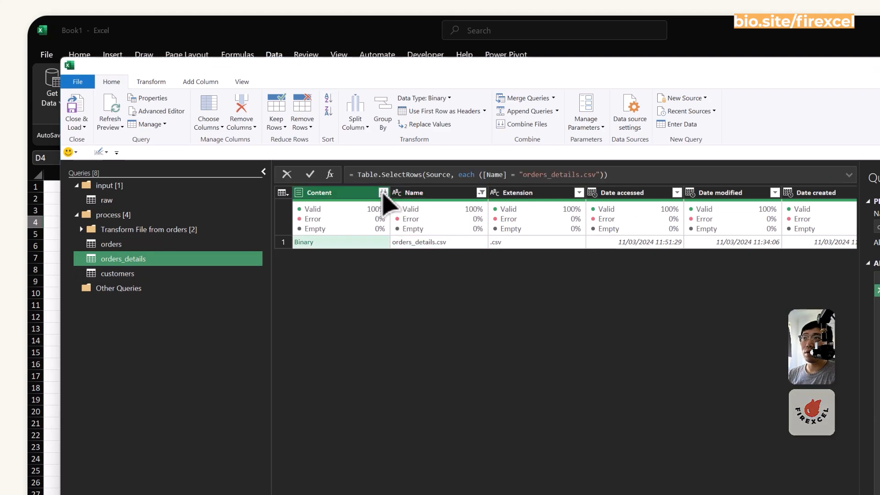
Combine the binary content of the orders_details query with the default settings and collapse its generated Transform File group.
click(383, 193)
click(729, 484)
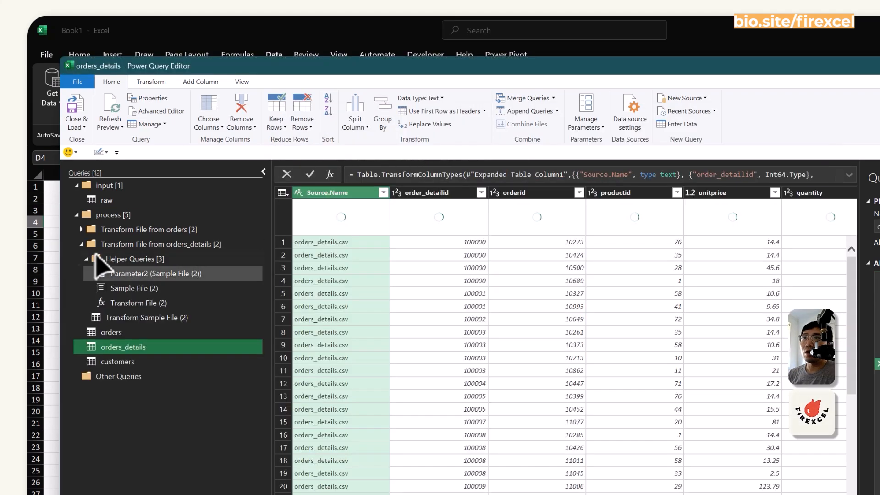
click(81, 243)
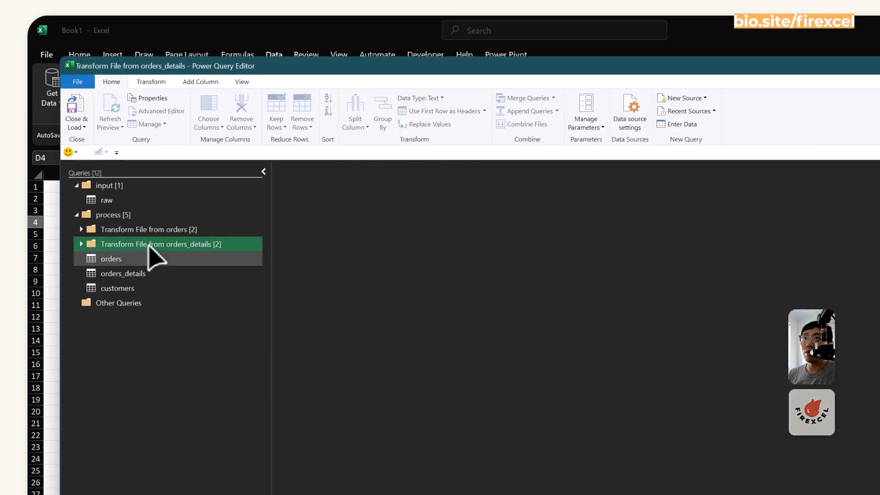
Remove the Source.Name column from the orders_details query.
click(122, 273)
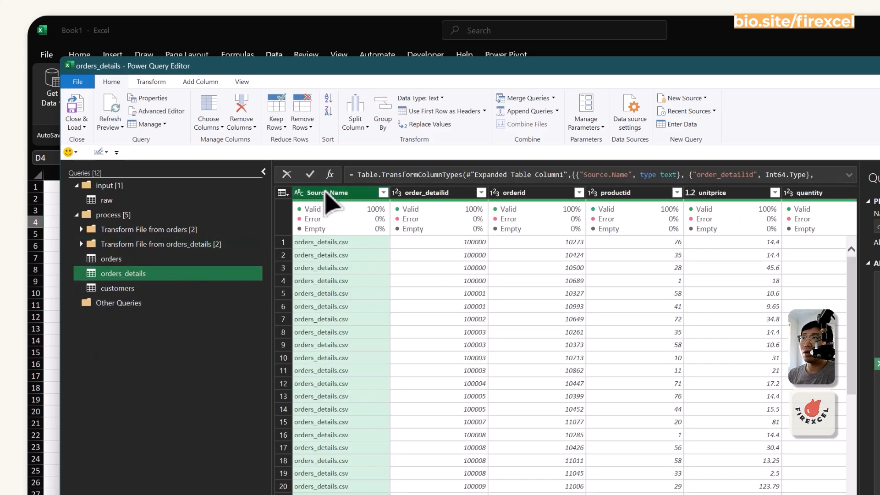
right_click(327, 192)
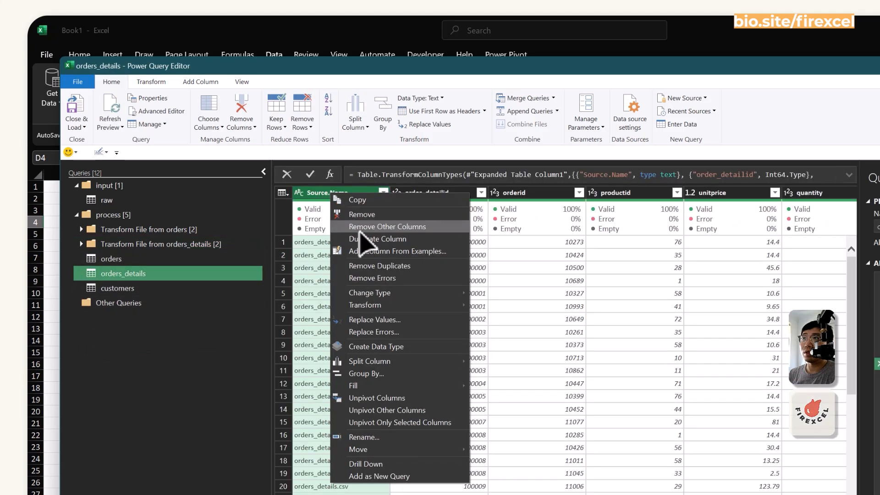
click(357, 214)
Set the data type of order_detailid, orderid and productid in the orders_details query to Text.
click(299, 193)
click(379, 319)
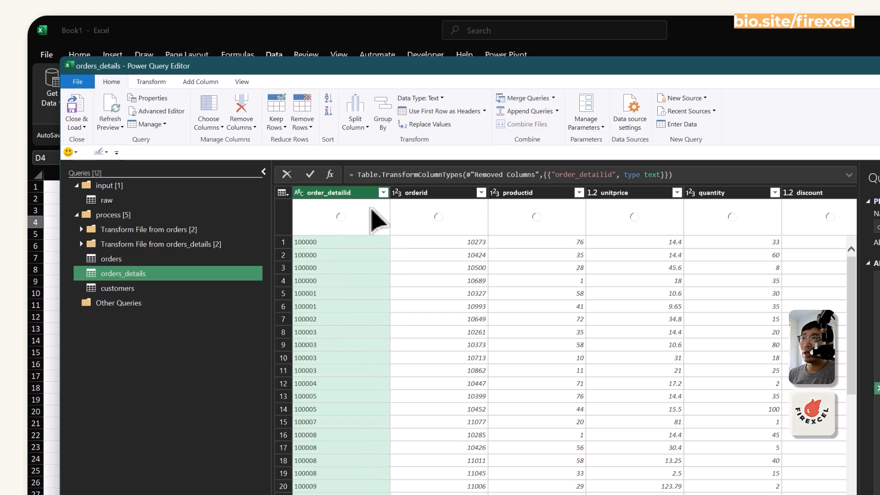
click(397, 193)
click(426, 321)
click(494, 193)
click(516, 321)
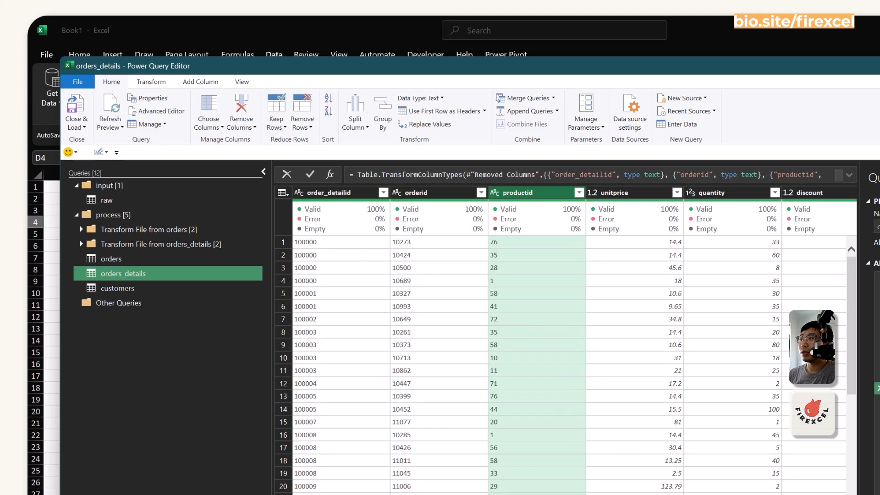
scroll(568, 339, right, 2)
scroll(568, 339, left, 2)
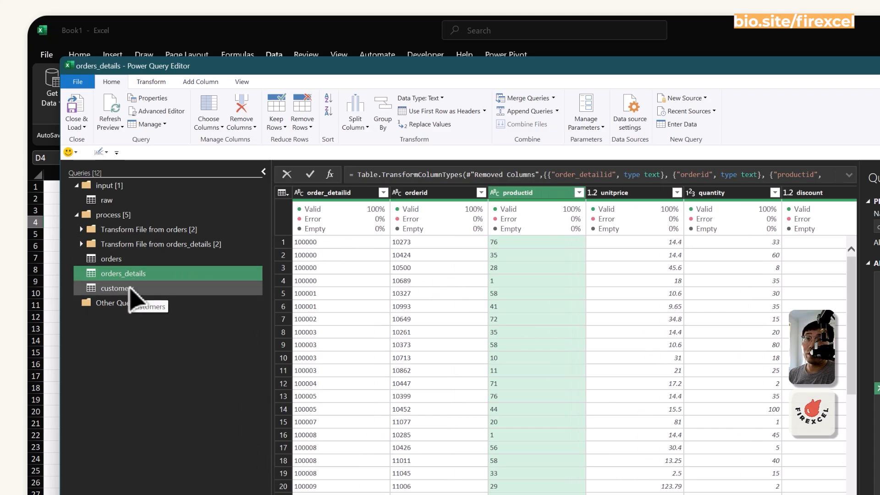
Filter the Name column of the customers query to keep only customers.csv.
click(130, 287)
click(481, 193)
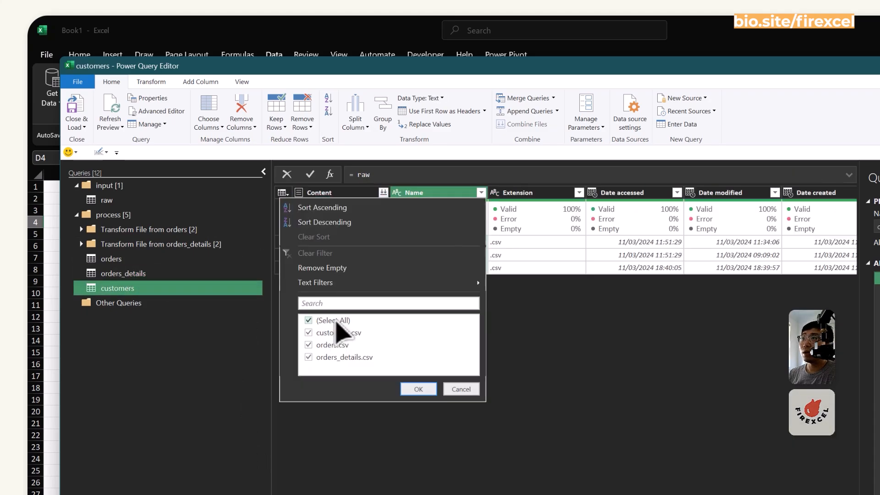
click(334, 321)
click(334, 333)
click(419, 390)
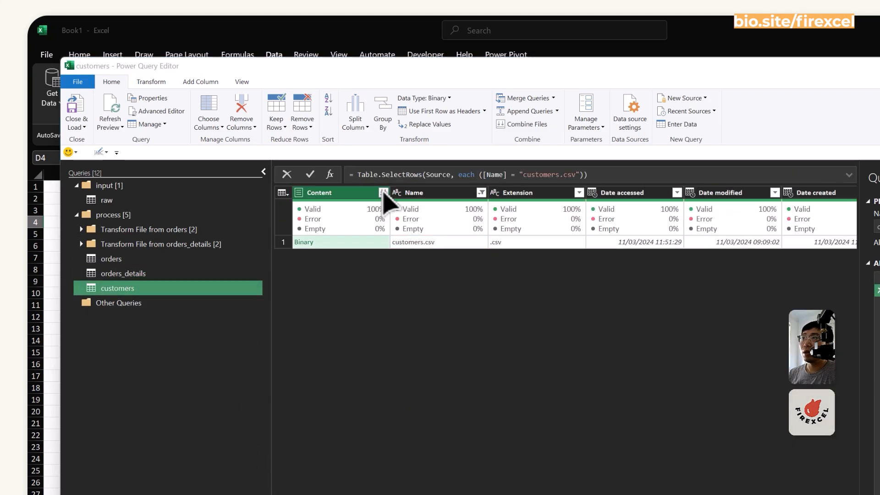
Combine the binary content of the customers query with the default settings and remove its Source.Name column.
click(383, 192)
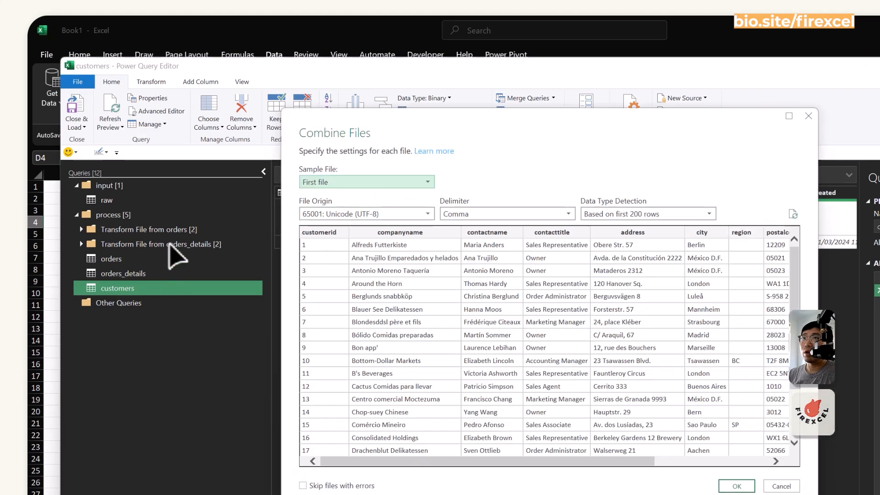
click(747, 486)
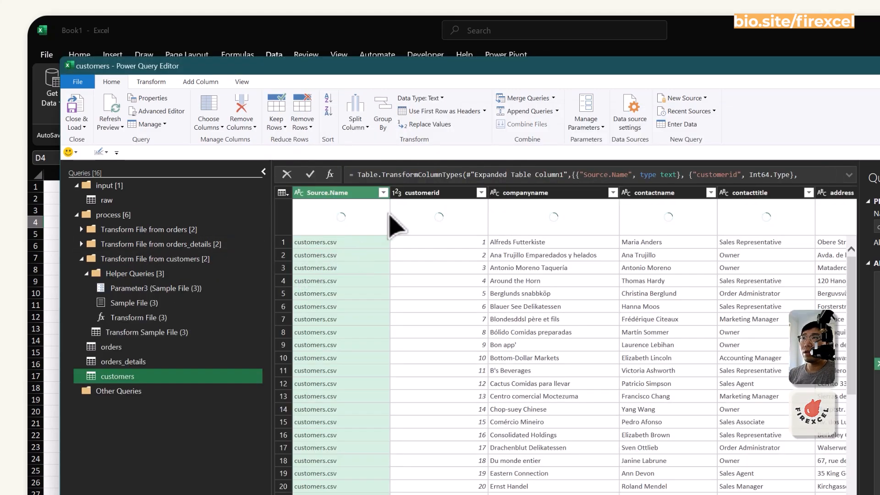
click(316, 193)
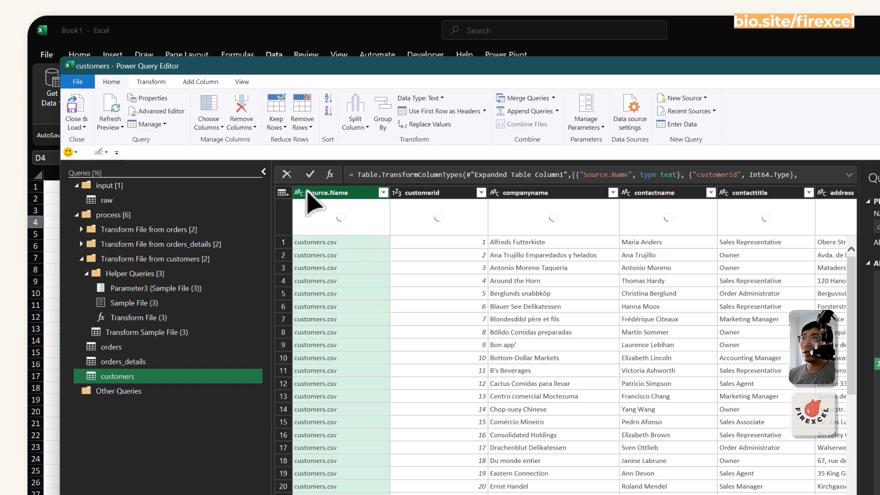
right_click(319, 195)
click(357, 214)
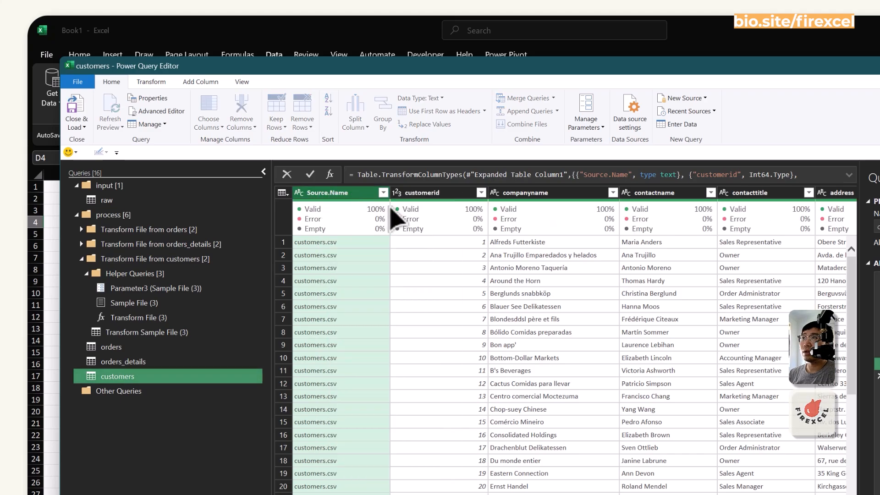
Set the data type of customerid in the customers query to Text and collapse the Transform File from customers group.
click(300, 194)
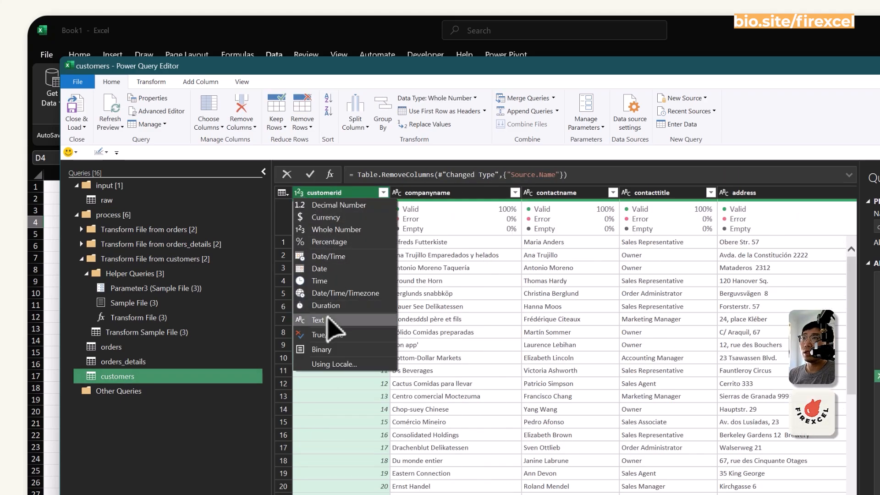
click(323, 331)
scroll(575, 341, right, 10)
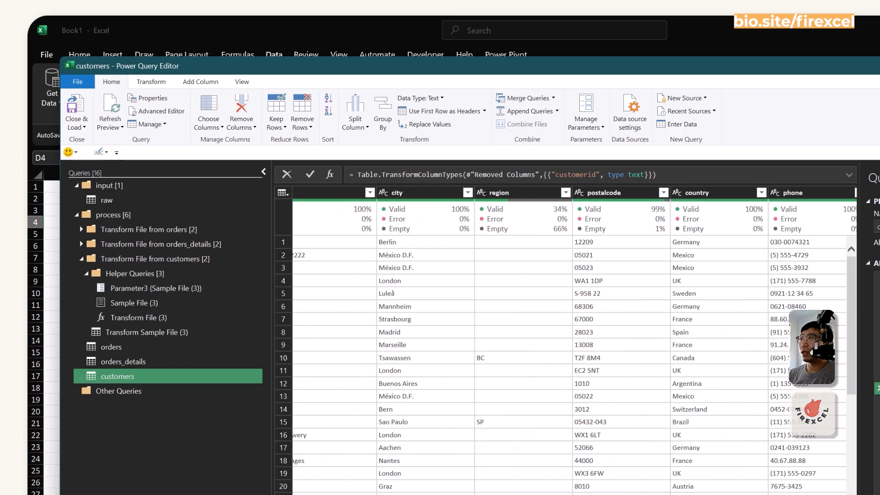
scroll(569, 341, left, 10)
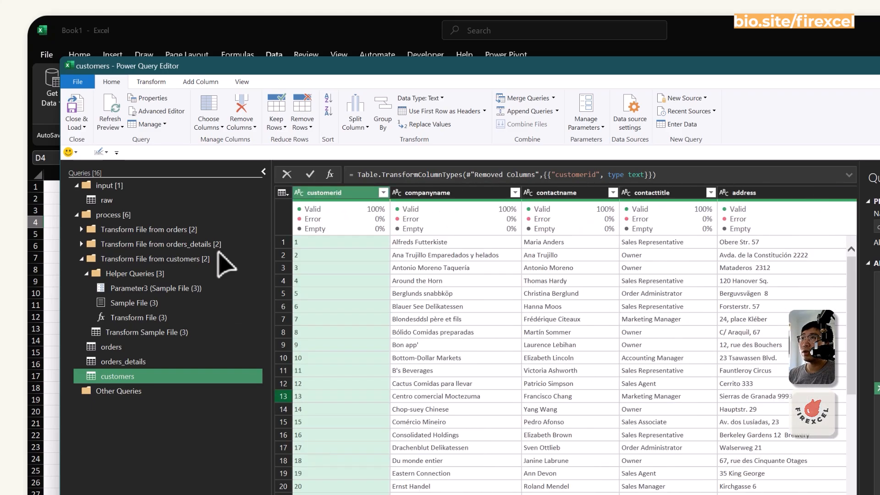
click(86, 274)
click(81, 259)
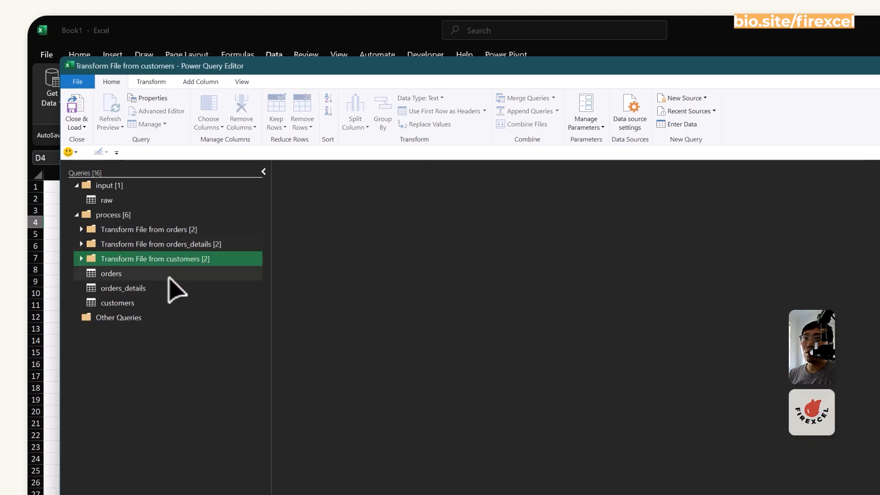
Move the orders, orders_details and customers queries into a new group named output and collapse the process and input groups.
click(112, 274)
shift+click(125, 302)
right_click(125, 303)
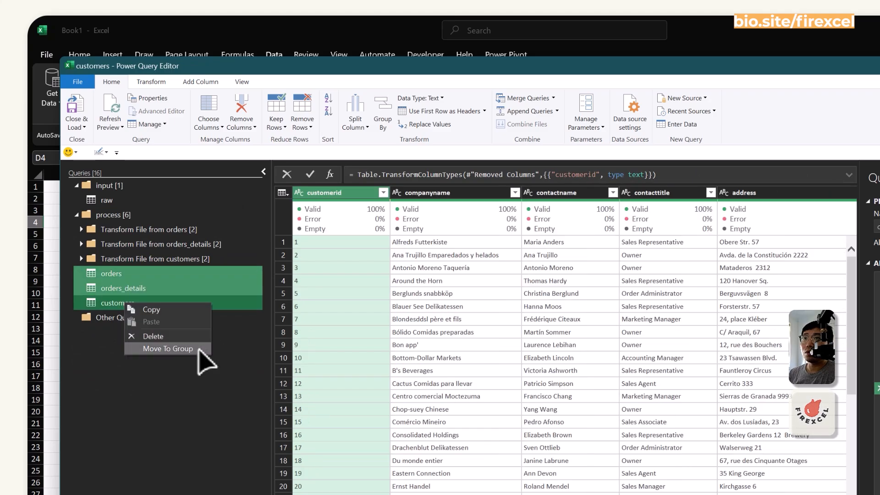
mouse_move(202, 355)
click(254, 460)
text(ou)
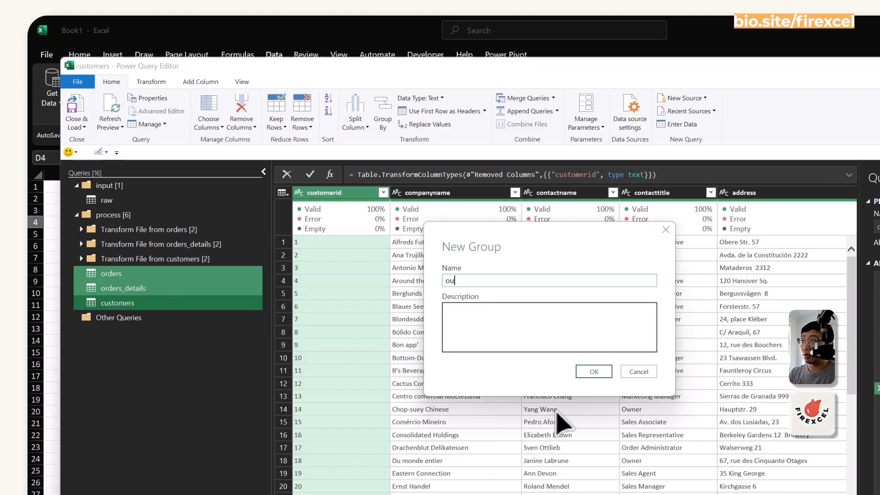
text(tput)
click(594, 371)
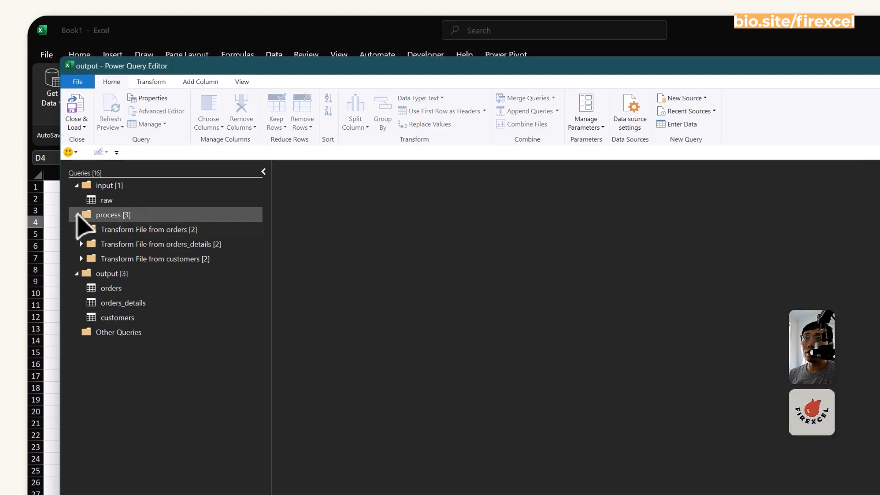
click(77, 215)
click(77, 185)
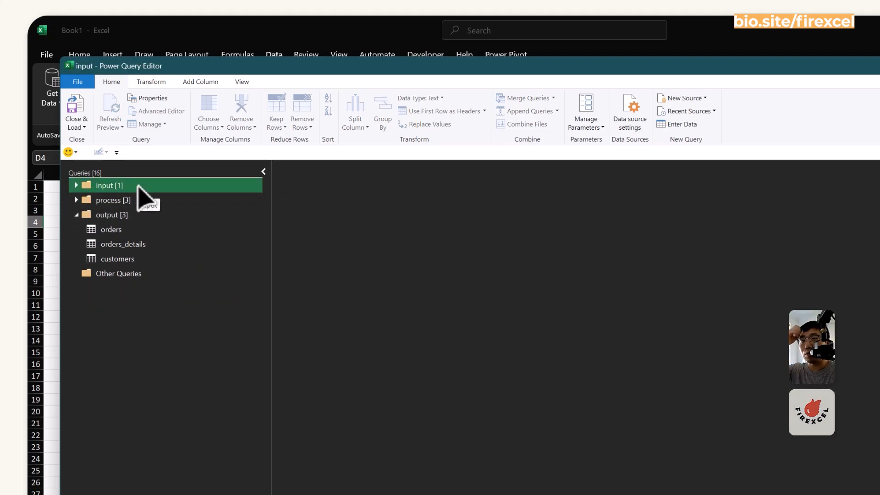
Check the three output queries and set the data type of the shipvia column in the orders query to Text.
click(109, 229)
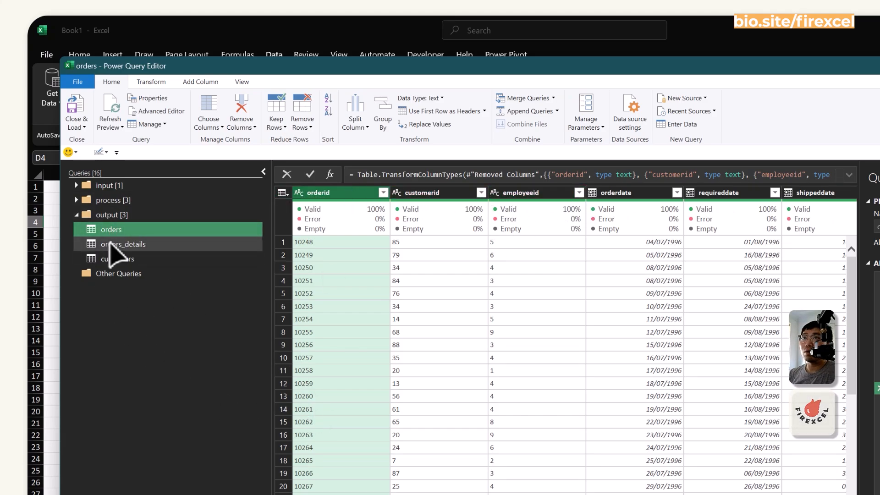
click(133, 243)
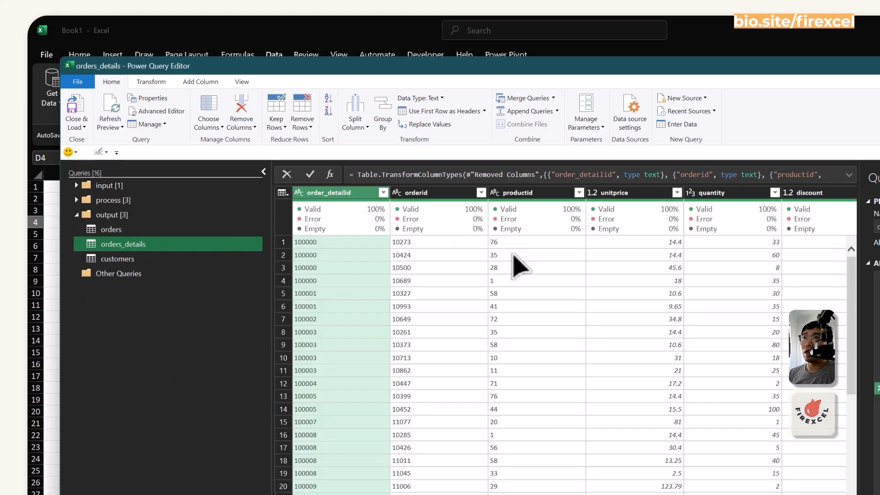
click(119, 259)
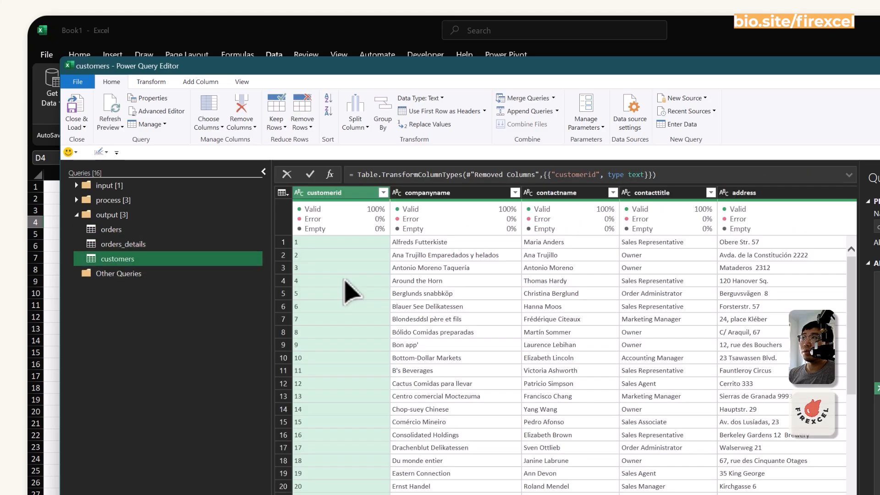
click(111, 229)
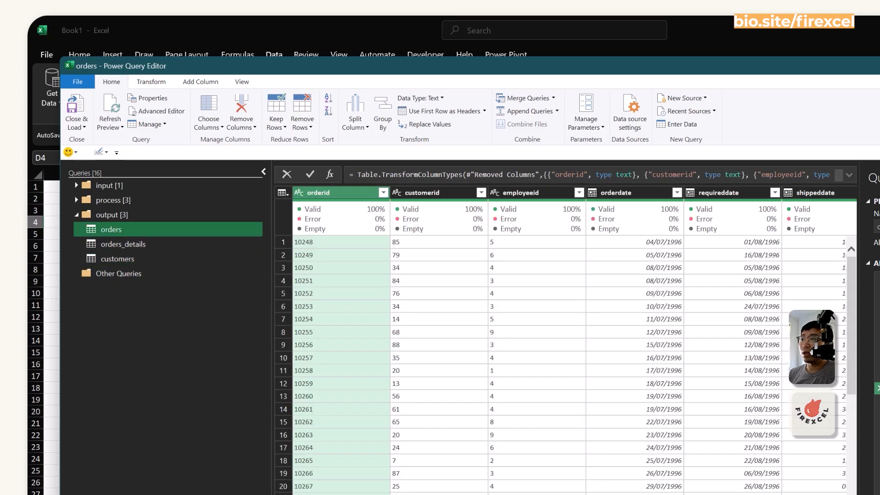
scroll(575, 339, right, 5)
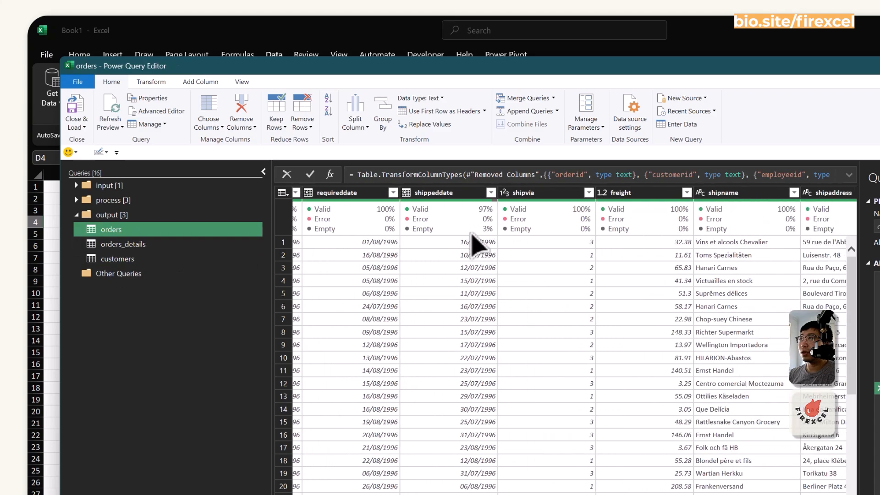
click(504, 193)
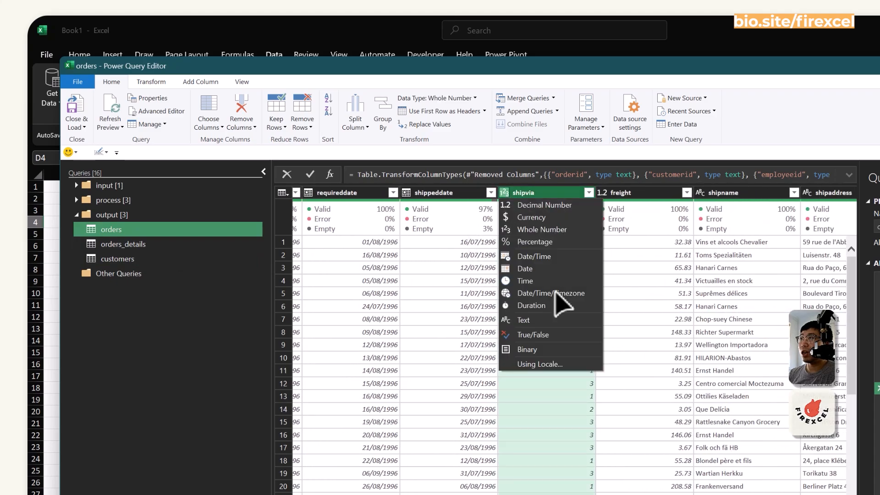
click(533, 321)
scroll(552, 330, right, 5)
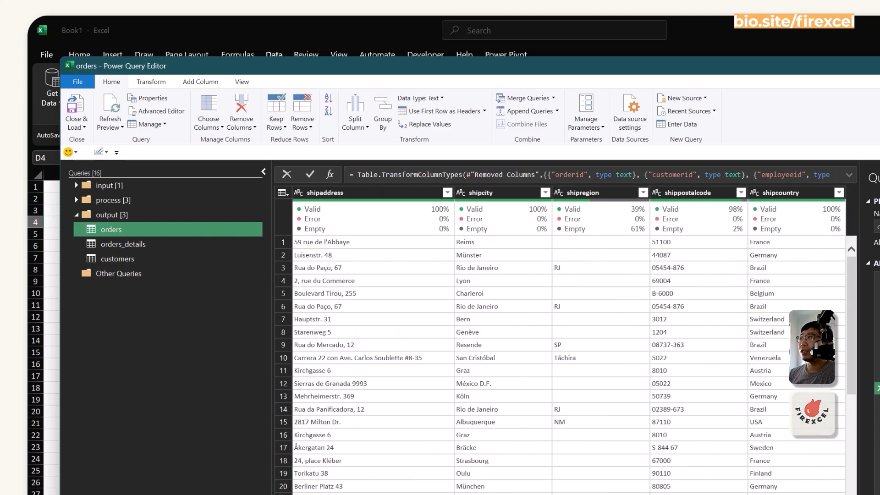
scroll(568, 339, left, 10)
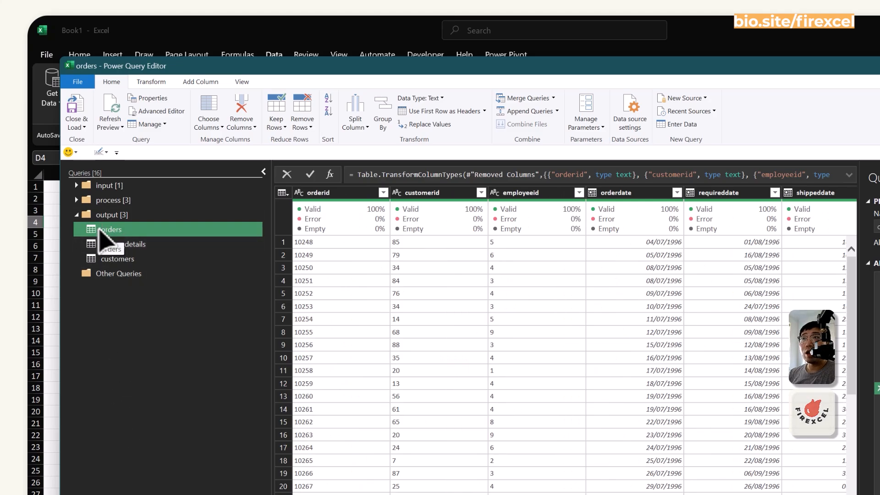
Close and load the queries as connection only, added to the Data Model, and collapse the process and input groups in the workbook's query list.
click(77, 123)
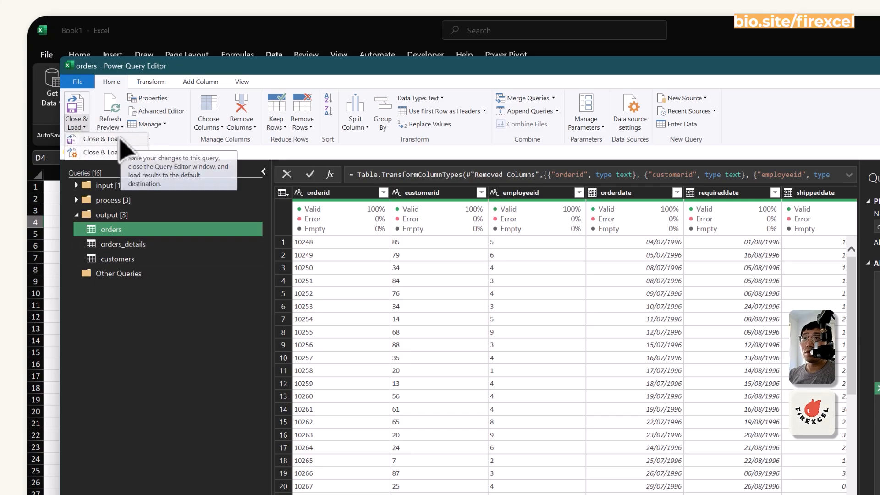
click(106, 152)
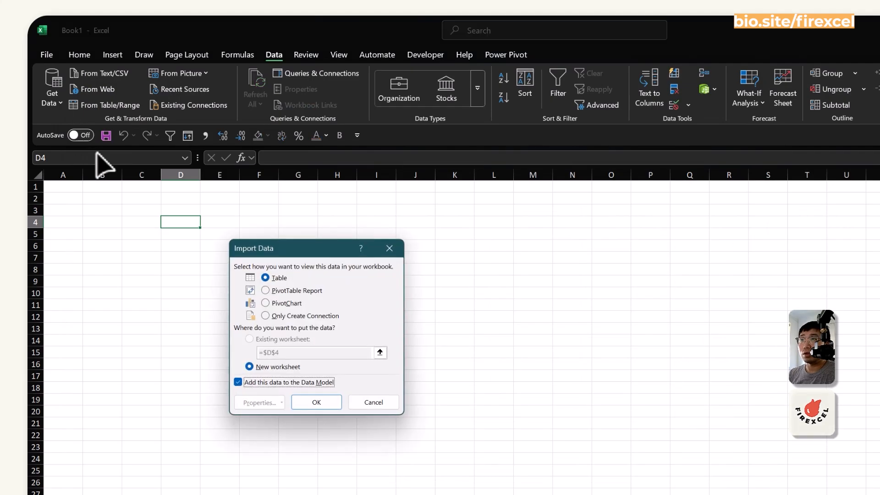
drag(300, 253, 274, 243)
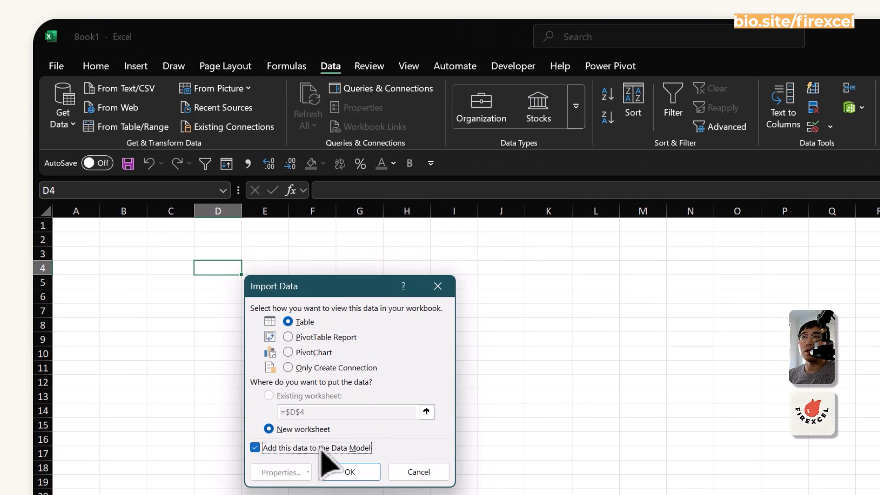
click(256, 448)
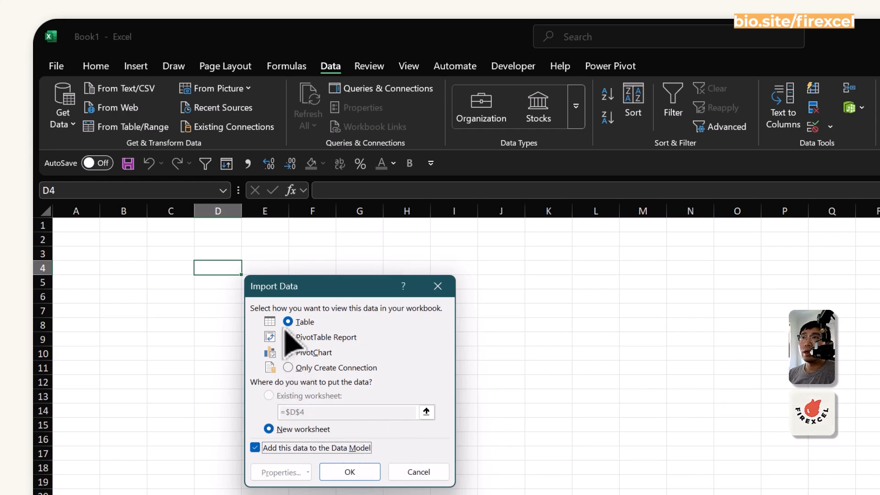
click(290, 369)
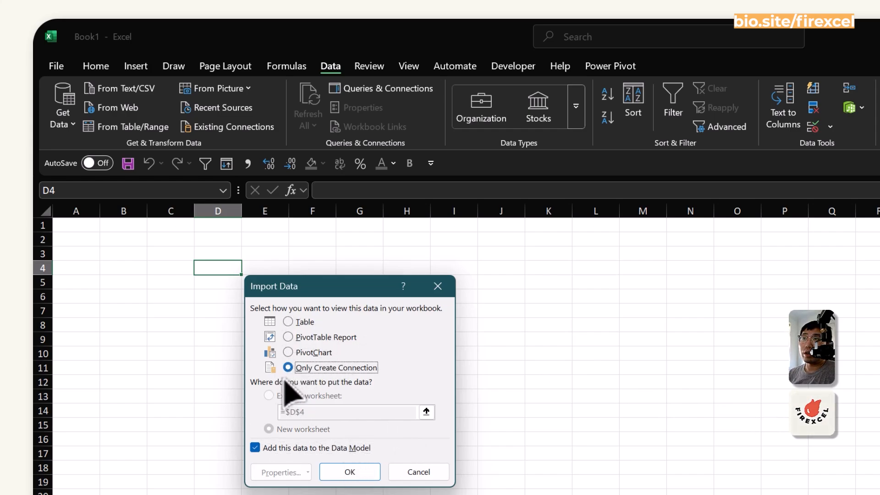
click(349, 472)
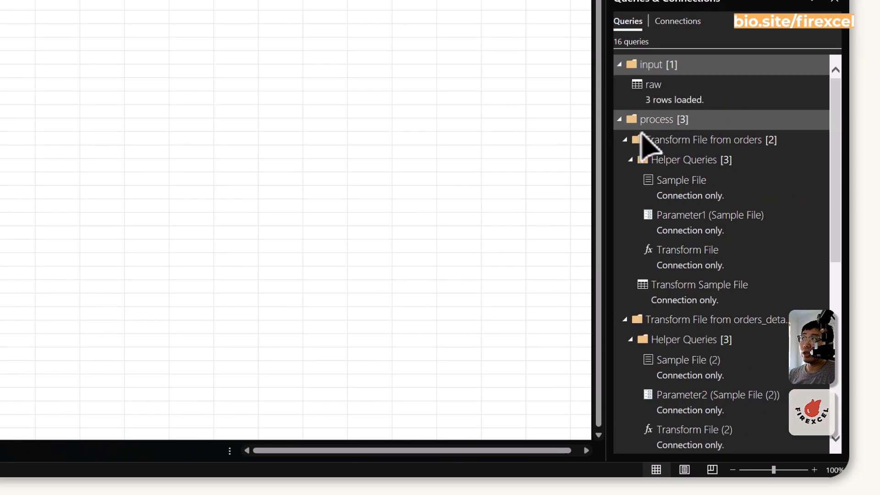
click(619, 120)
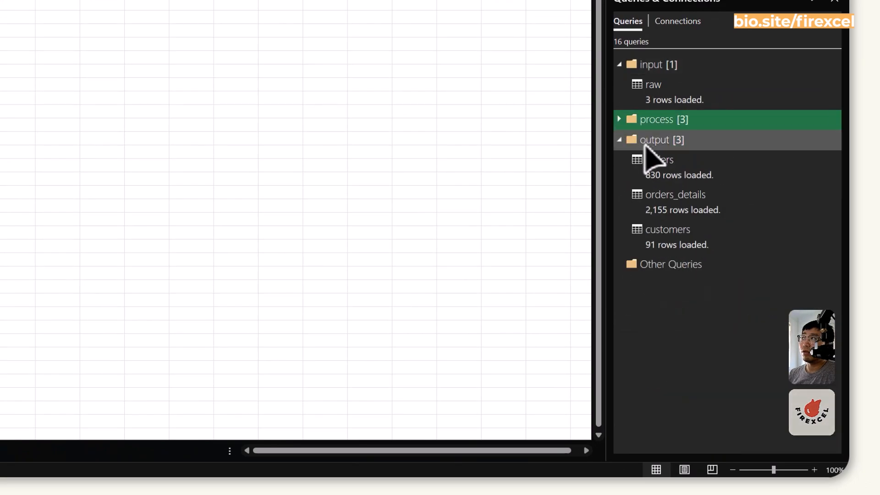
click(619, 65)
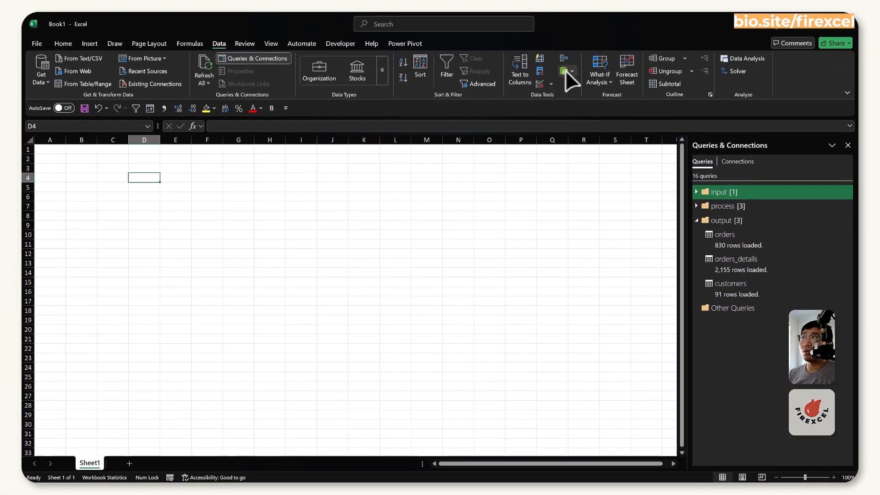
Open the workbook's data model in Power Pivot and show its tables in Diagram View.
click(405, 44)
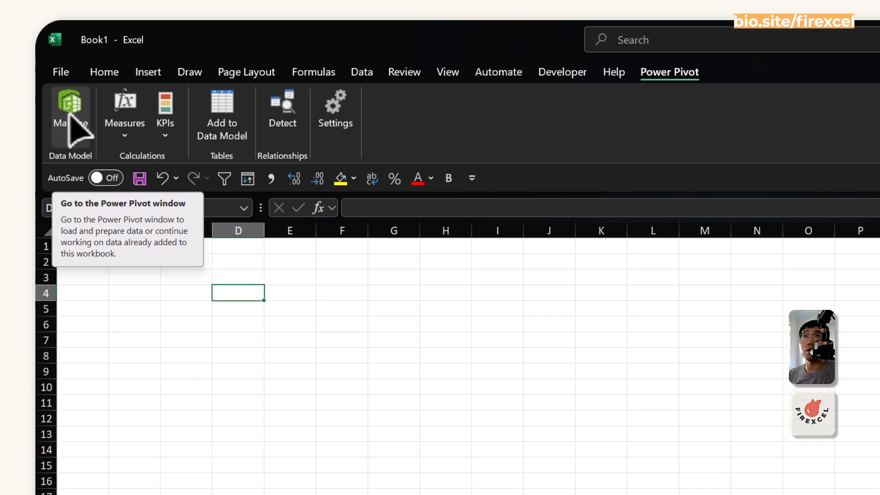
click(71, 111)
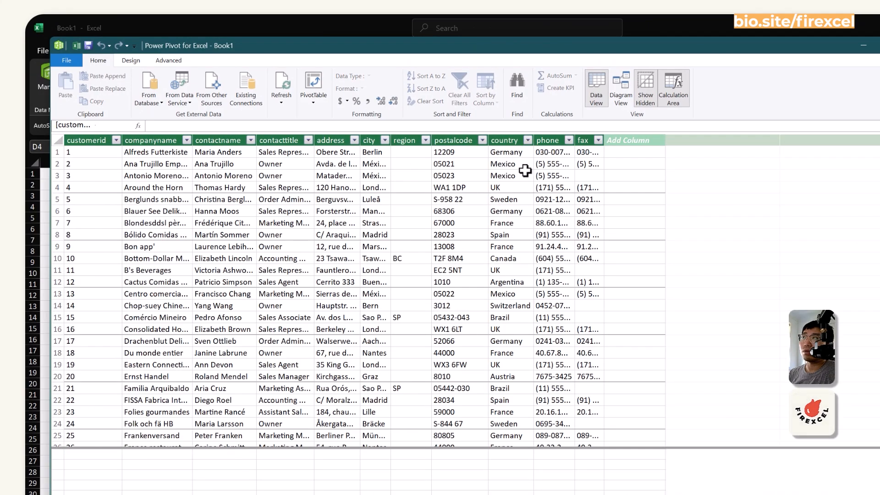
click(624, 84)
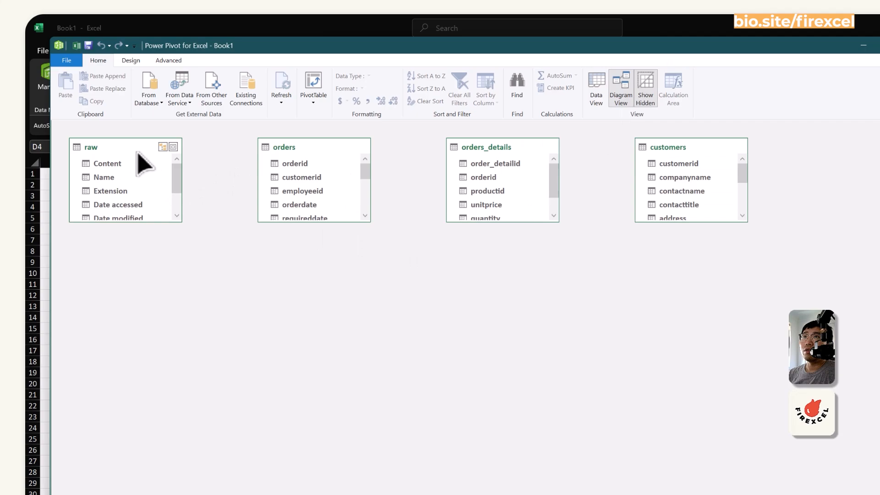
Move the raw table slightly down and lengthen the orders, orders_details and customers tables to fit all their fields.
drag(138, 156, 123, 170)
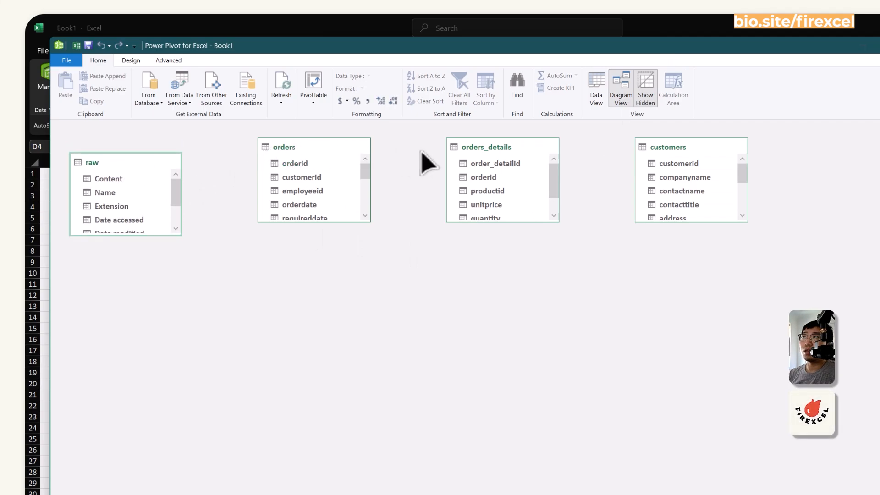
click(289, 156)
click(500, 154)
click(685, 151)
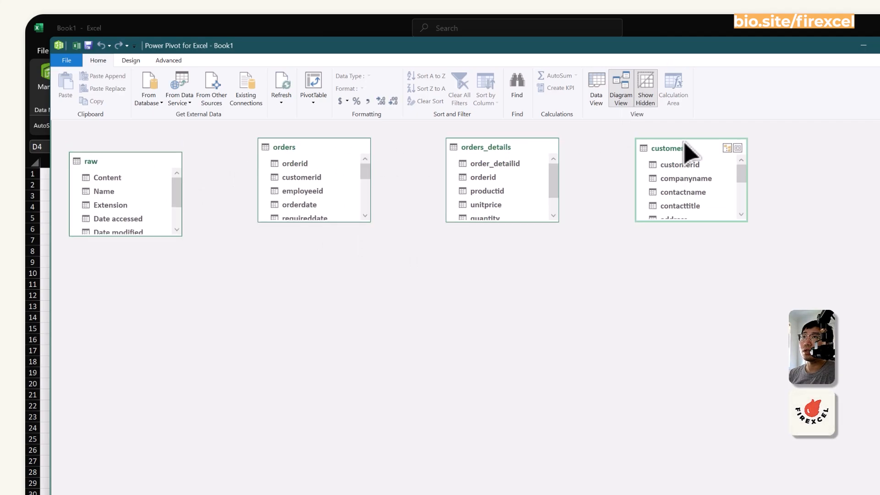
drag(341, 223, 379, 321)
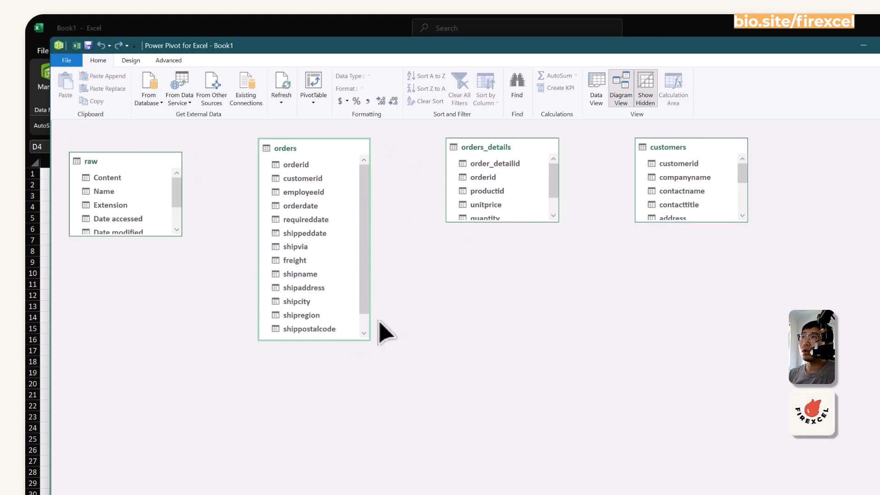
drag(318, 340, 318, 403)
drag(502, 221, 502, 378)
drag(717, 222, 721, 383)
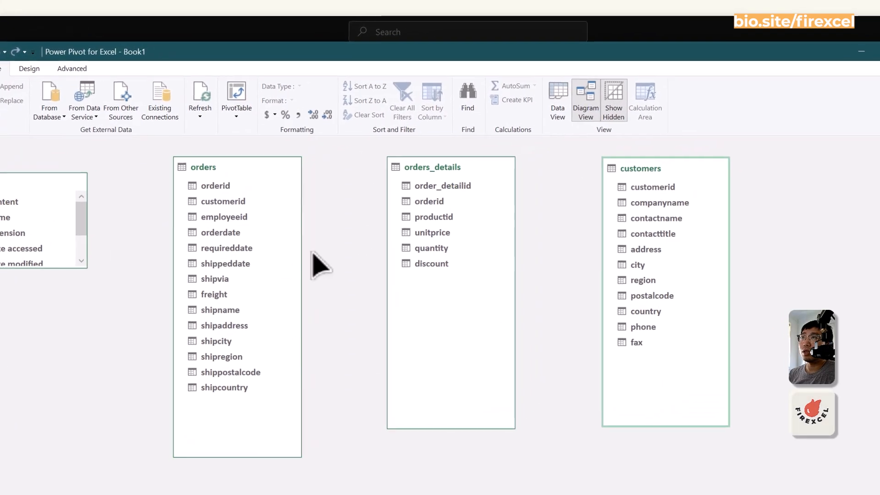
Rearrange the diagram so that orders sits between orders_details and customers, with orders_details on the far side from customers.
drag(203, 177, 443, 180)
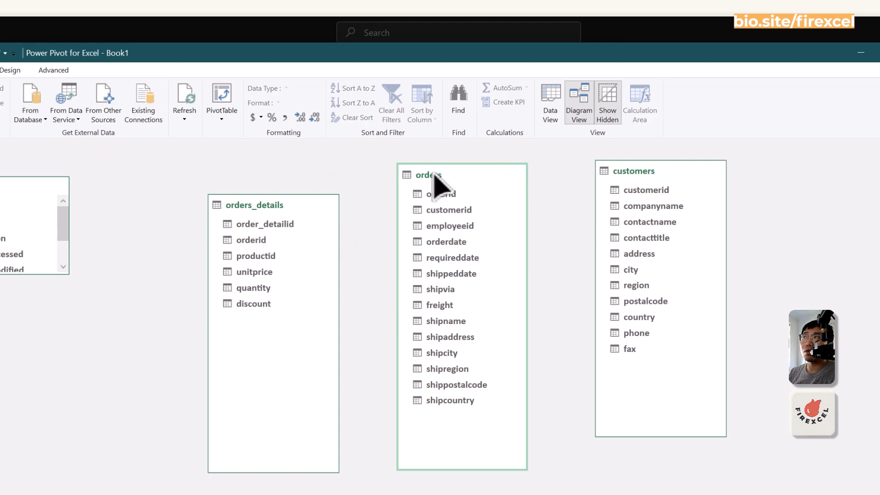
click(647, 174)
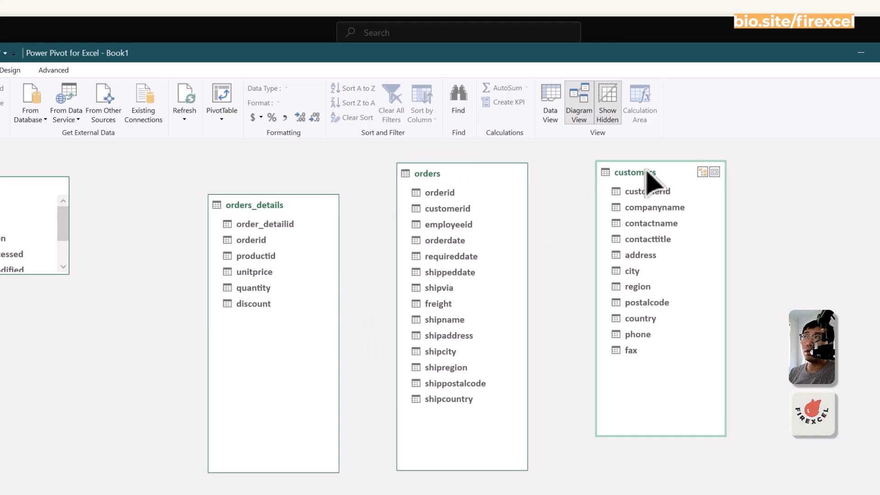
click(429, 178)
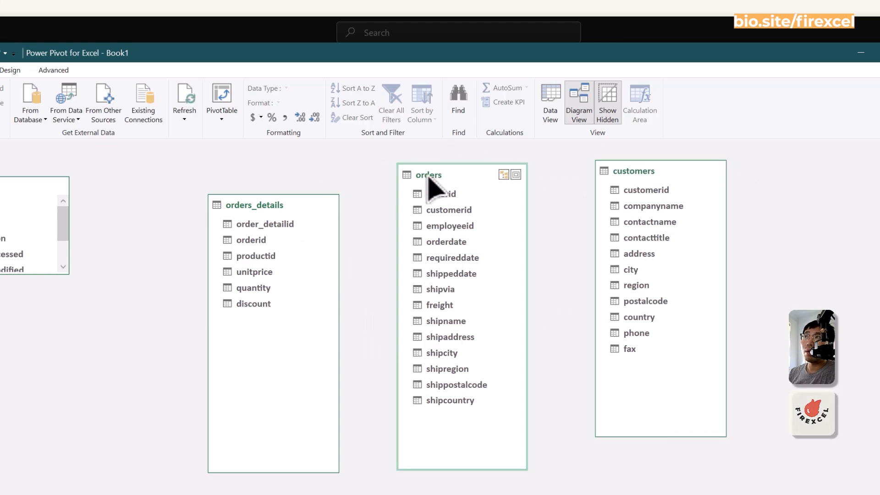
click(256, 206)
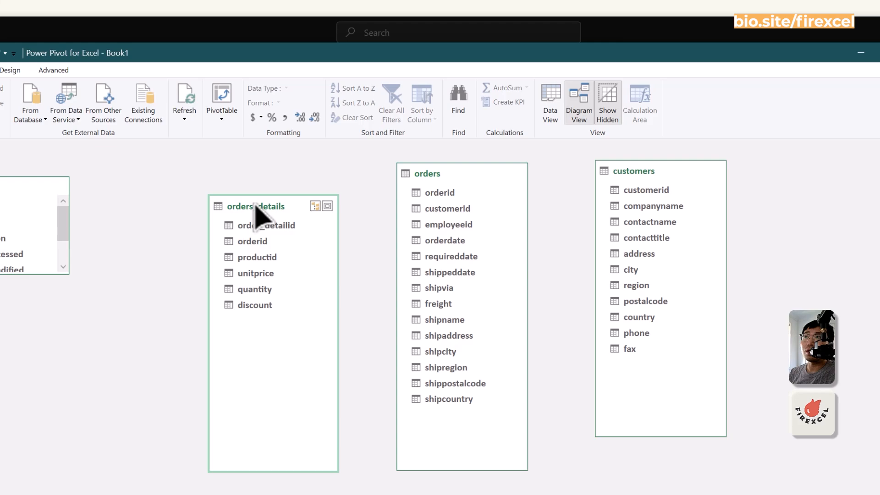
drag(256, 205, 234, 203)
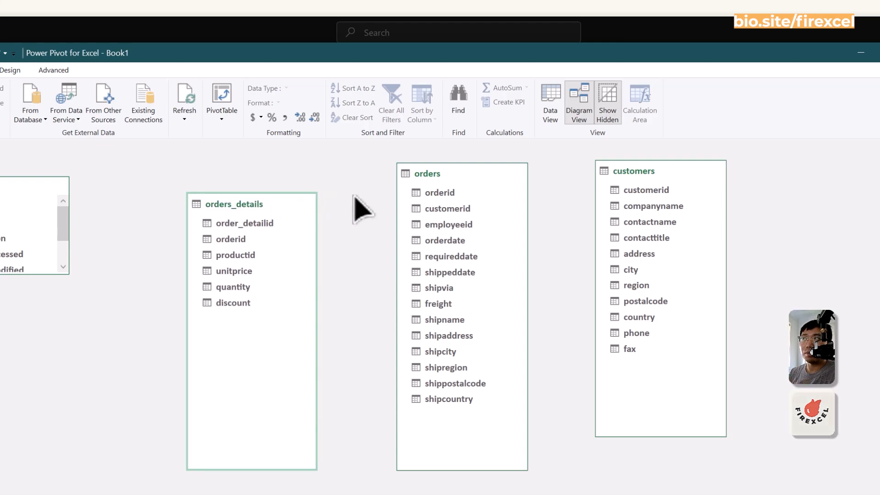
Create a relationship between customerid in the customers table and customerid in orders, and move customers further away from orders.
click(657, 178)
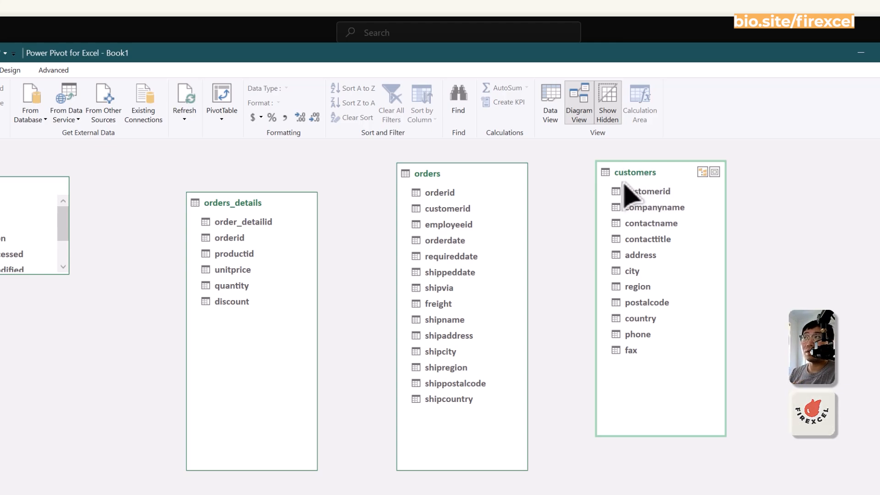
drag(642, 194, 455, 214)
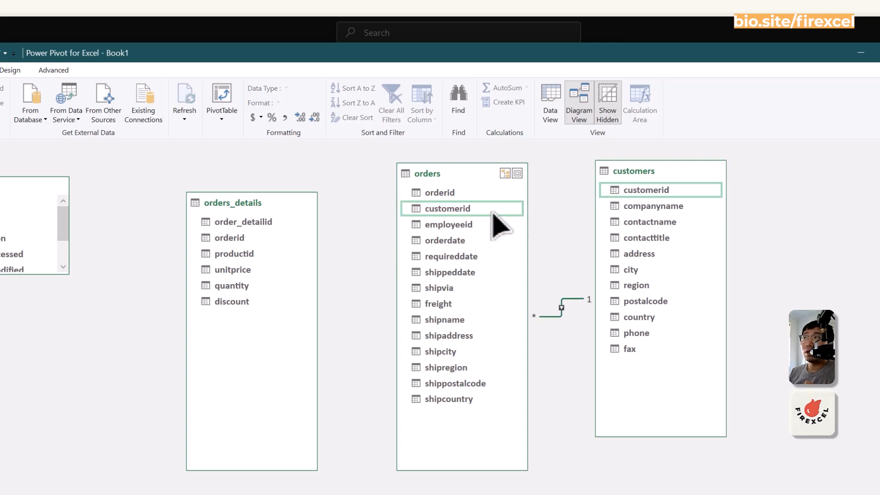
drag(656, 171, 693, 173)
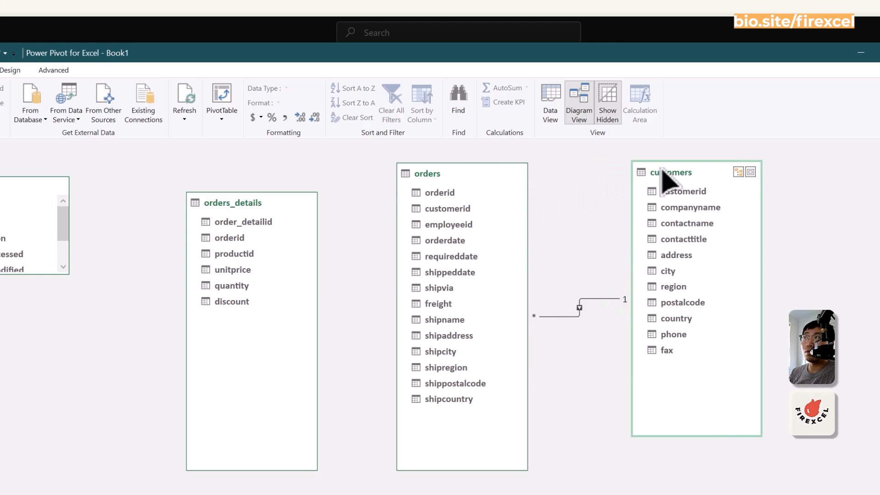
Move orders_details slightly away from orders and create a relationship between orderid in orders and orderid in orders_details.
click(453, 173)
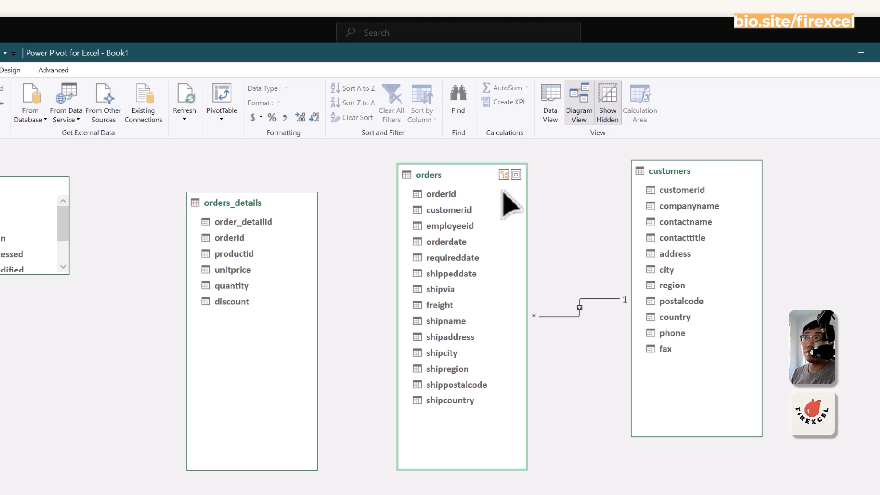
drag(244, 203, 235, 203)
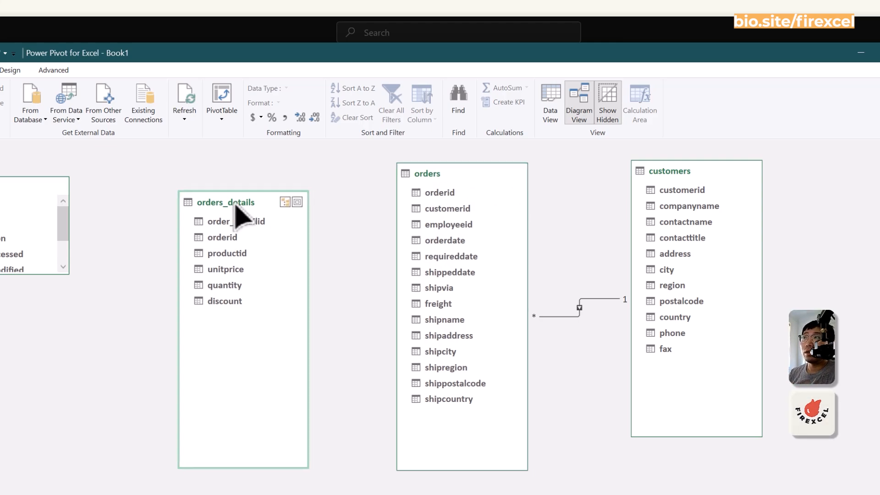
click(450, 192)
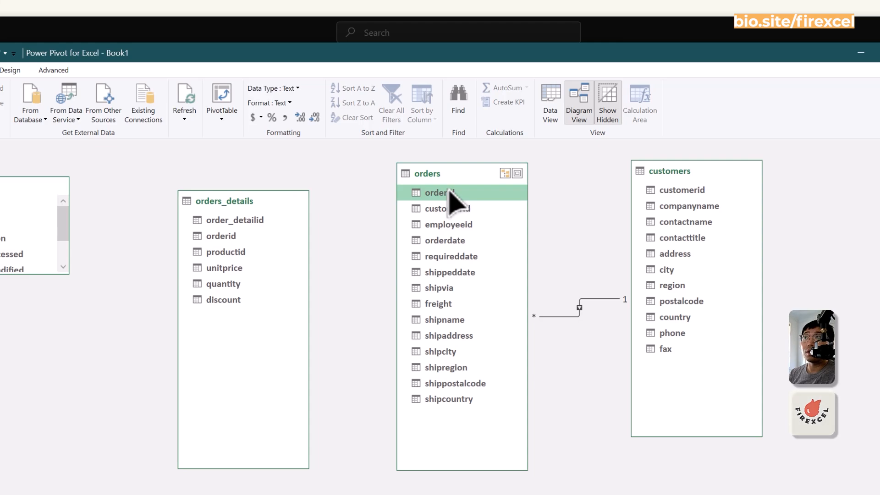
drag(450, 192, 233, 243)
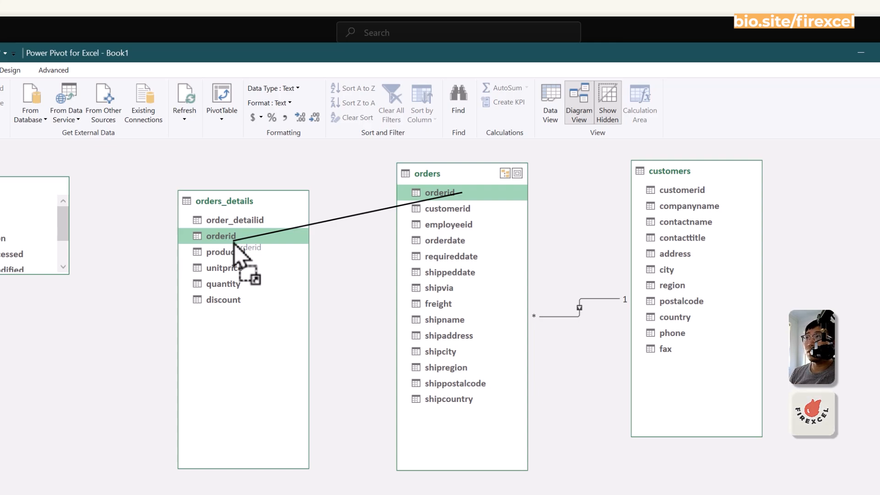
drag(234, 243, 234, 243)
click(668, 174)
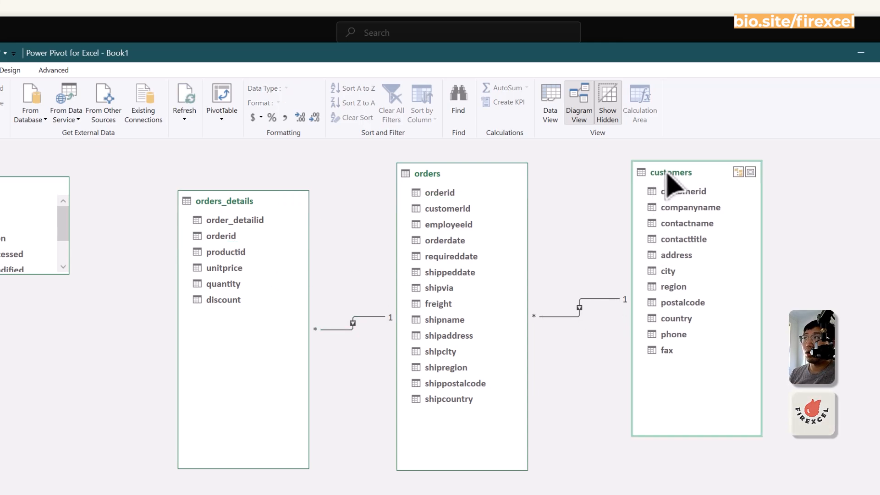
click(473, 173)
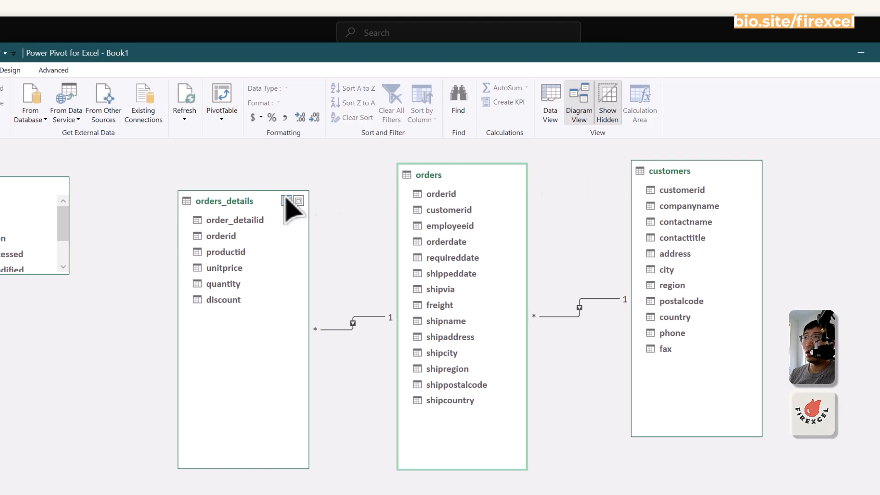
click(253, 202)
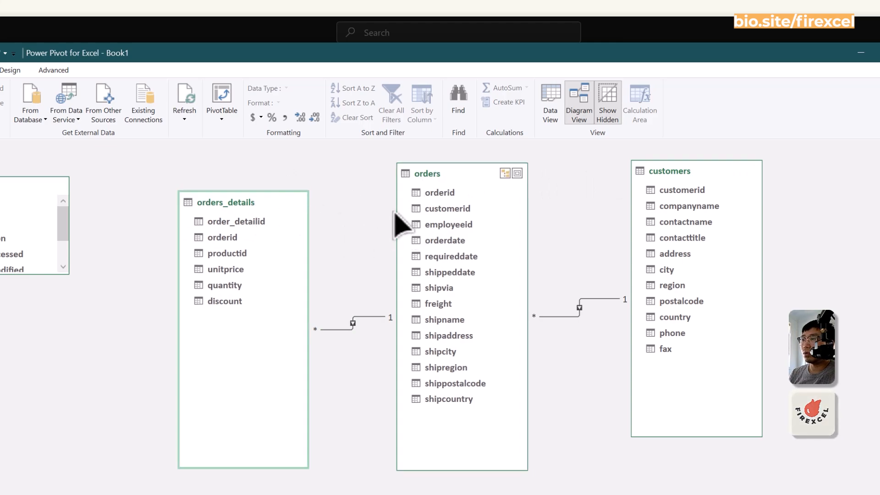
click(247, 198)
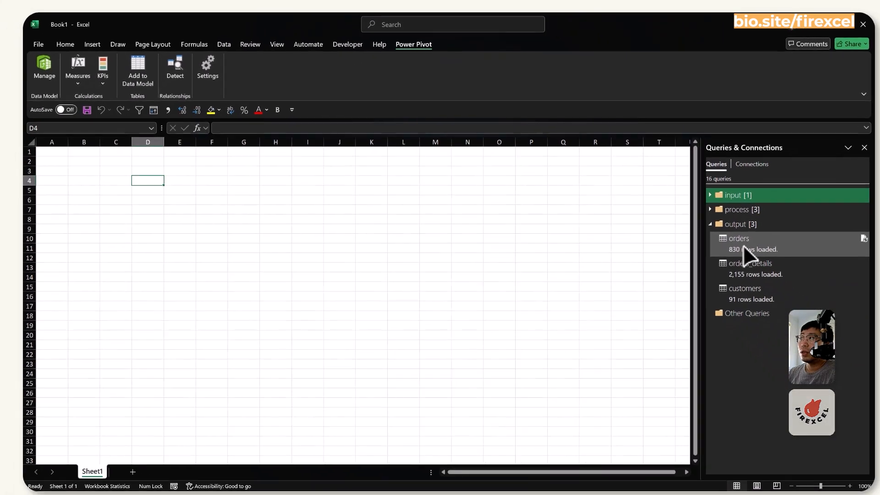
Back in the workbook, load the orders query as a PivotTable Report at D4 of the existing worksheet, keeping it in the Data Model.
mouse_move(844, 325)
right_click(736, 238)
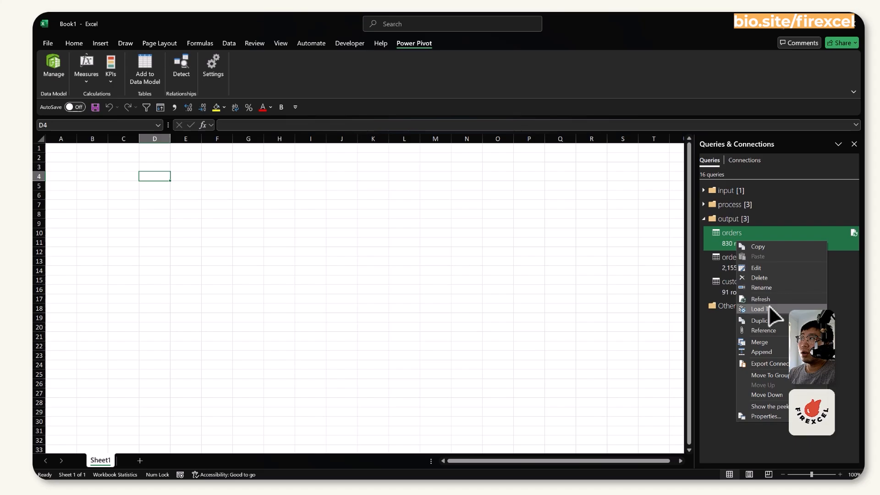
click(761, 309)
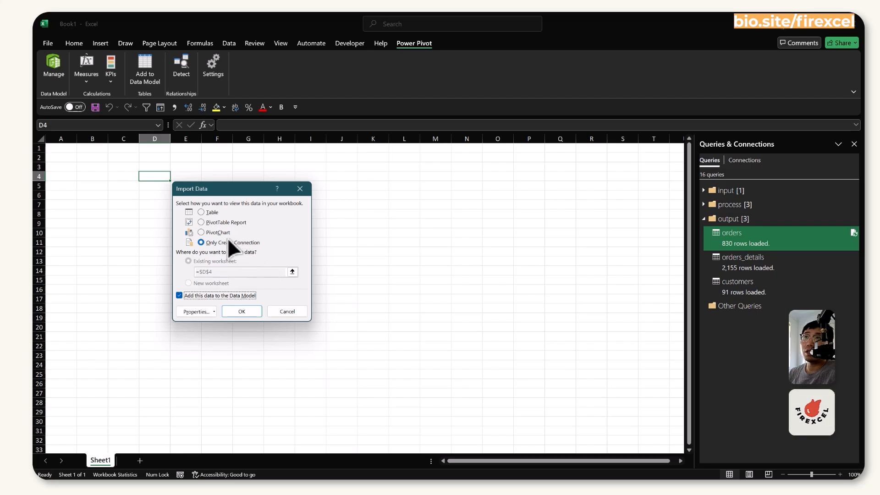
click(201, 222)
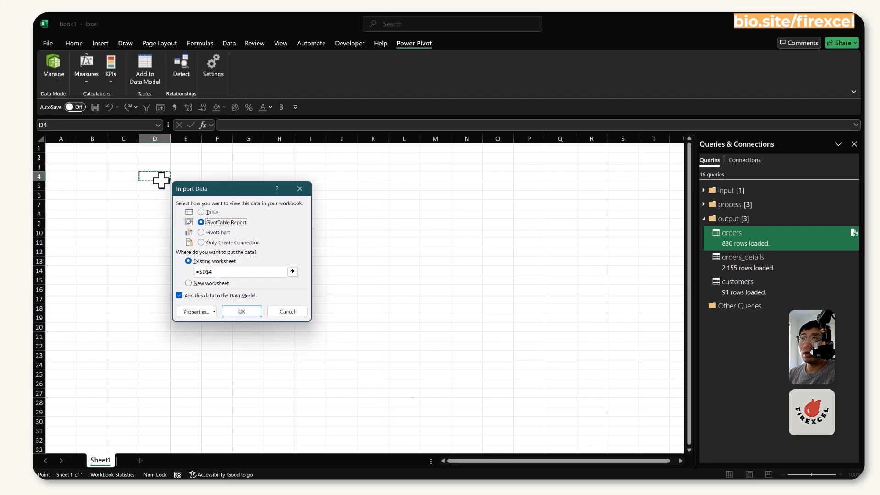
click(239, 311)
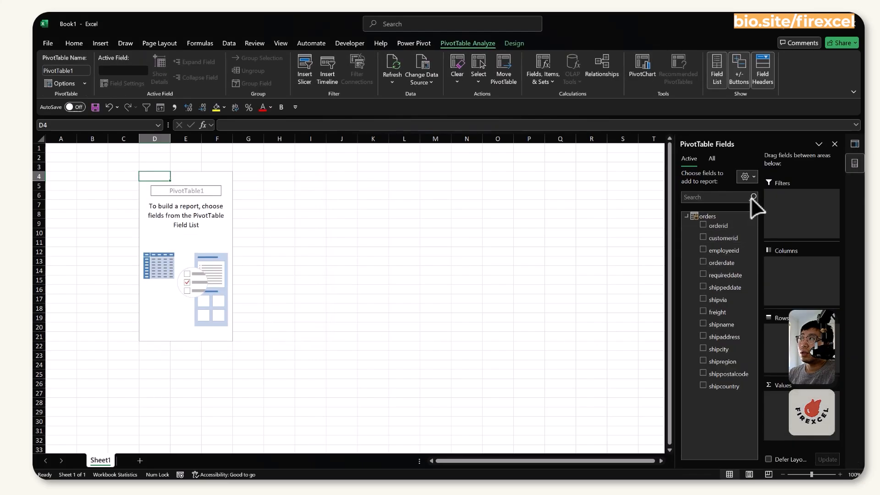
Compare the active and full field lists of the PivotTable, leaving all the Data Model tables listed.
click(711, 159)
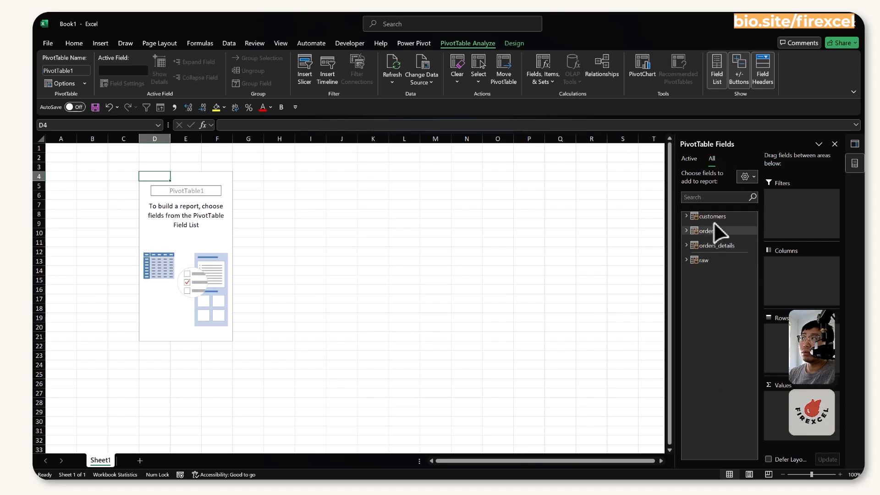
click(689, 158)
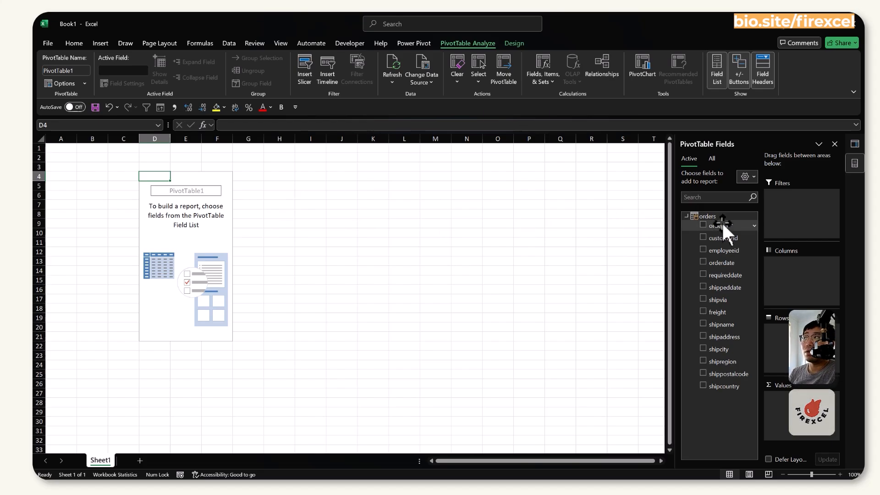
click(712, 159)
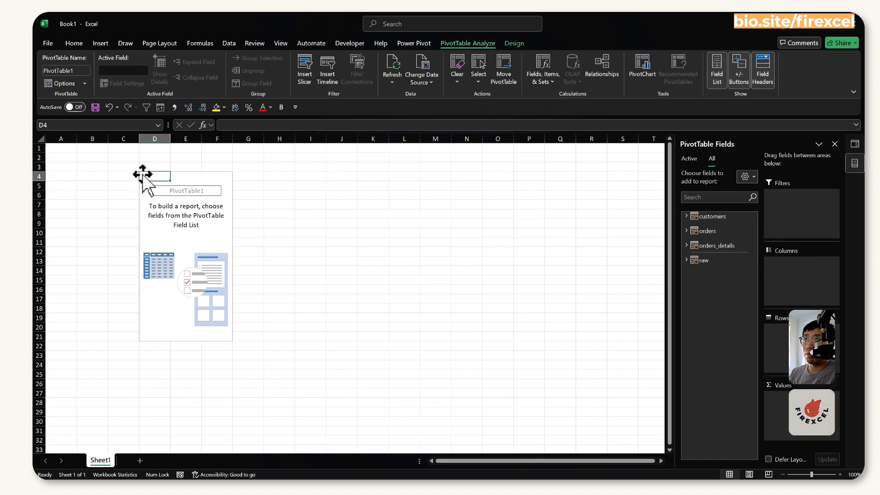
Fill B4:B19 beside the PivotTable with the label customer and enter period in D2 above it.
drag(136, 176, 132, 333)
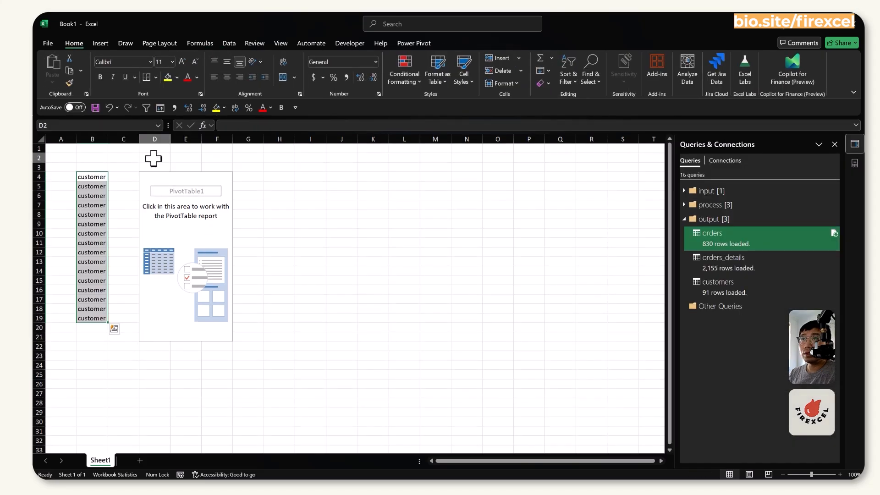
drag(154, 158, 262, 159)
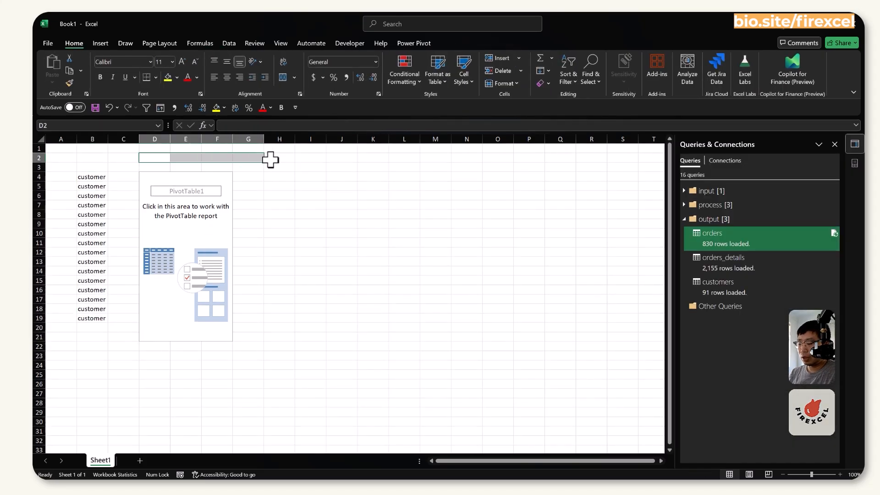
text(period)
key(Return)
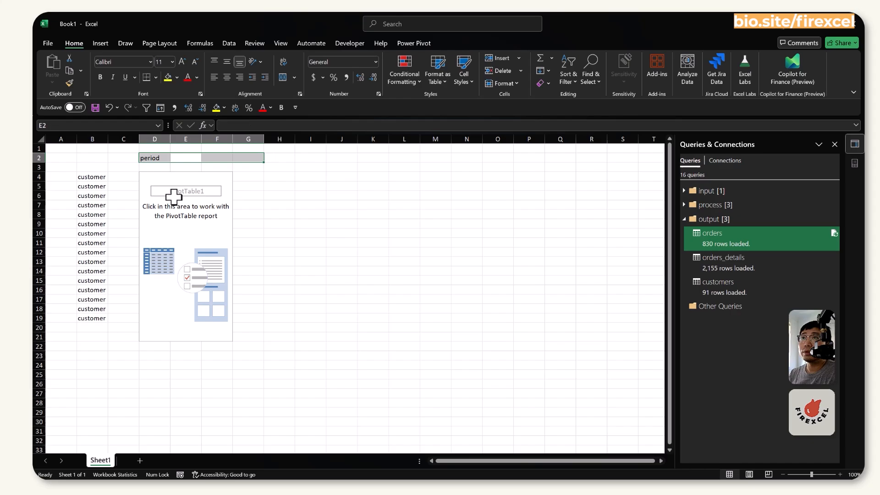
Put companyname from the customers table in the PivotTable's rows and orderdate from orders in its columns.
click(154, 176)
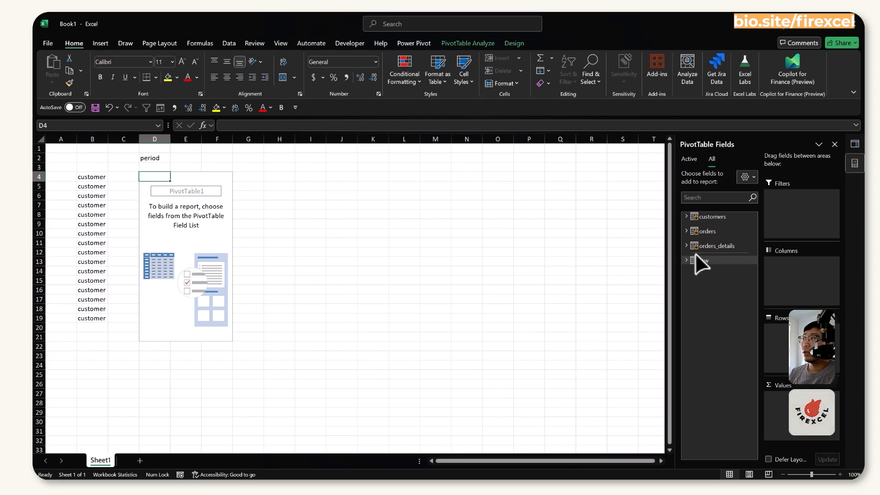
click(686, 215)
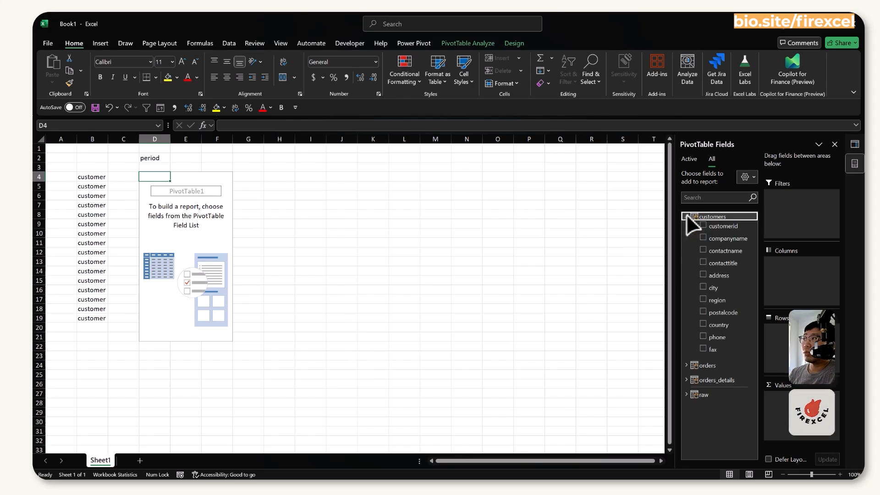
drag(724, 238, 796, 351)
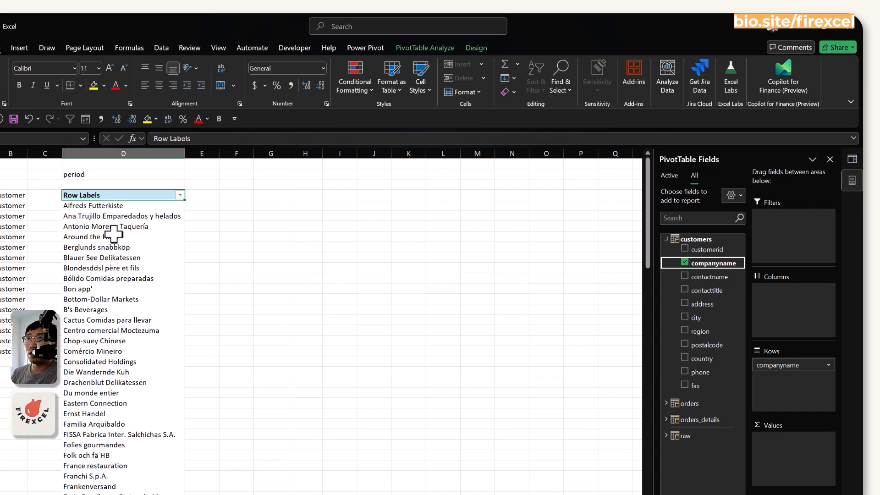
click(667, 238)
click(670, 255)
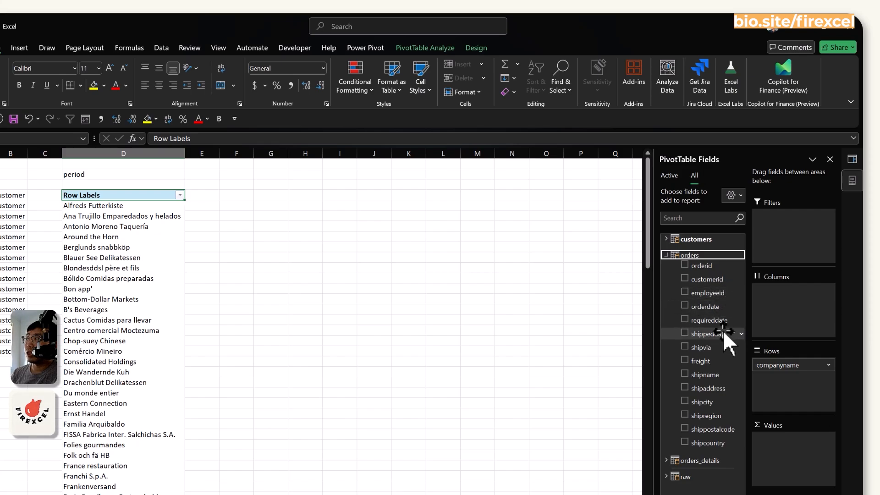
drag(711, 303, 798, 314)
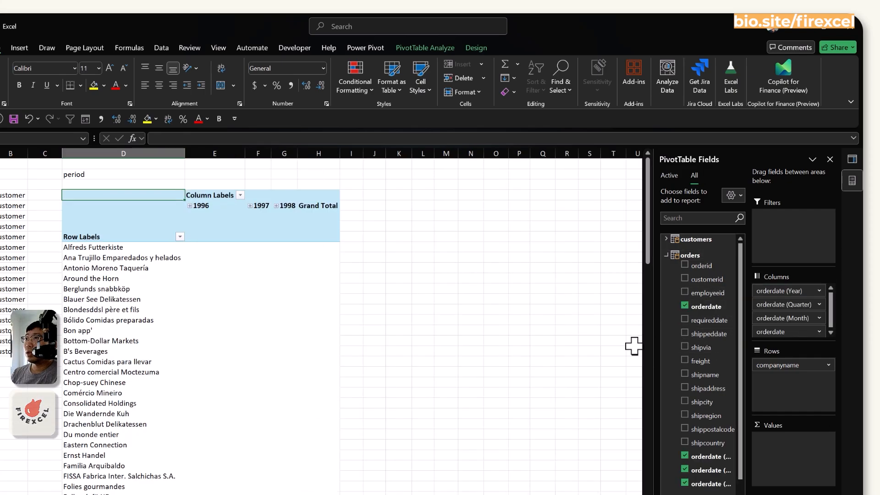
Add quantity from orders_details to the PivotTable's values and filter the rows to the company Ana Trujillo Emparedados y helados.
click(666, 256)
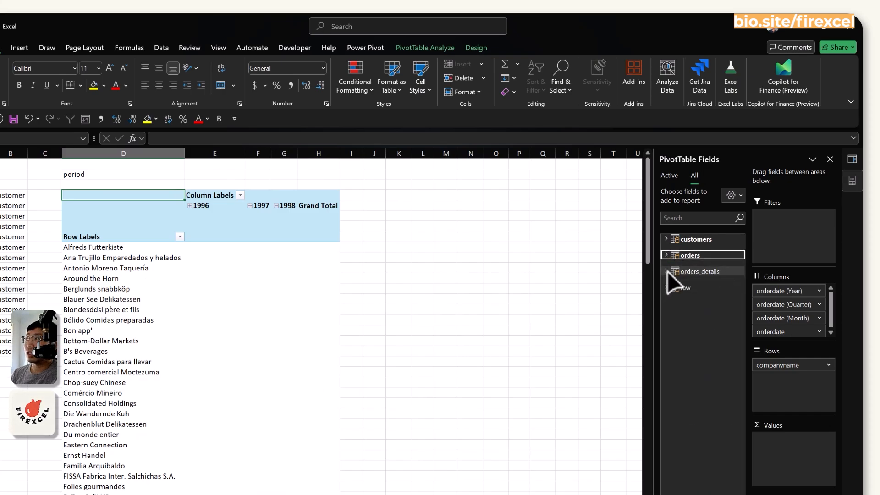
click(667, 271)
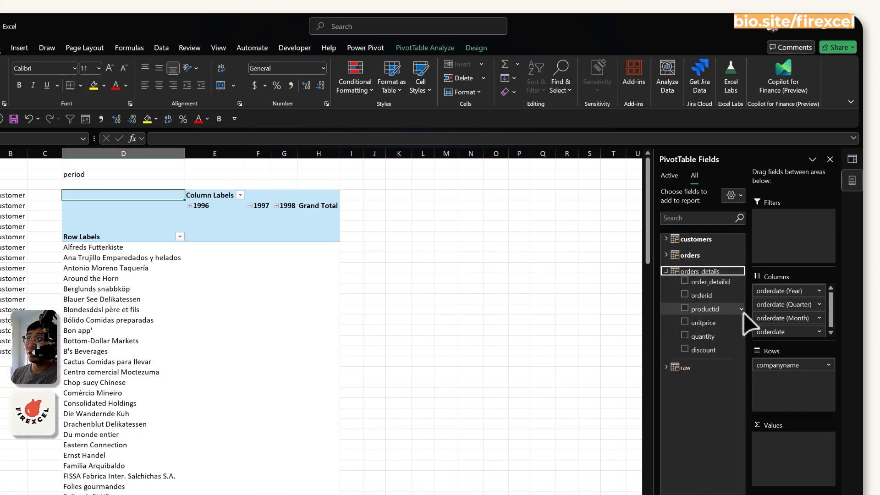
click(684, 336)
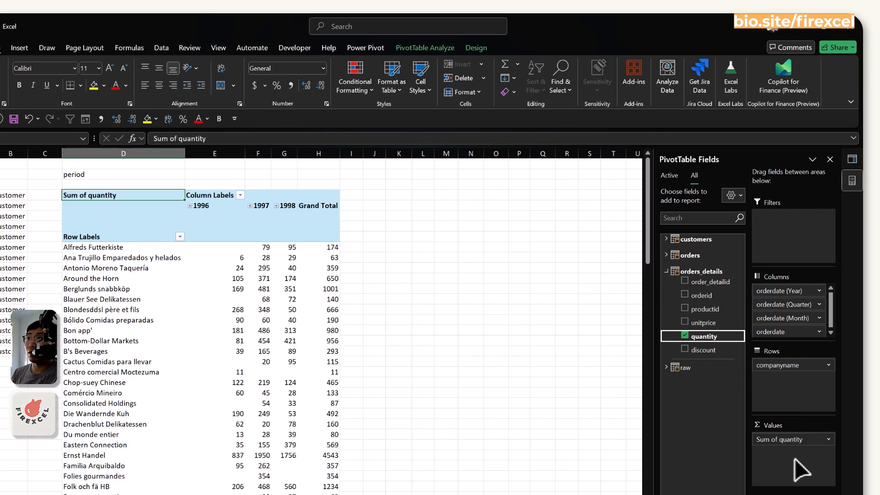
click(179, 236)
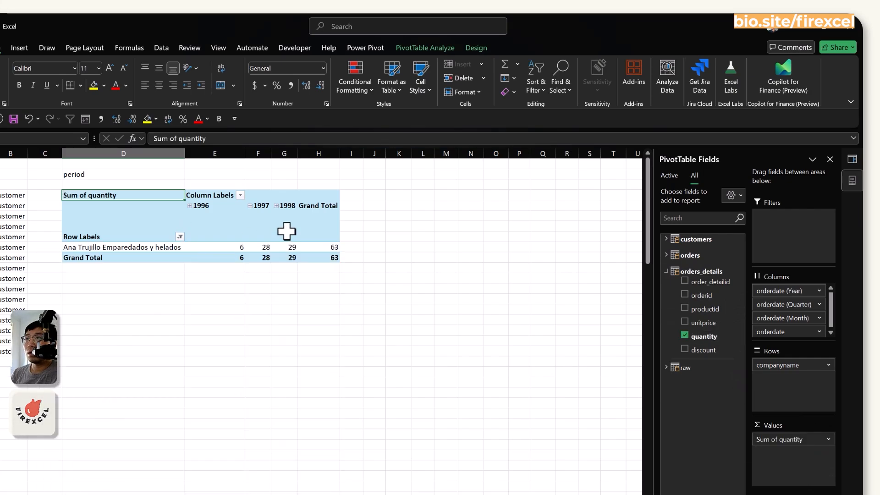
Delete the customer and period labels around the PivotTable.
click(362, 287)
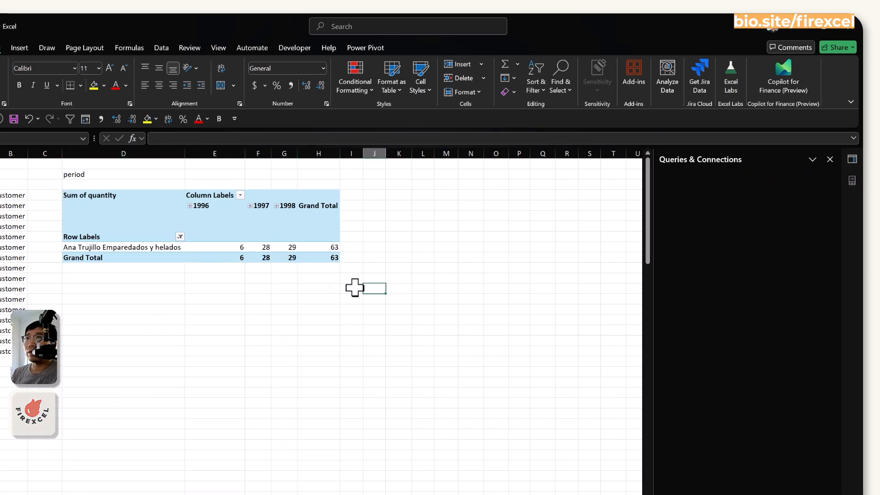
drag(16, 174, 9, 302)
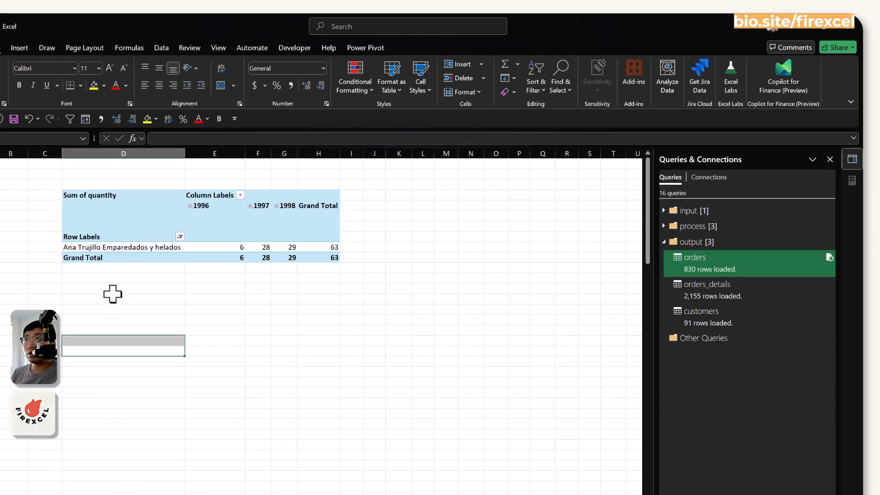
click(134, 247)
mouse_move(232, 243)
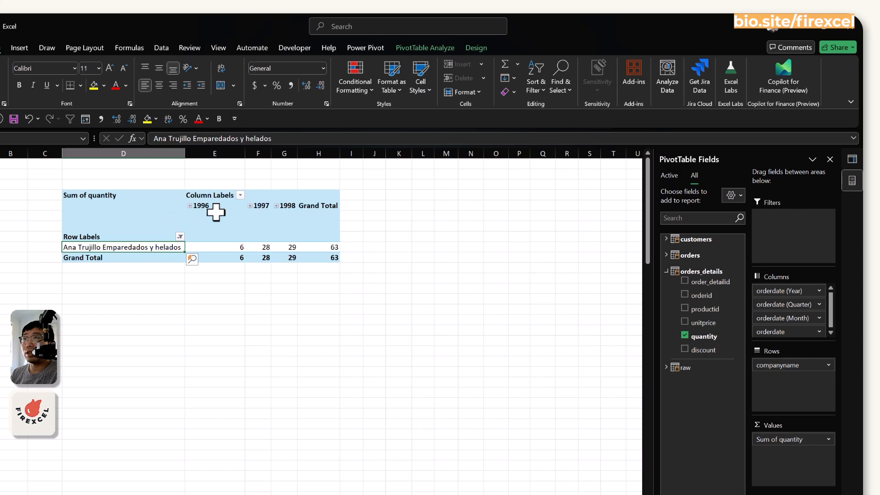
Turn off autofitting of column widths on update for the PivotTable and widen columns F to H to match column E.
drag(243, 154, 295, 179)
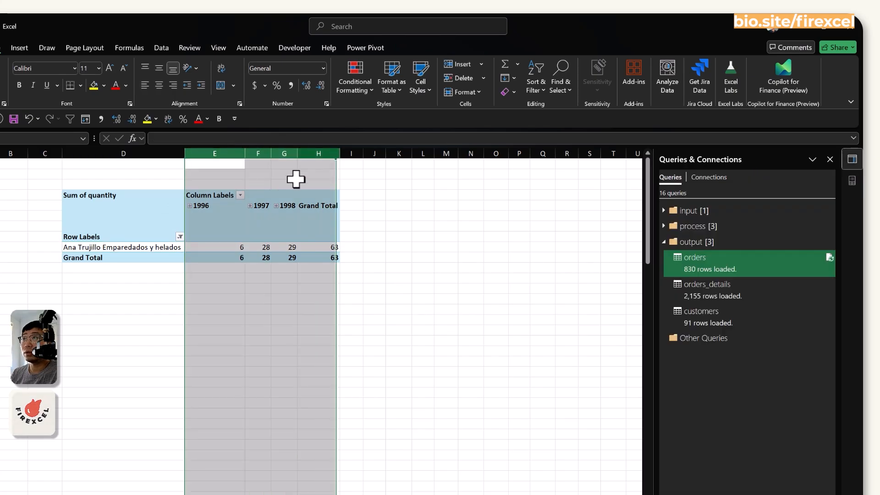
click(260, 204)
right_click(261, 204)
click(327, 490)
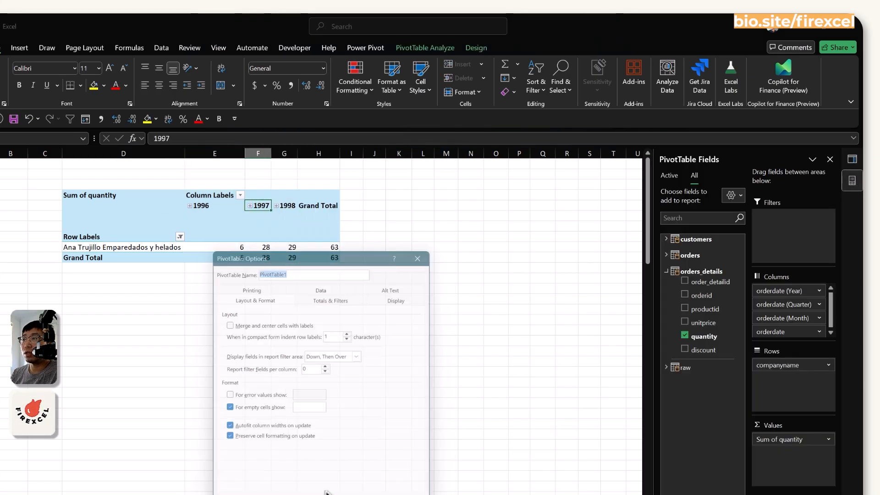
click(226, 430)
click(366, 494)
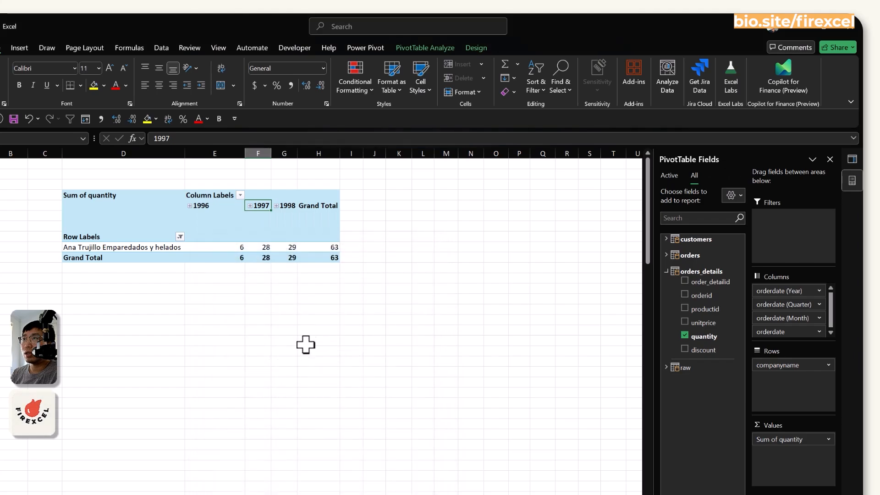
drag(285, 154, 307, 154)
click(283, 308)
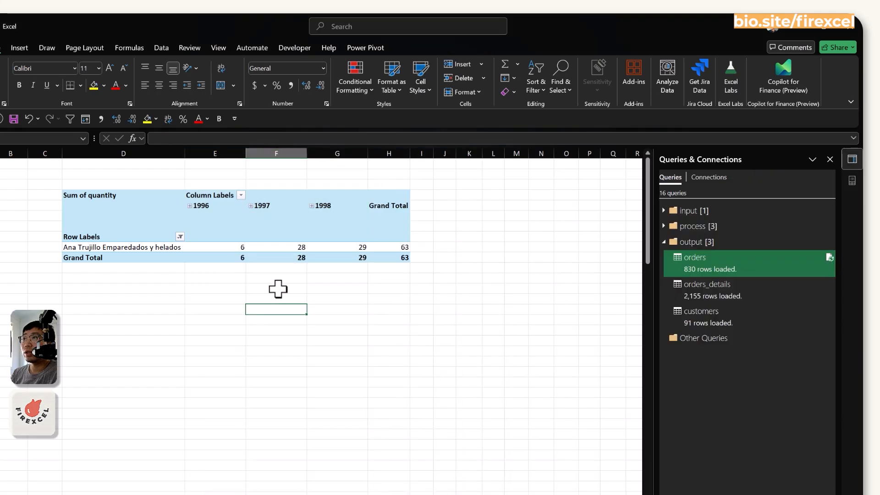
click(125, 246)
click(231, 247)
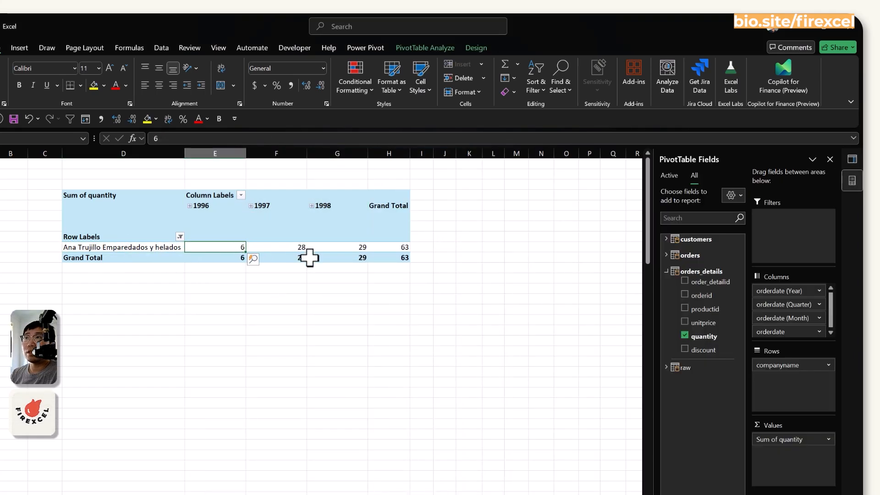
mouse_move(310, 258)
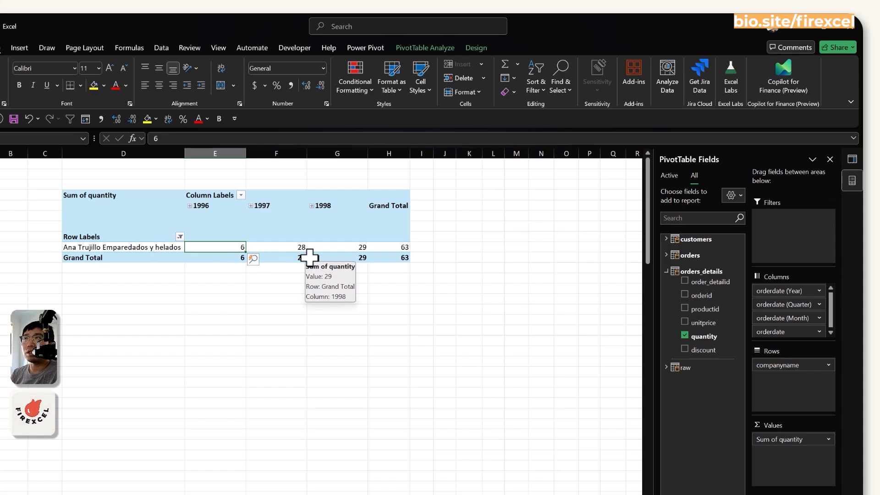
click(302, 250)
click(359, 249)
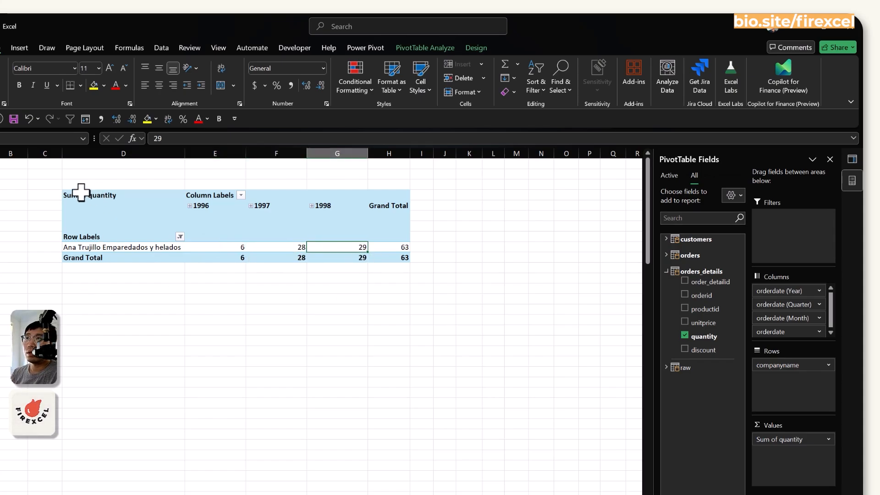
Delete two empty rows above the PivotTable and two empty columns before it.
right_click(12, 187)
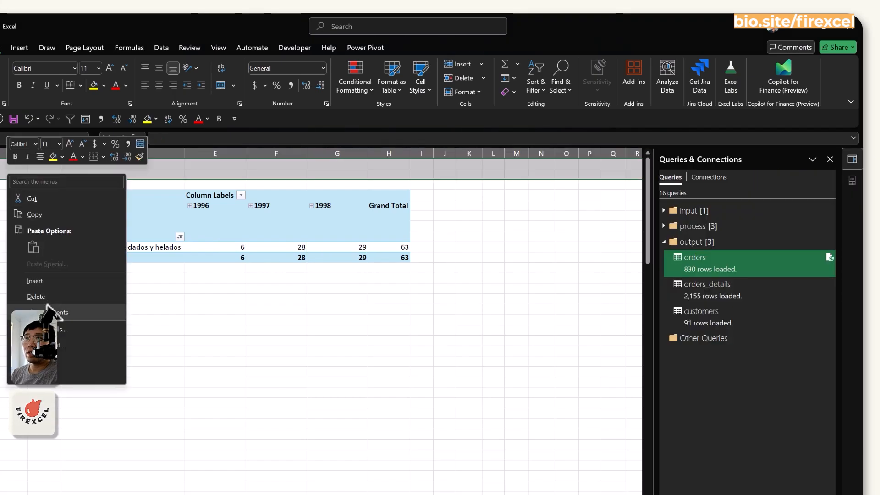
click(57, 297)
right_click(11, 153)
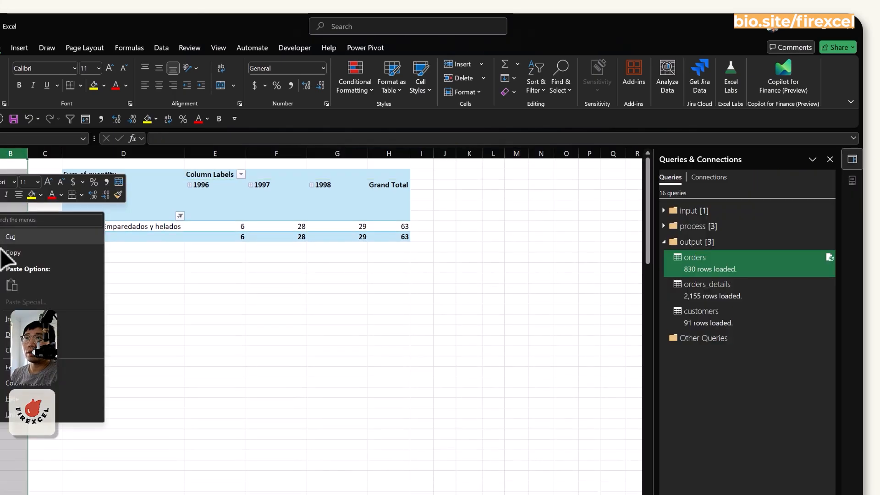
click(55, 335)
click(165, 226)
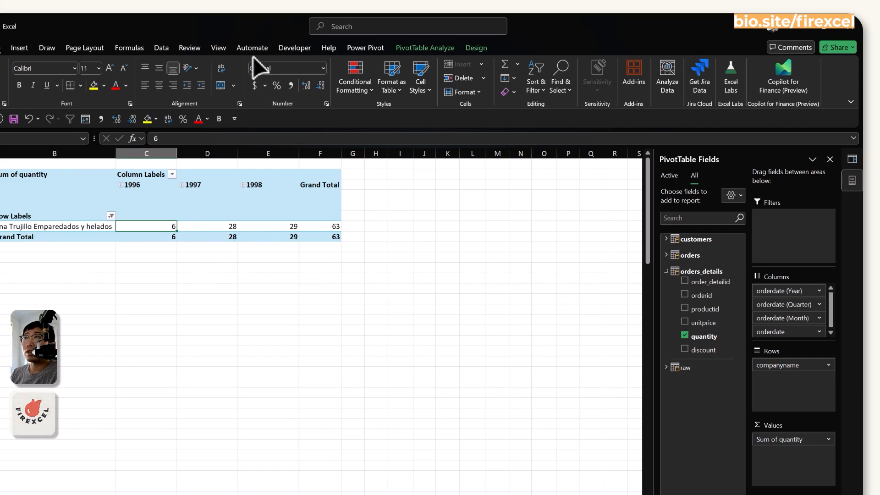
Open the orders_details table in Power Pivot's Data View and examine its unitprice, quantity and discount columns.
click(366, 49)
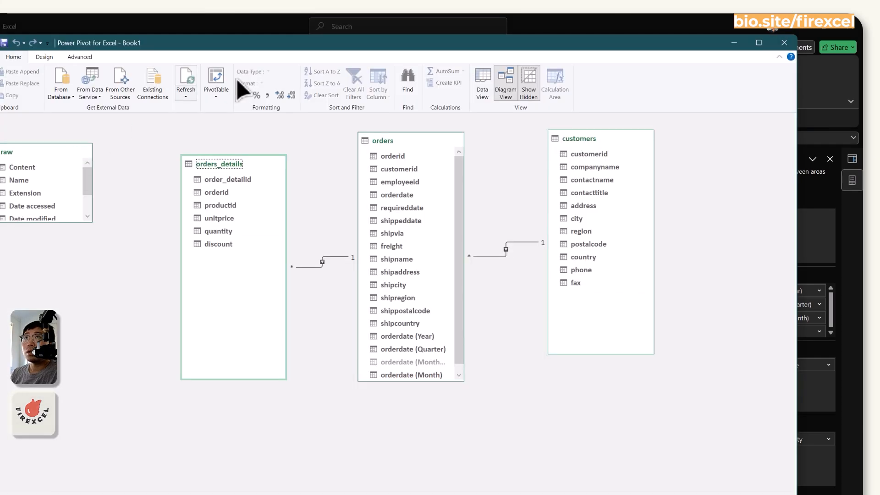
click(484, 82)
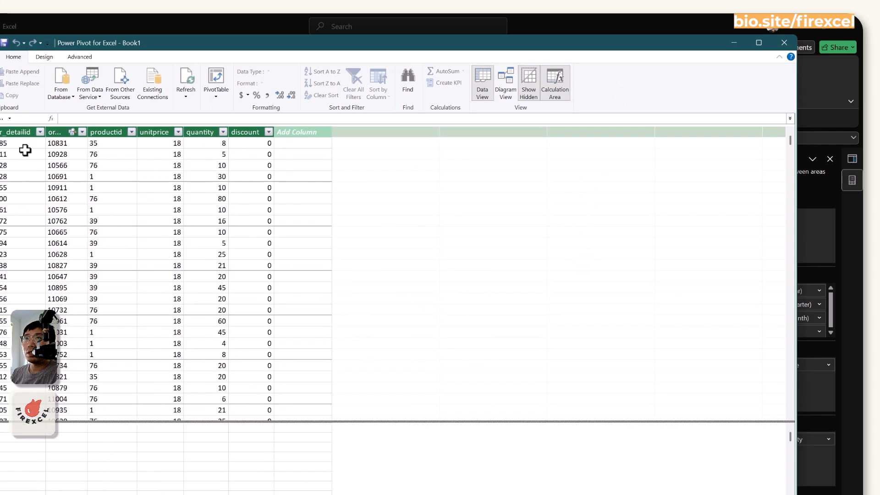
click(1, 143)
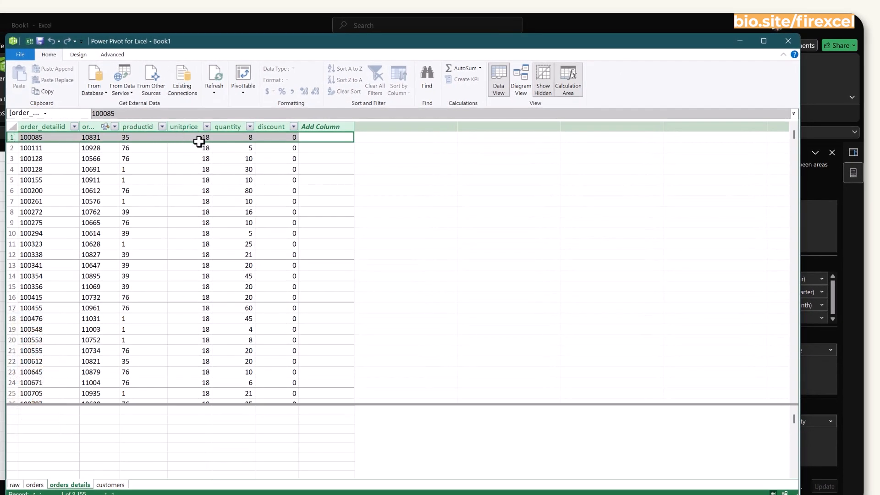
click(189, 137)
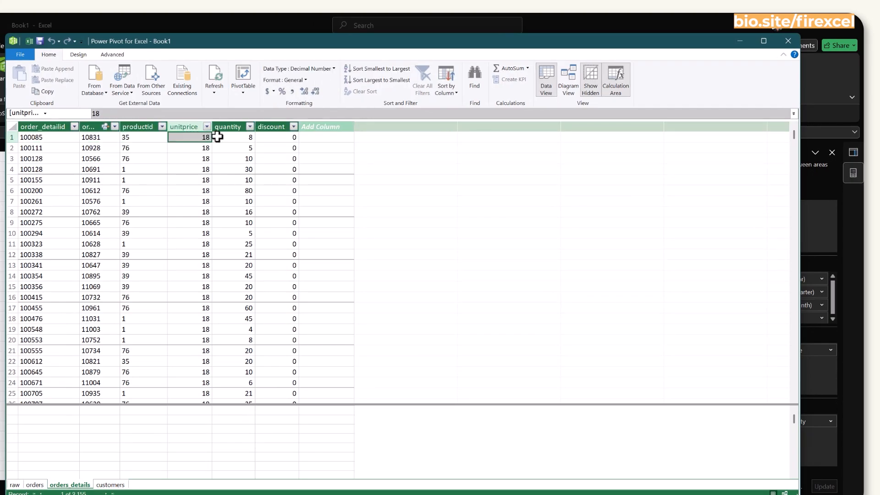
click(232, 137)
click(279, 137)
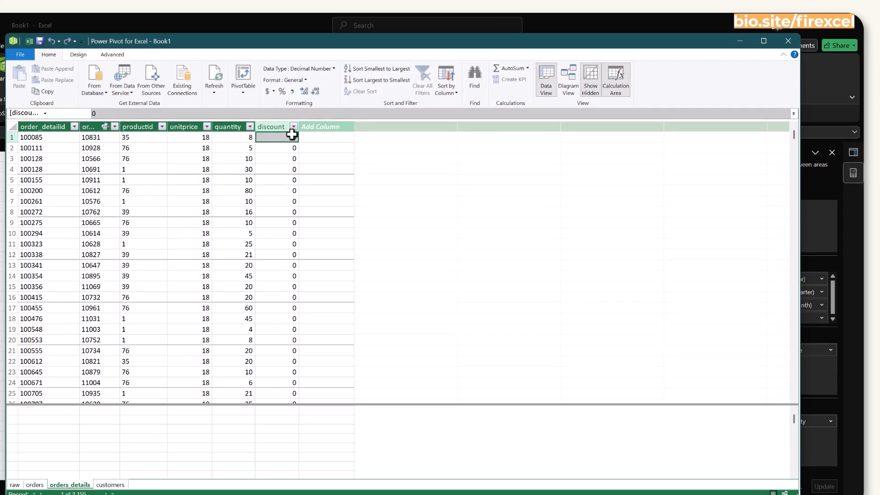
Check the distinct values in the discount column of orders_details without applying a filter.
click(293, 126)
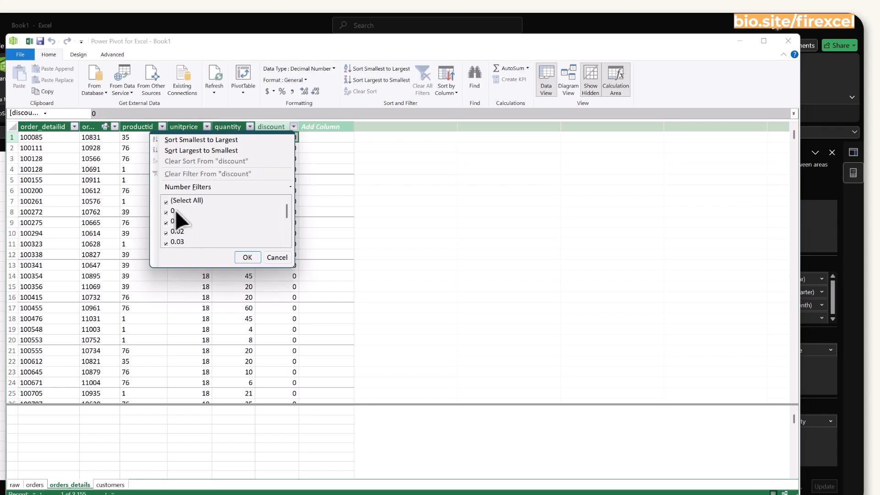
scroll(178, 222, down, 2)
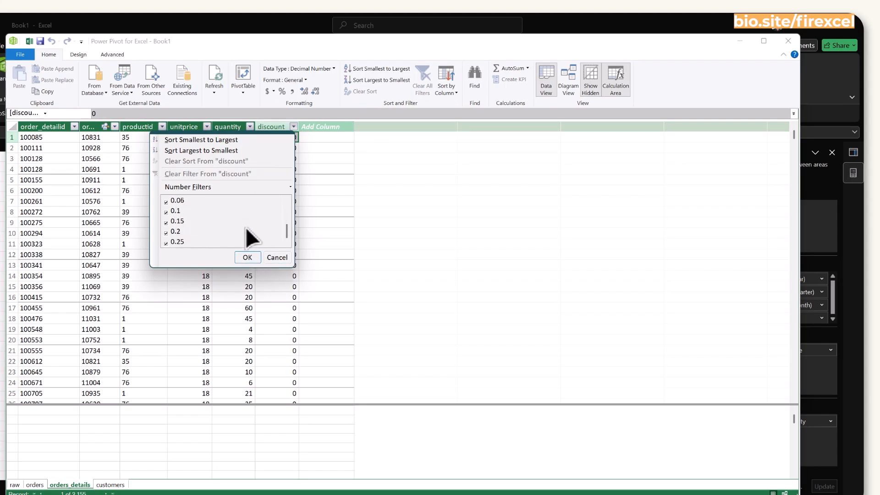
click(276, 258)
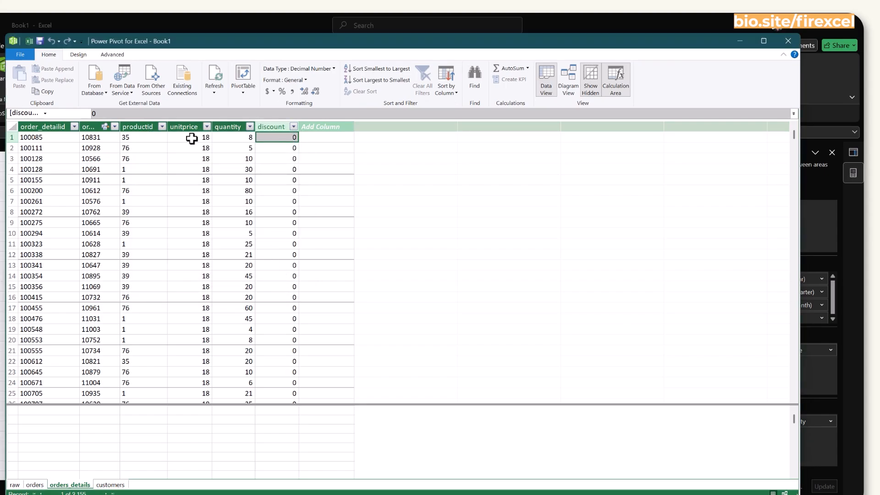
click(293, 127)
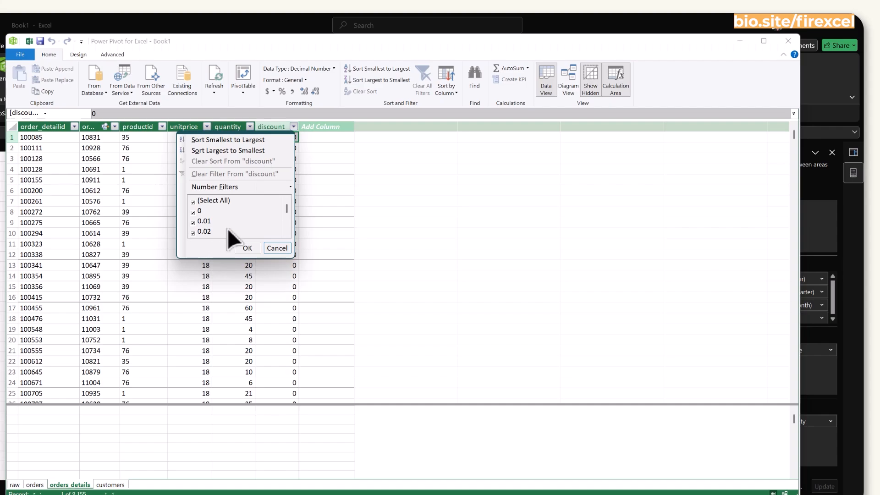
click(277, 249)
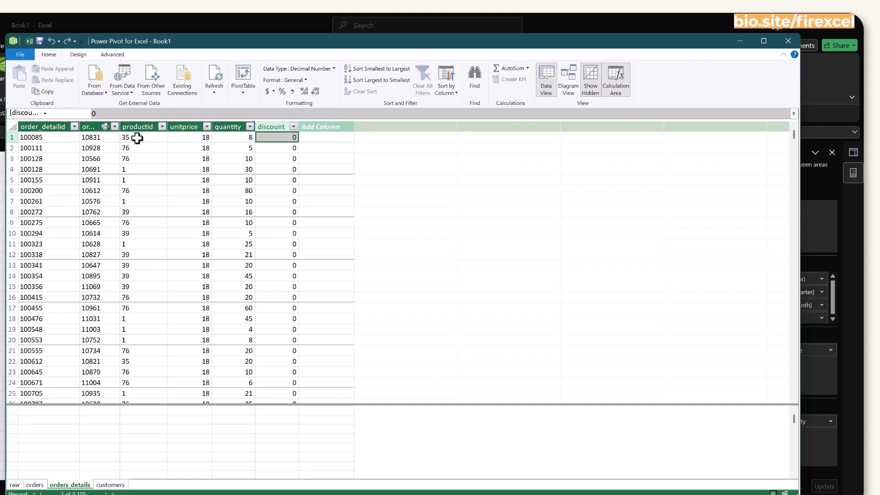
Review the productid, unitprice, quantity and discount fields of the first orders_details record, then close the Power Pivot window.
click(142, 137)
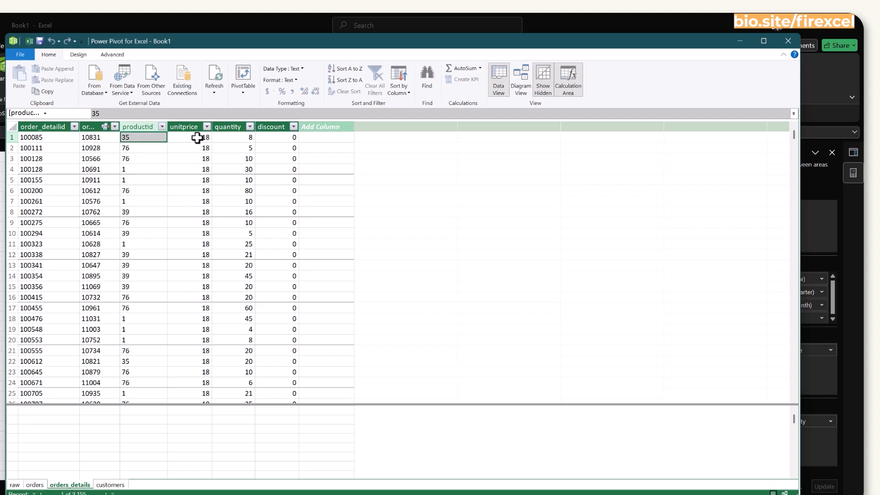
click(198, 139)
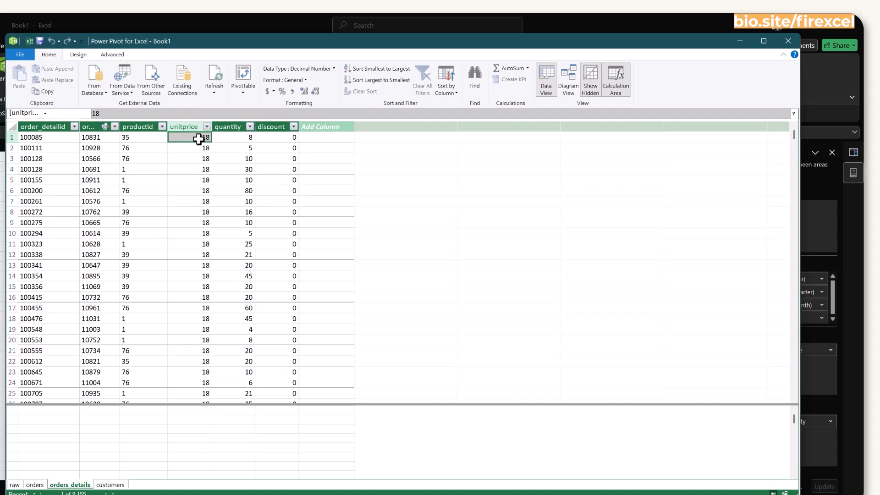
click(229, 137)
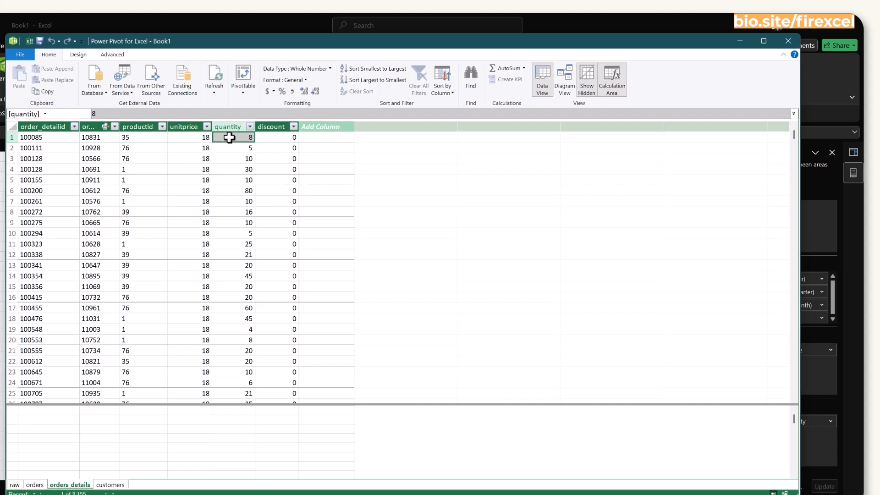
click(192, 138)
click(223, 138)
click(279, 137)
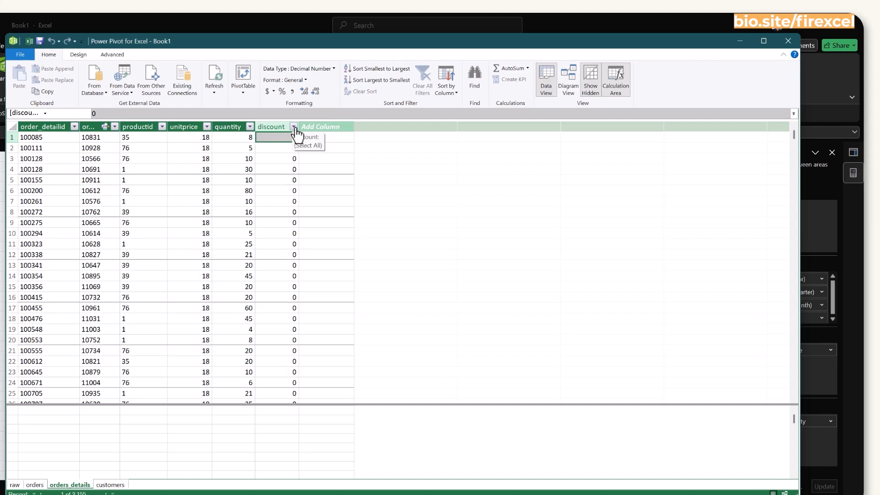
click(41, 137)
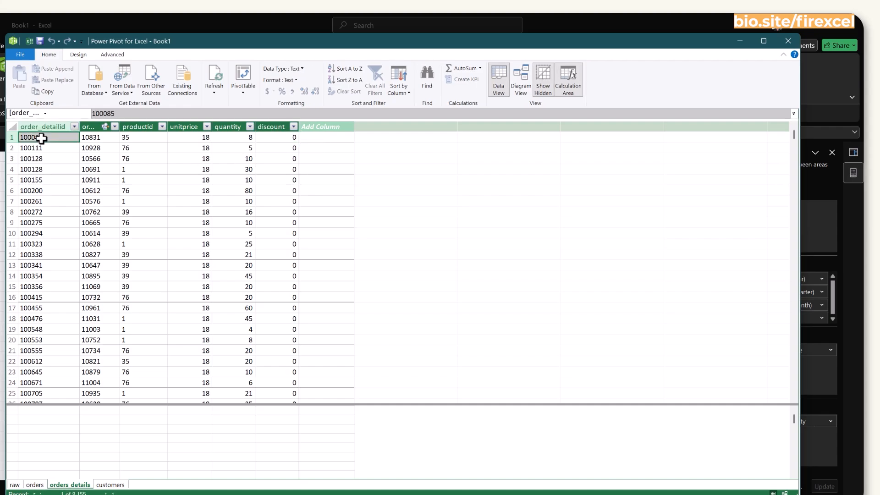
click(787, 41)
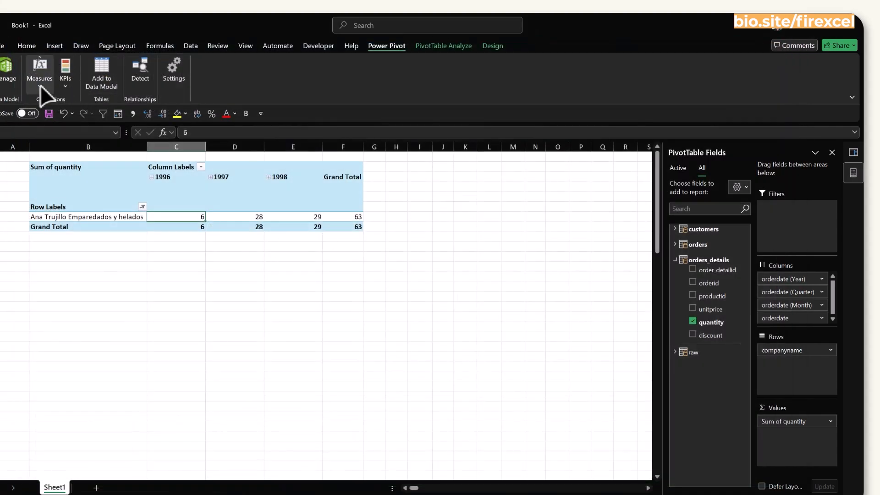
Start a new Power Pivot measure and assign it to the orders table.
click(40, 86)
click(48, 102)
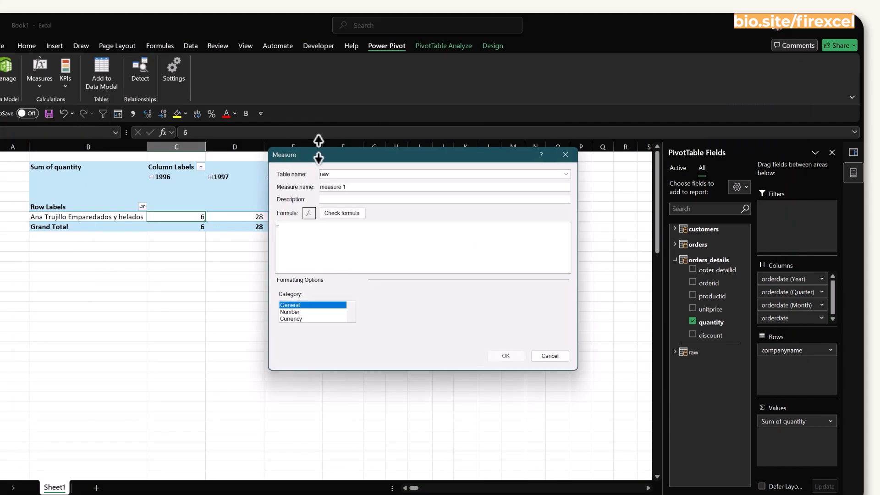
drag(317, 151, 210, 248)
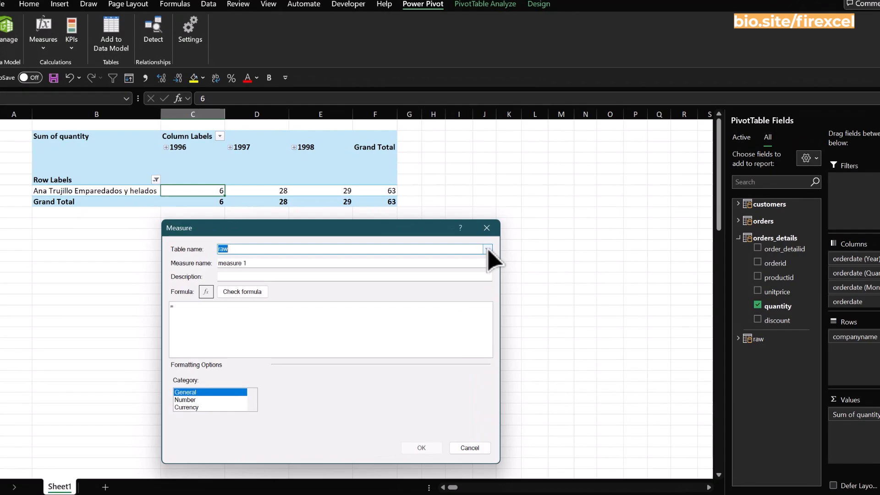
click(445, 269)
click(398, 249)
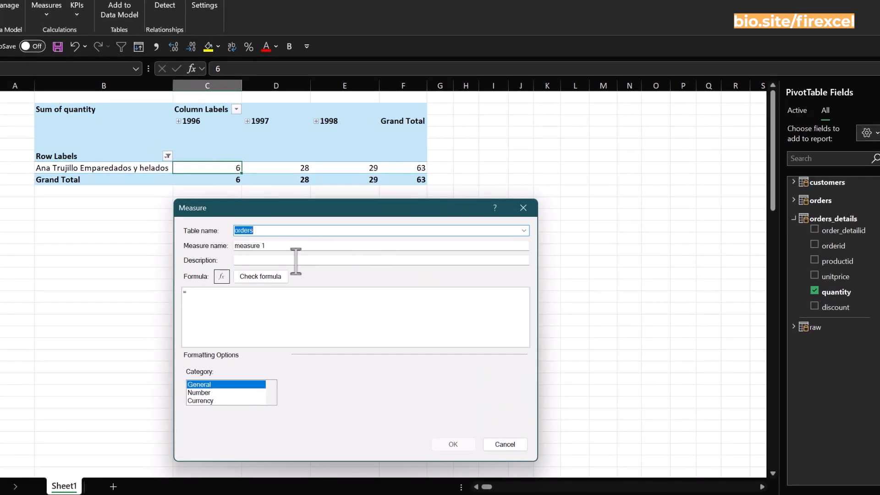
Name the new measure Order Value.
key(Tab)
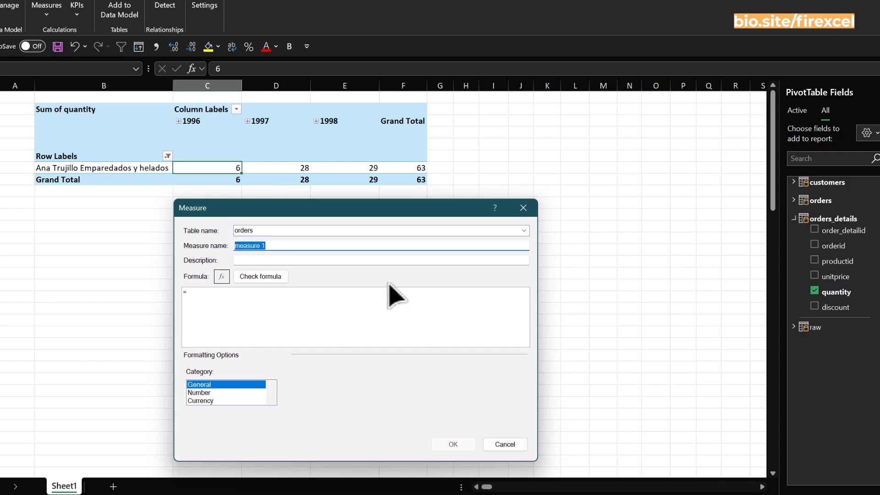
key(BackSpace)
text(Order value)
click(205, 293)
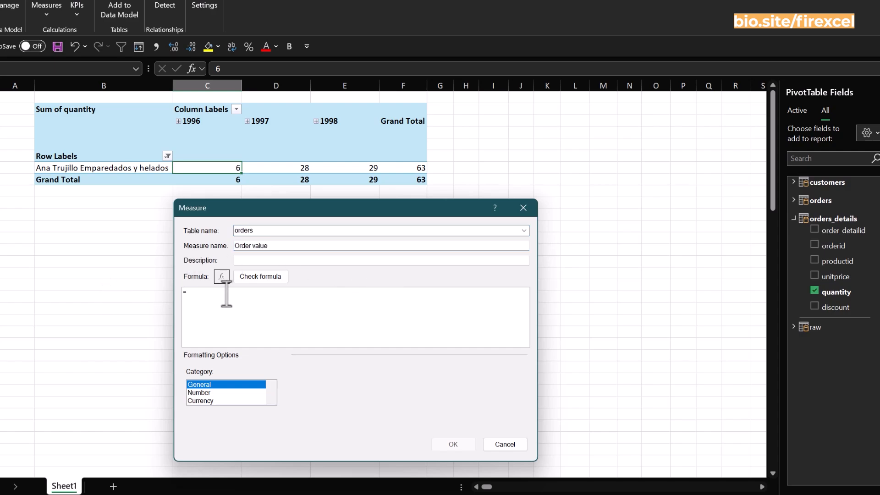
text(o)
key(BackSpace)
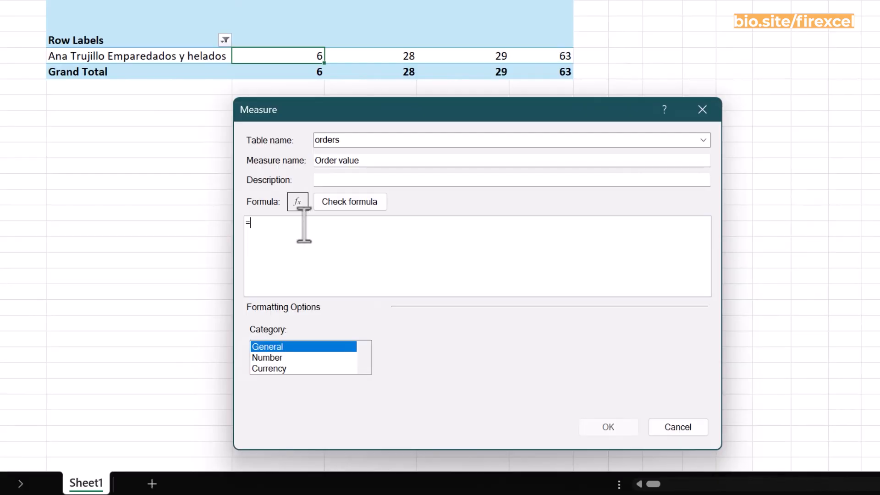
click(343, 160)
key(BackSpace)
text(V)
Begin the measure's formula with =SUMX(orders_details, orders_details[unitprice].
click(475, 248)
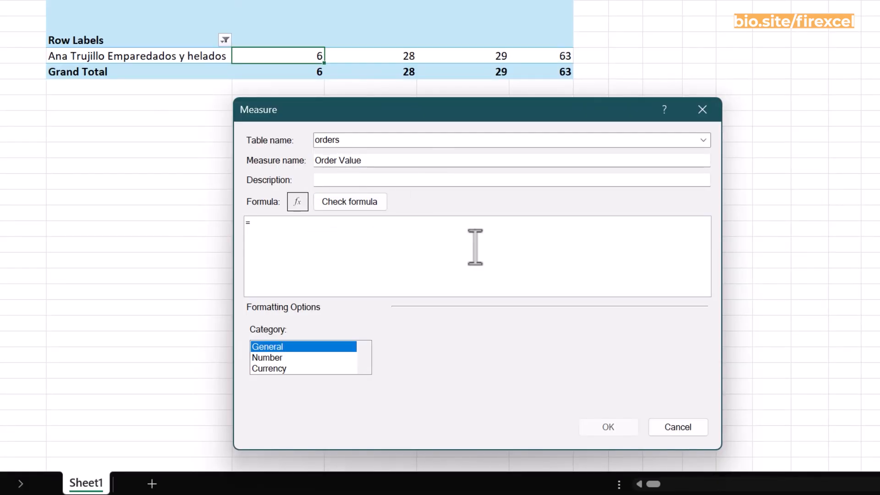
text(sumx)
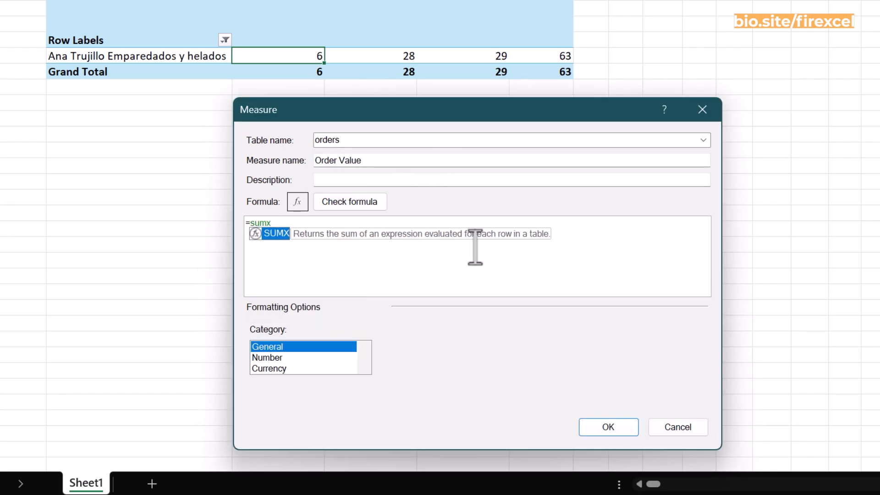
key(Tab)
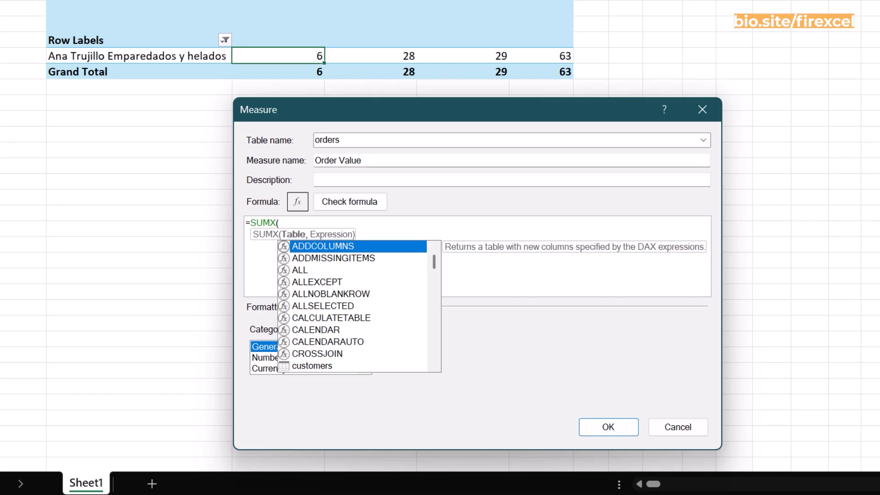
text(orders_details, )
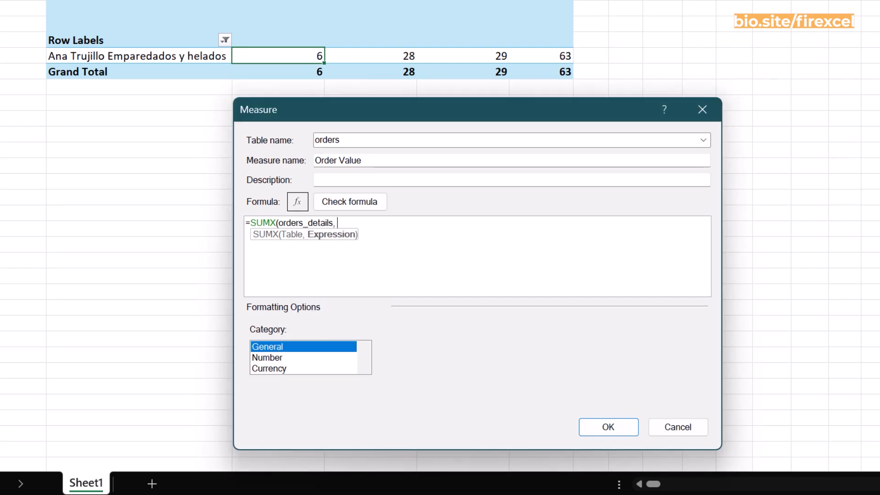
text(orders_details[unit)
key(Tab)
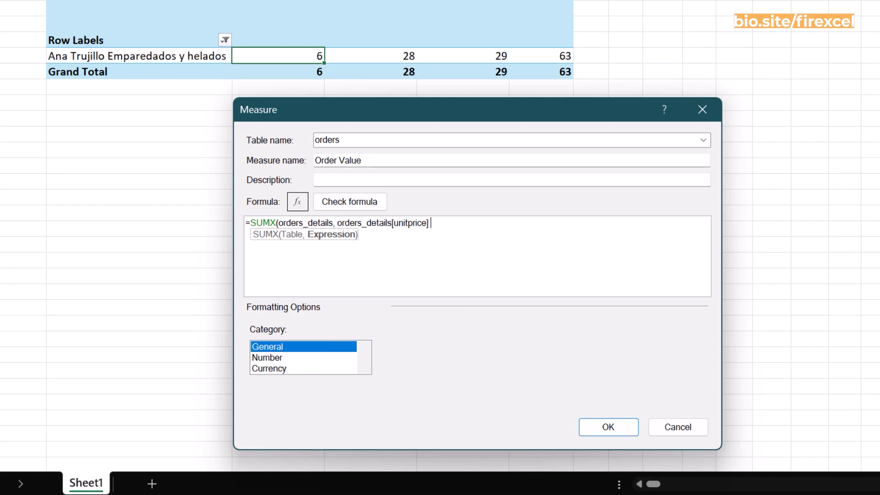
Extend the SUMX expression with * orders_details[quantity] * (1 - orders_details[discount]).
text(* q)
key(Tab)
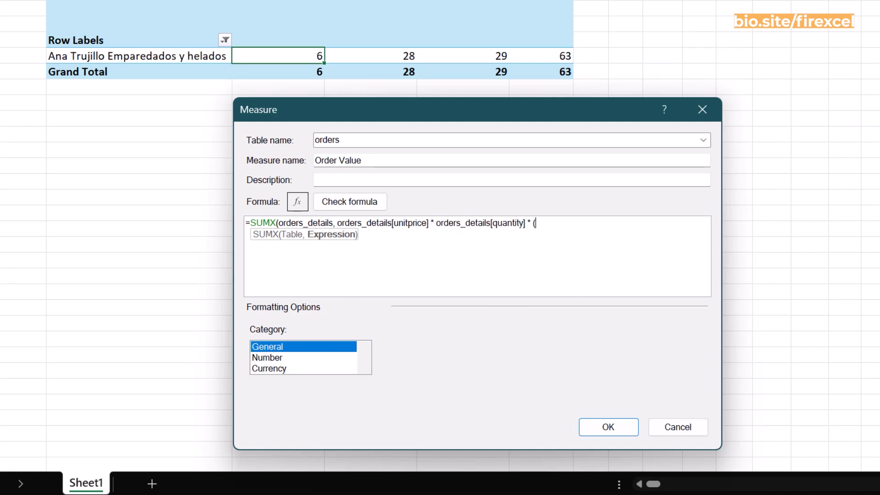
text(* (1 - ord)
key(Tab)
text())
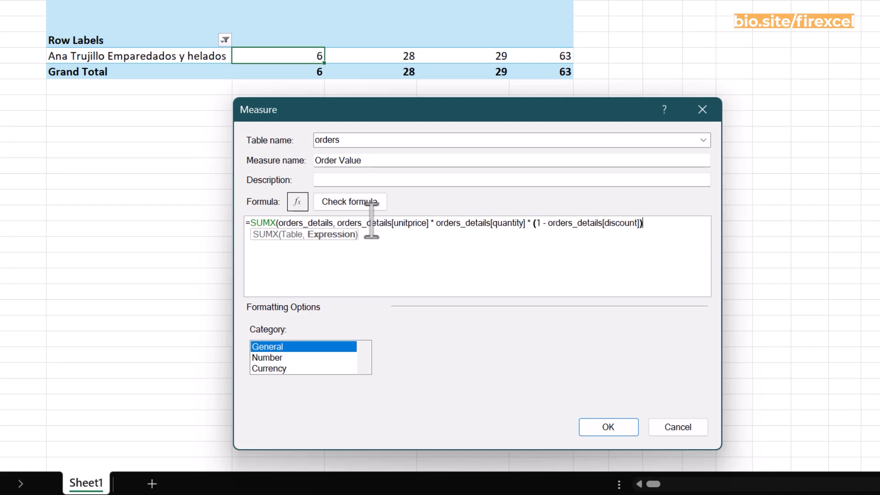
click(508, 228)
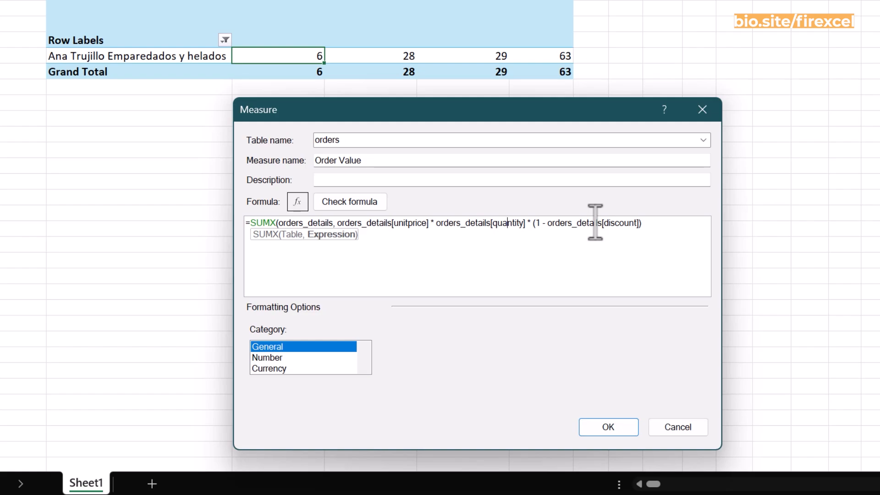
Close the SUMX formula's final parenthesis, set the measure's format category to Currency with the $ symbol, and save it.
click(647, 223)
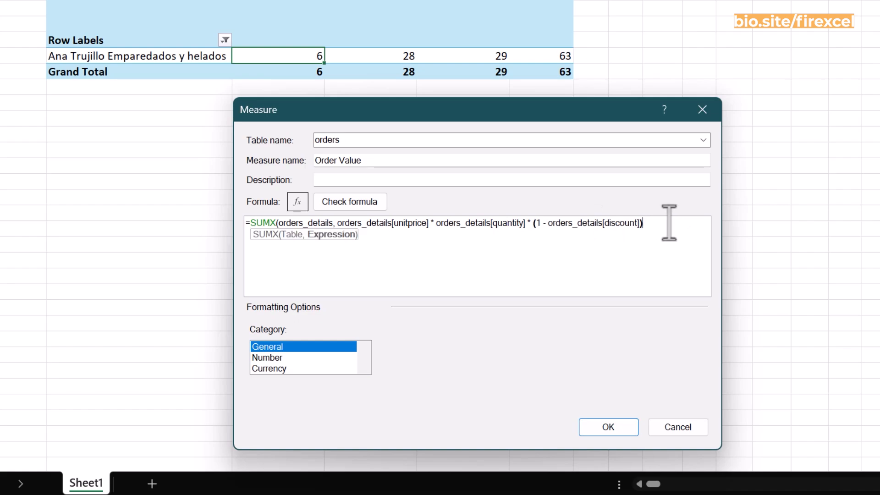
text())
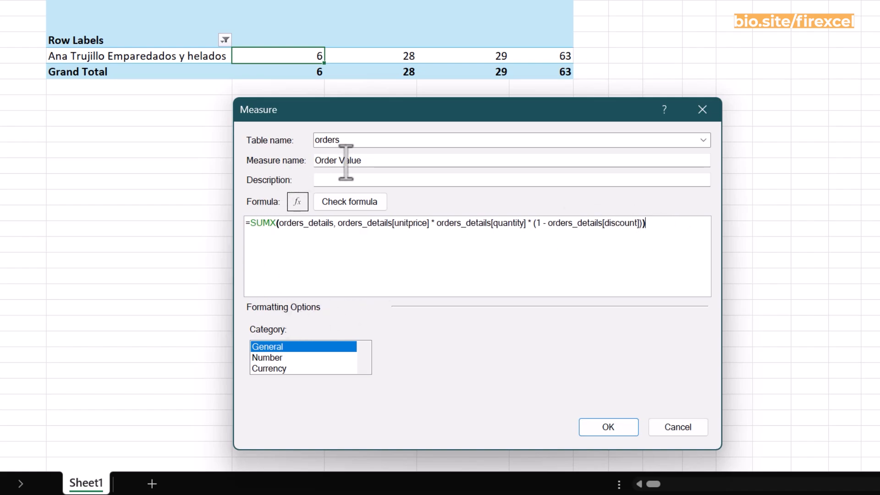
click(277, 368)
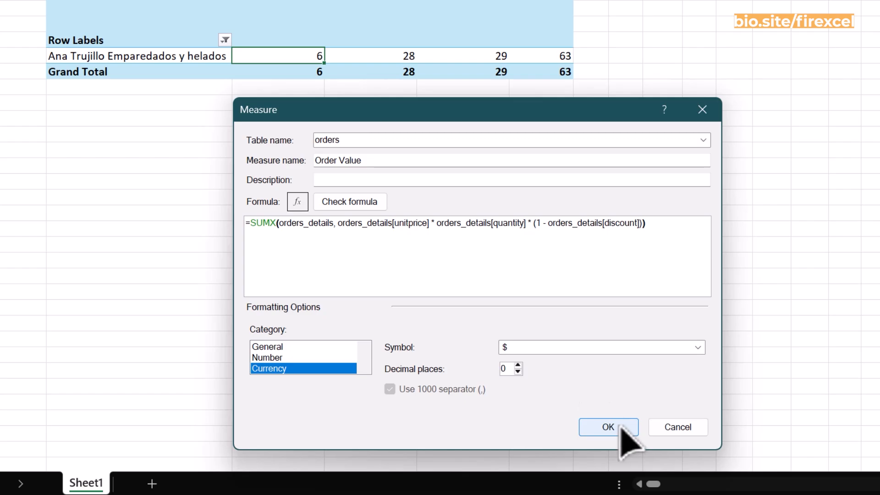
click(621, 426)
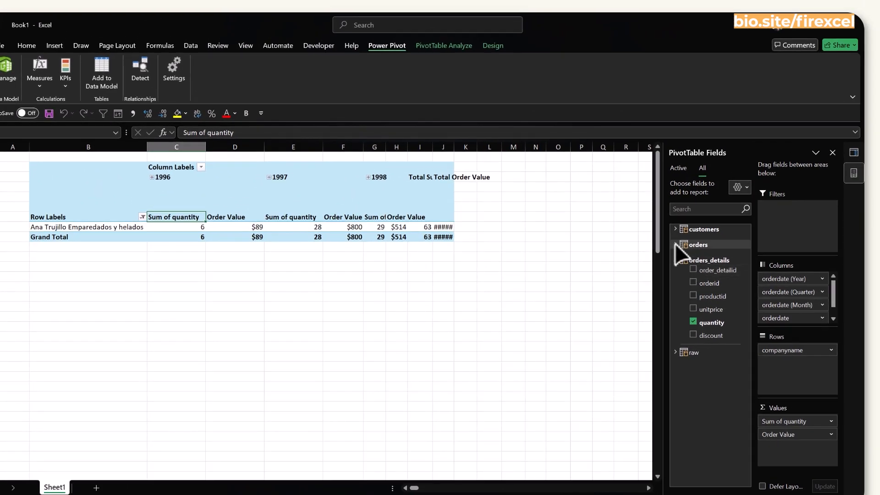
Remove the Order Value measure from the PivotTable, leaving only Sum of quantity in the values.
click(675, 244)
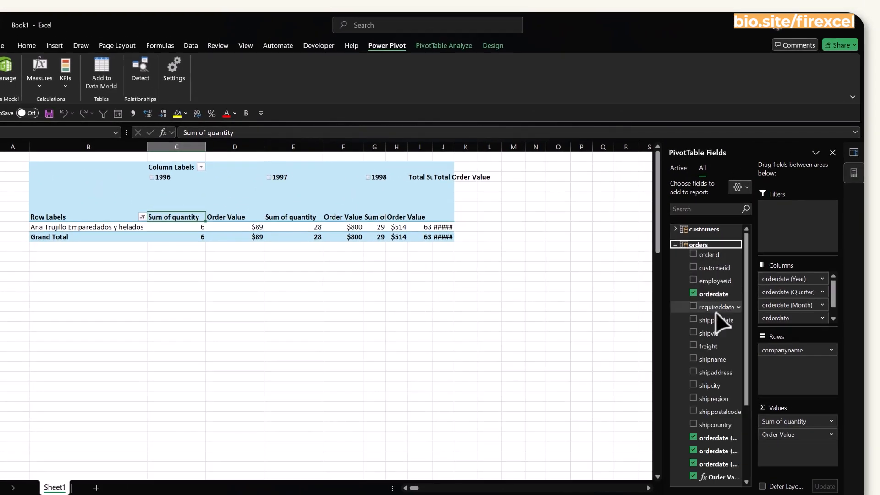
scroll(720, 389, down, 2)
click(693, 427)
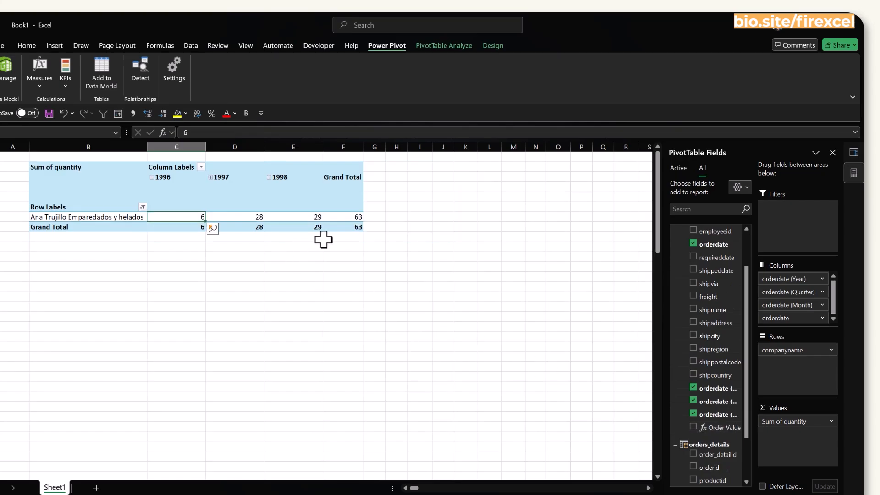
Duplicate the PivotTable below the original and replace quantity with the Order Value measure in the copy.
drag(345, 227, 44, 168)
drag(94, 228, 98, 328)
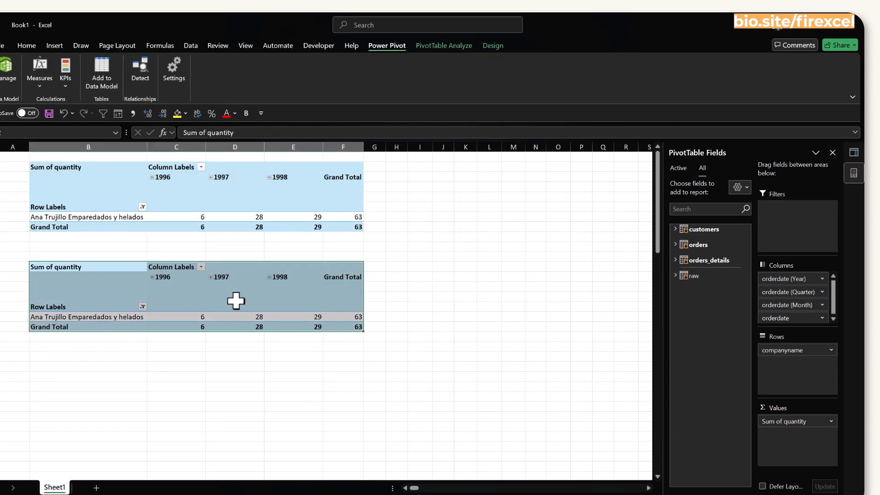
click(675, 259)
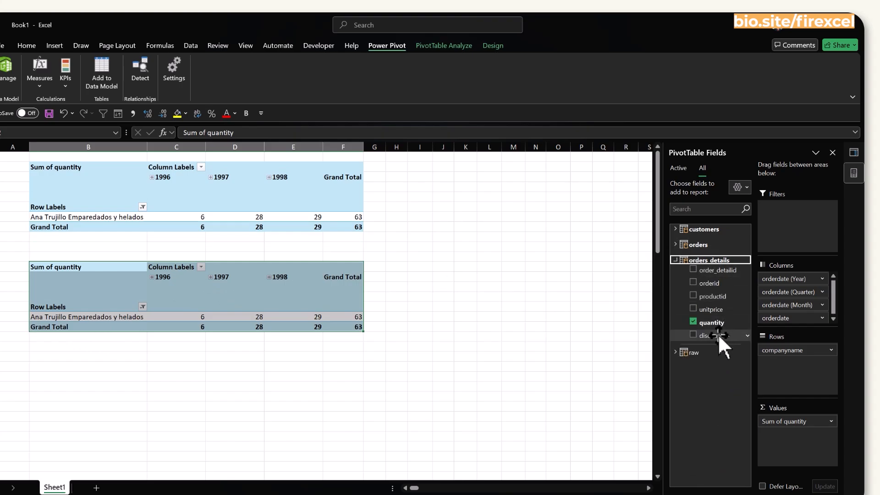
click(693, 321)
click(675, 244)
scroll(713, 389, down, 1)
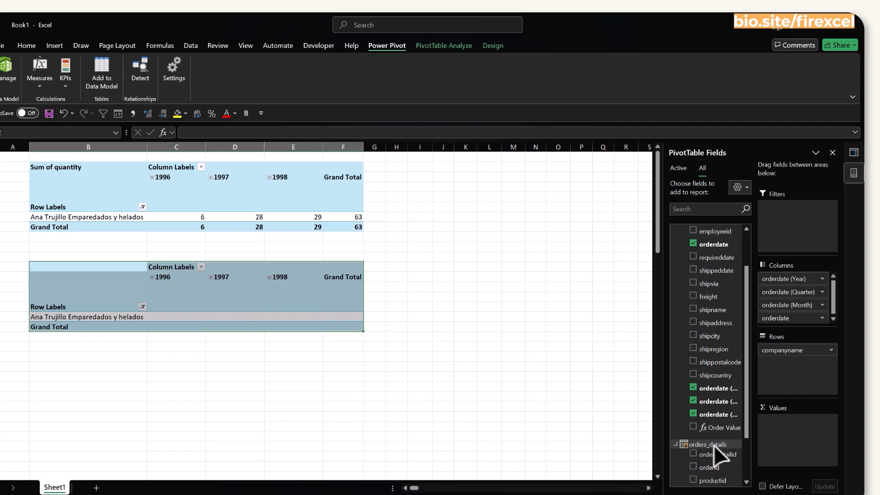
drag(712, 426, 811, 444)
click(284, 375)
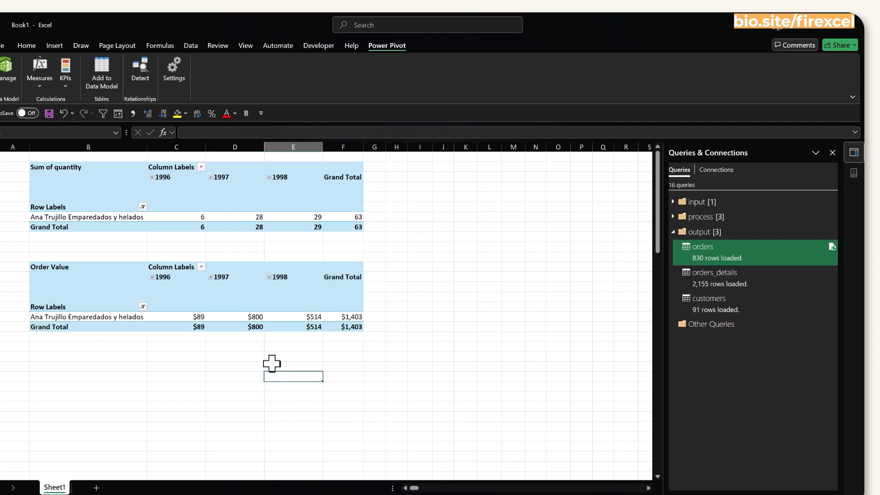
Insert six blank rows between the Sum of quantity and Order Value PivotTables.
click(112, 317)
click(115, 217)
click(179, 216)
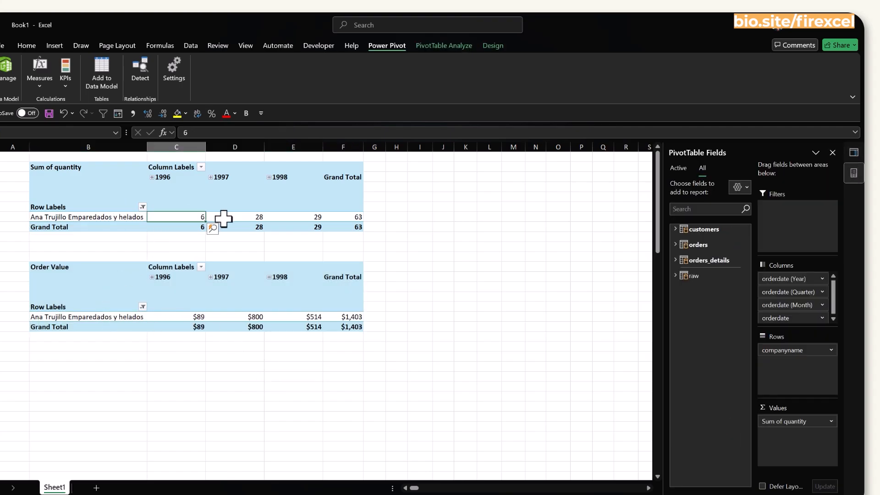
click(225, 219)
drag(0, 267, 0, 315)
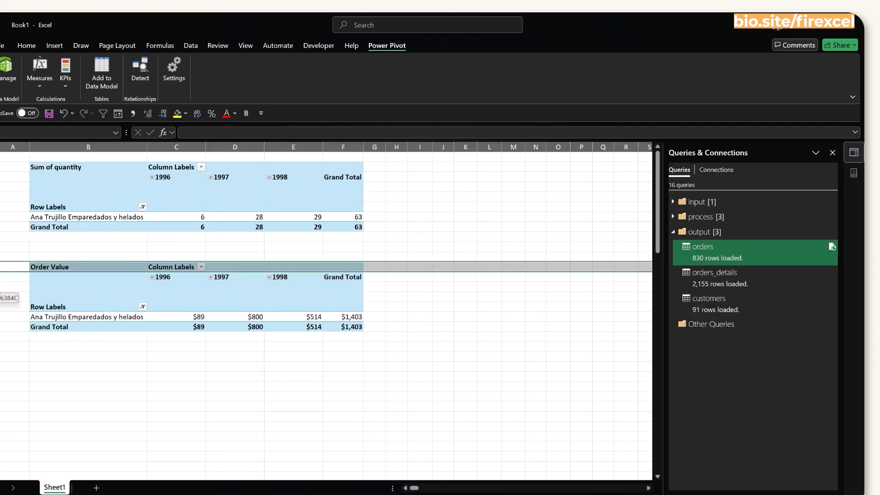
right_click(1, 300)
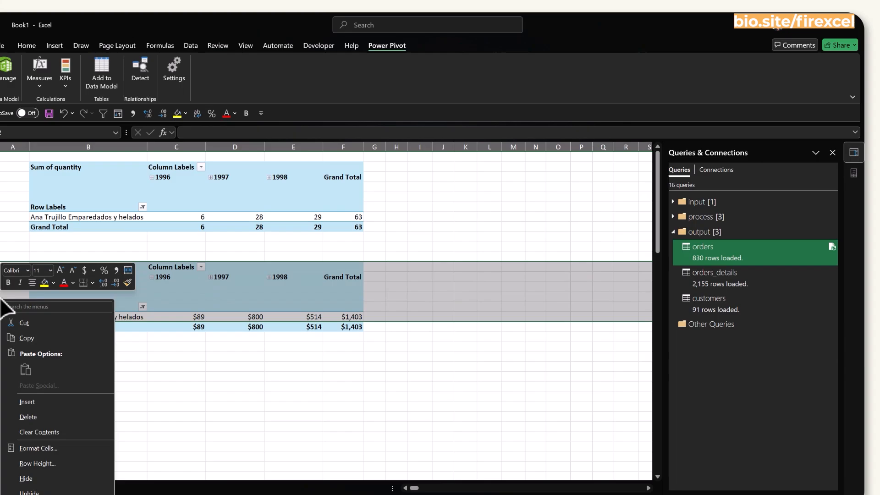
click(32, 401)
Add orderid from the orders table below companyname in the rows of the Sum of quantity PivotTable.
click(197, 217)
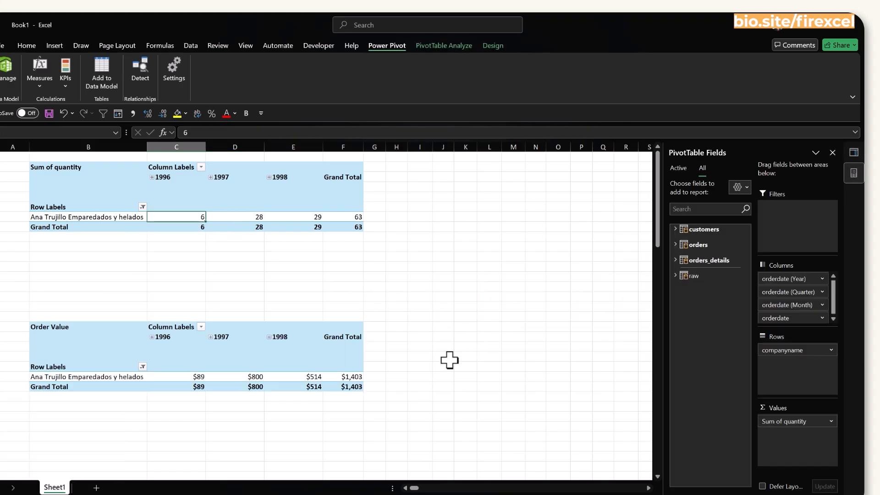
click(183, 375)
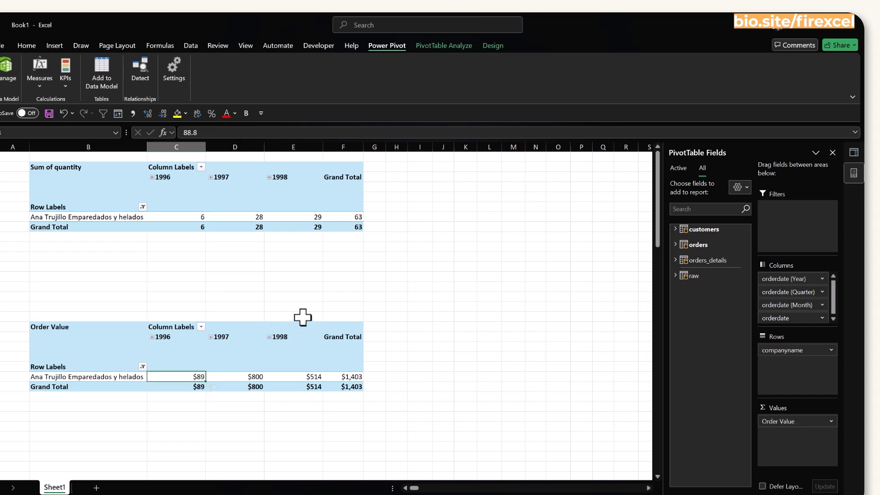
click(112, 217)
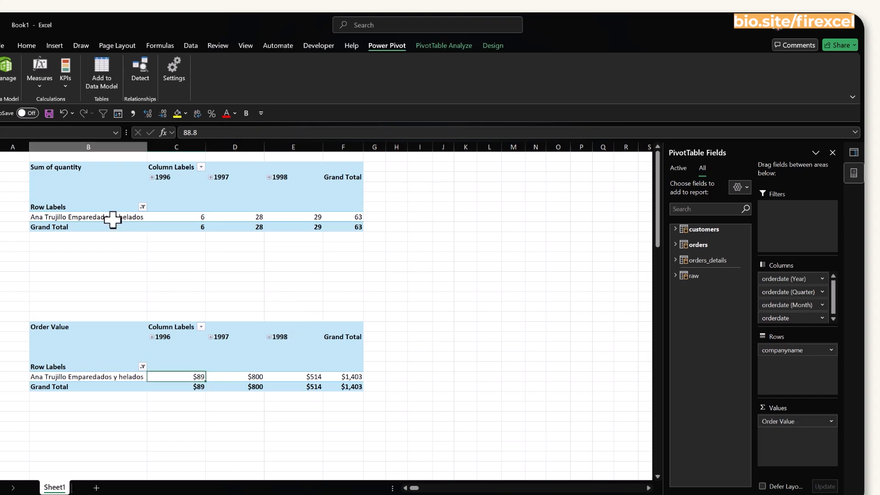
click(674, 244)
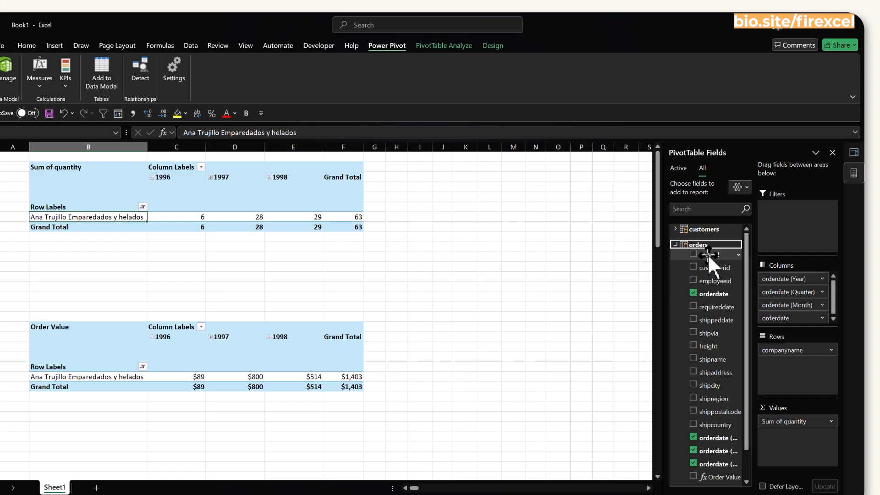
drag(707, 254, 781, 378)
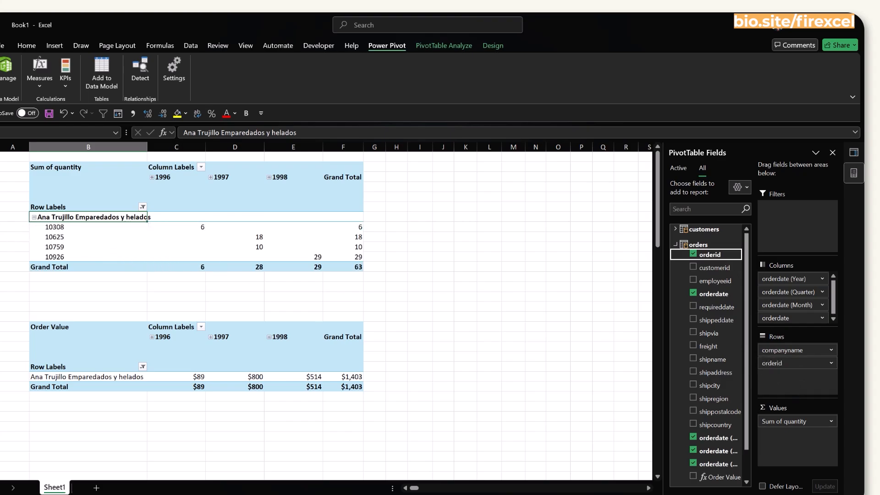
Add orderid from the orders table below companyname in the rows of the Order Value PivotTable.
click(92, 377)
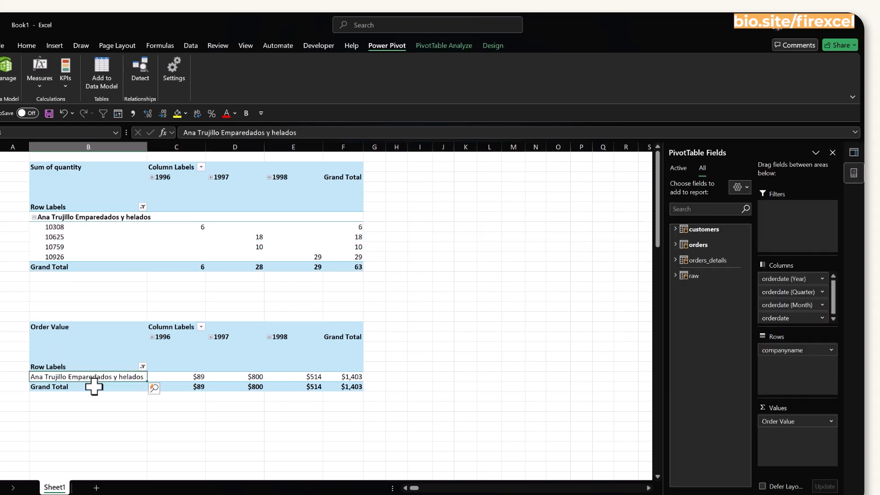
click(675, 244)
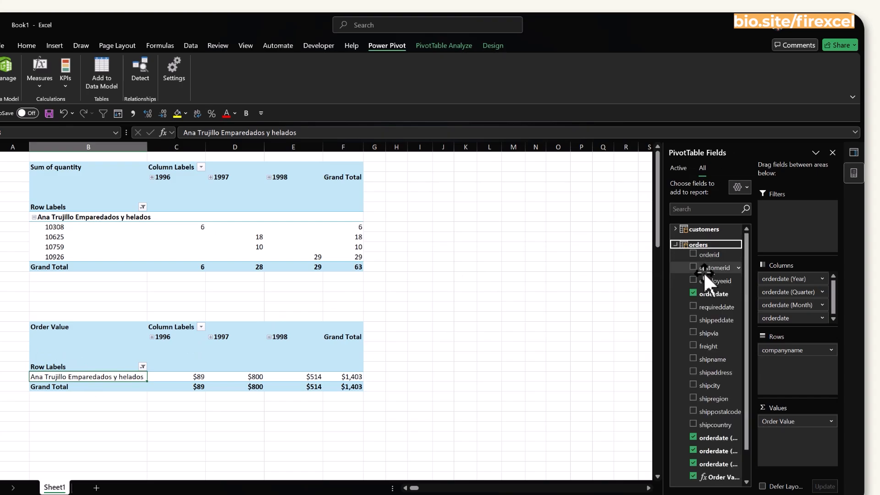
drag(721, 256, 781, 376)
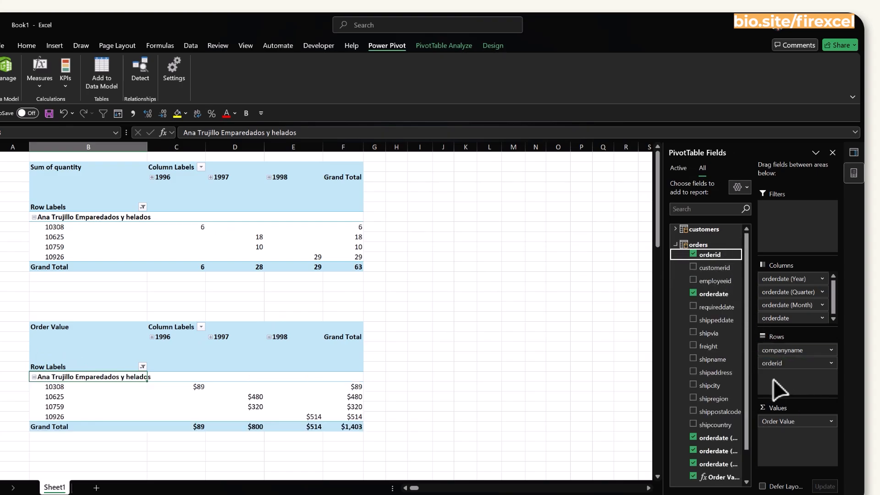
drag(0, 407, 0, 416)
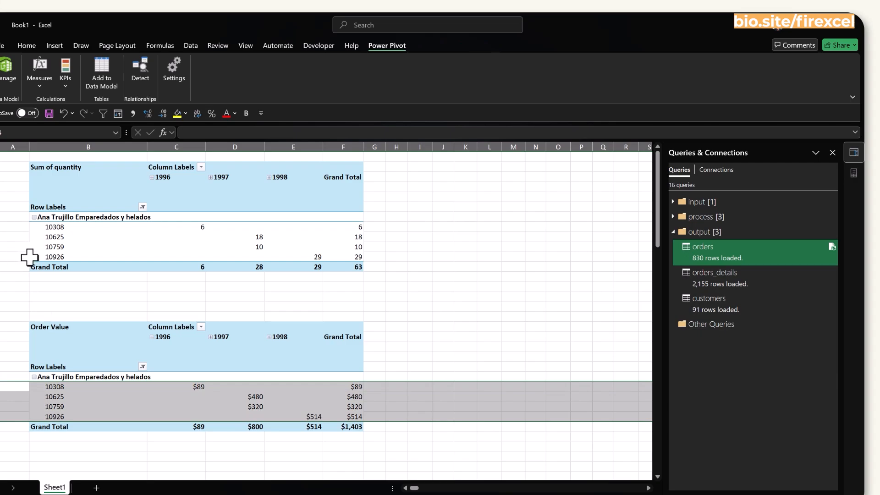
click(192, 386)
click(61, 387)
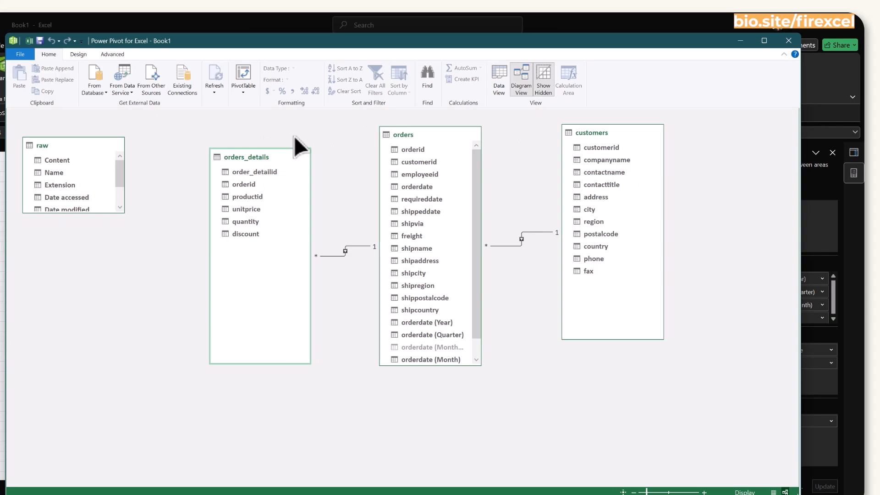
Shorten the orders_details table box in the Power Pivot diagram, inspect the orders–customers relationship, and return to the worksheet.
drag(263, 366, 262, 290)
click(529, 232)
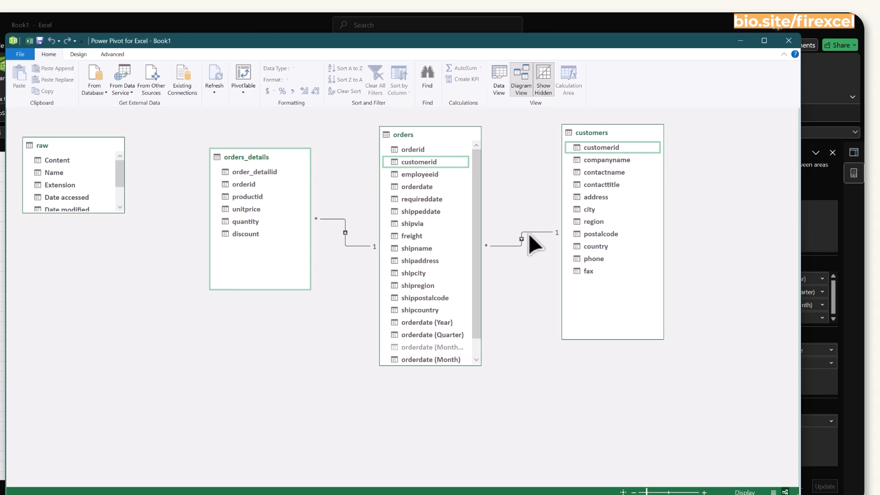
click(746, 39)
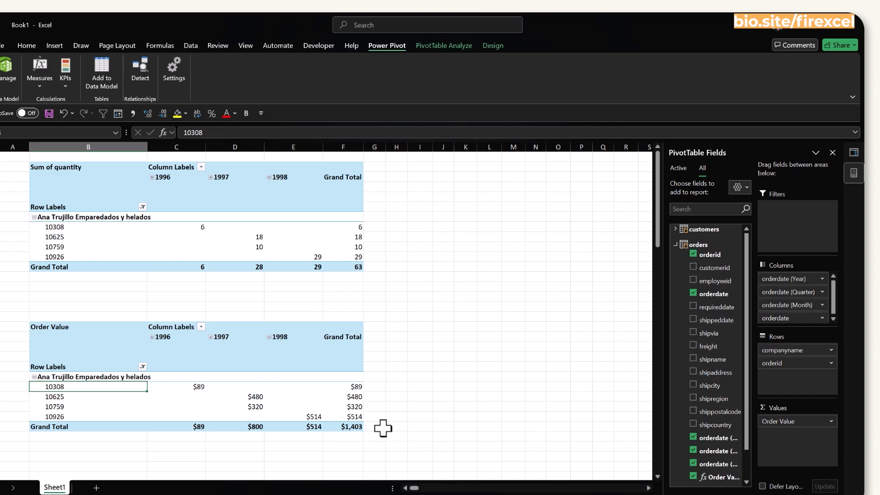
Switch to Power BI Desktop, view the file-based sources in the full Get Data list, and leave without connecting.
key(alt+Tab)
key(alt+Tab)
key(alt+Tab)
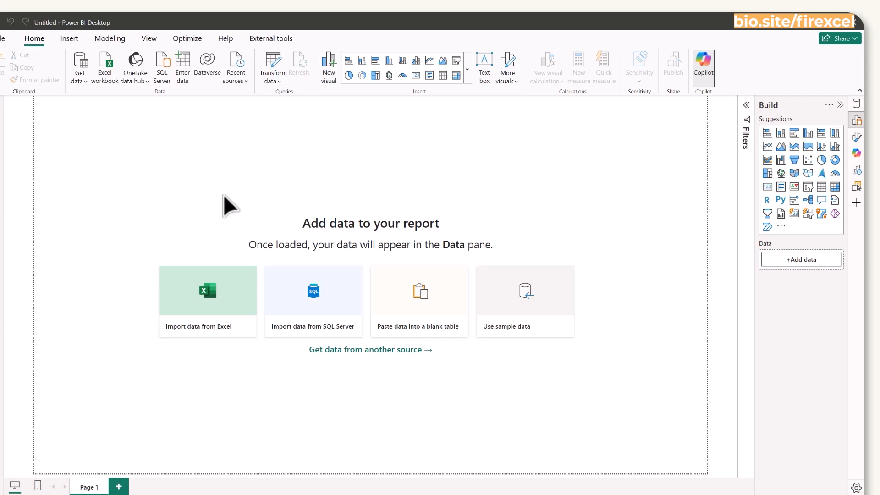
click(77, 78)
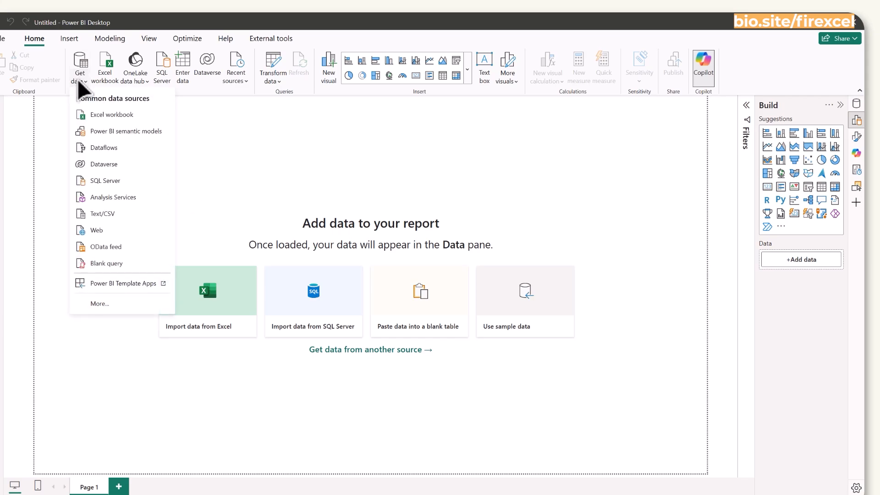
click(95, 304)
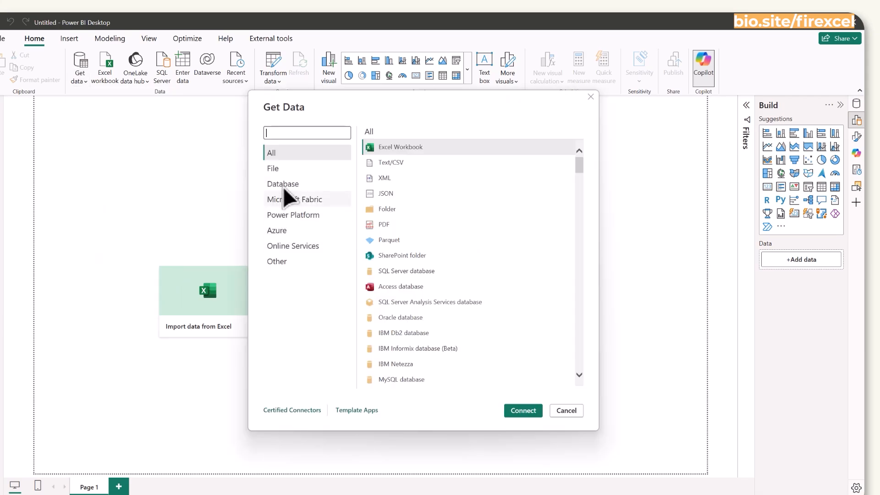
click(276, 169)
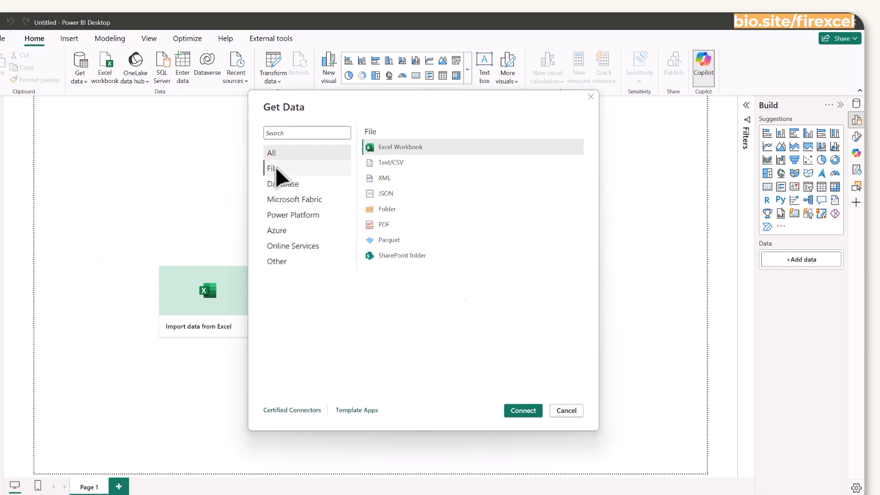
click(570, 411)
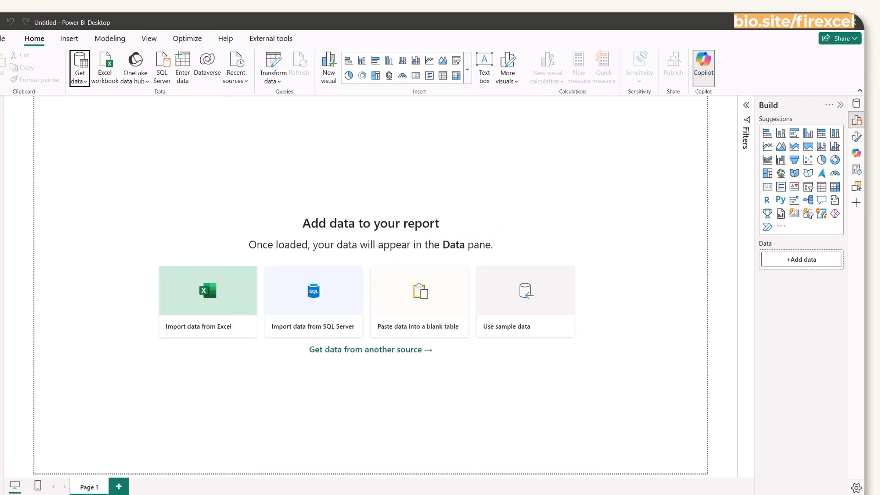
Return to Excel, open the orders query in the Power Query Editor, and collapse the process query group.
key(alt+Tab)
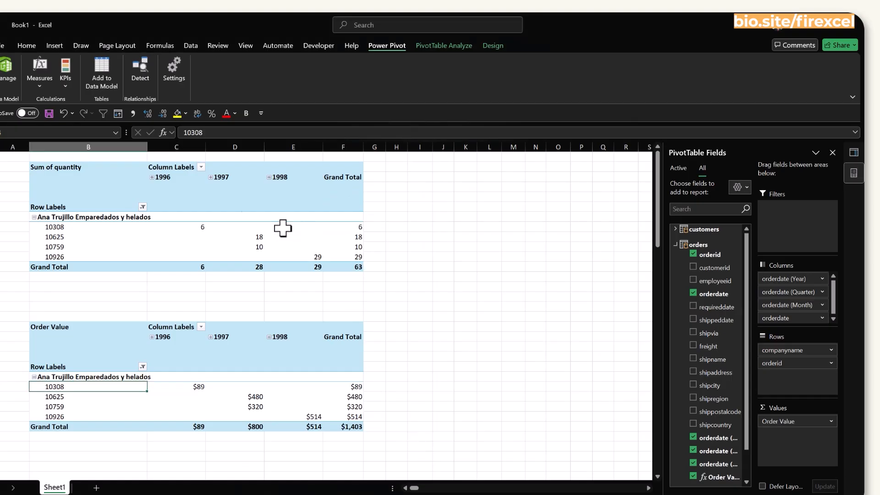
click(26, 45)
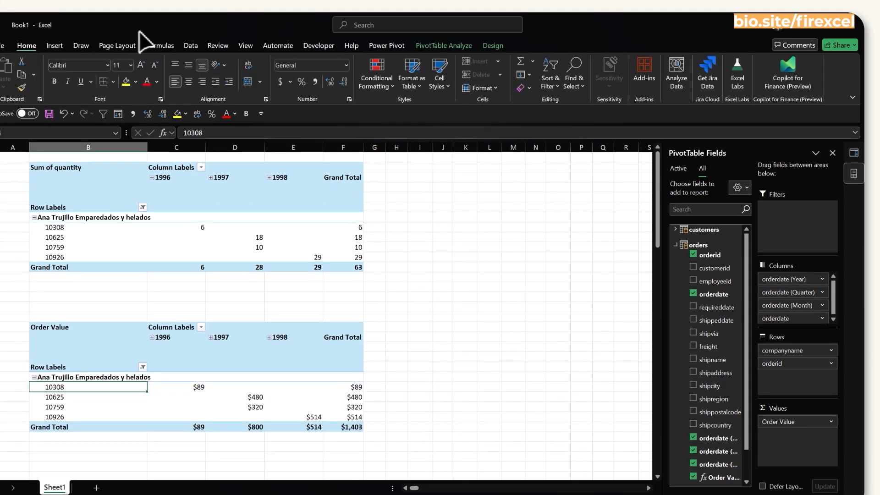
click(191, 45)
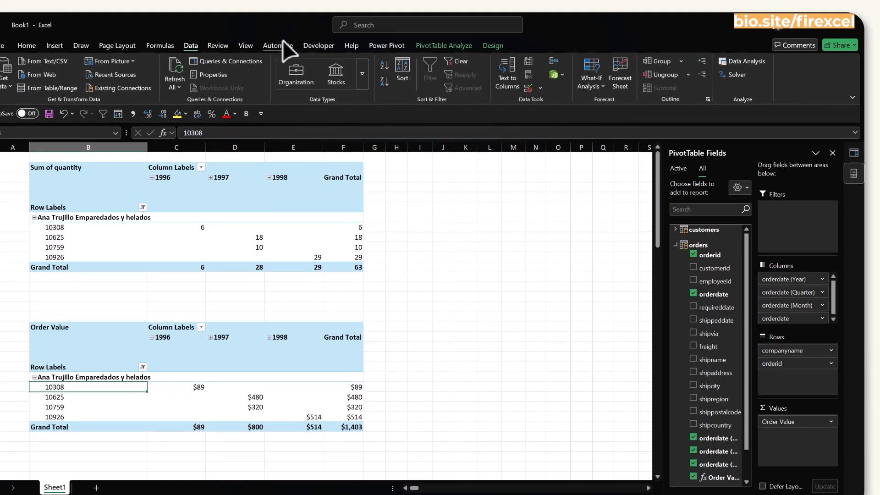
click(229, 61)
double_click(709, 249)
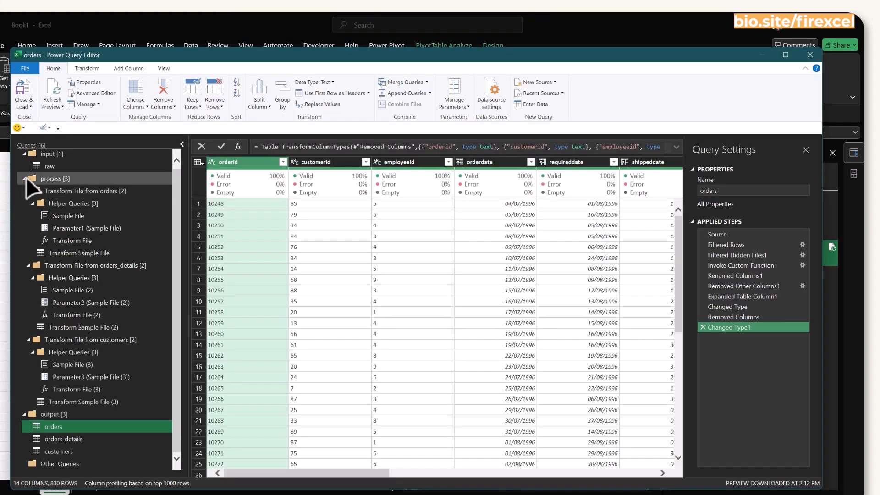
click(24, 179)
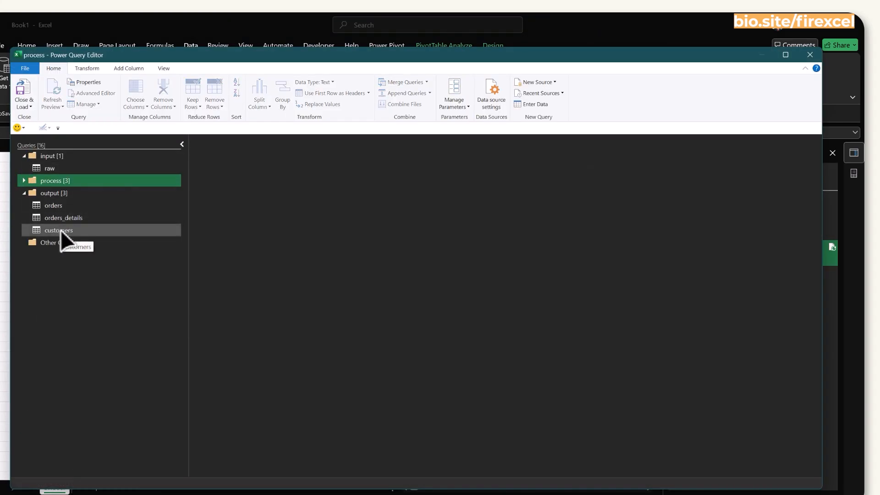
Select all queries from raw through customers, including the process group, in Excel's Power Query Editor and copy them.
click(47, 167)
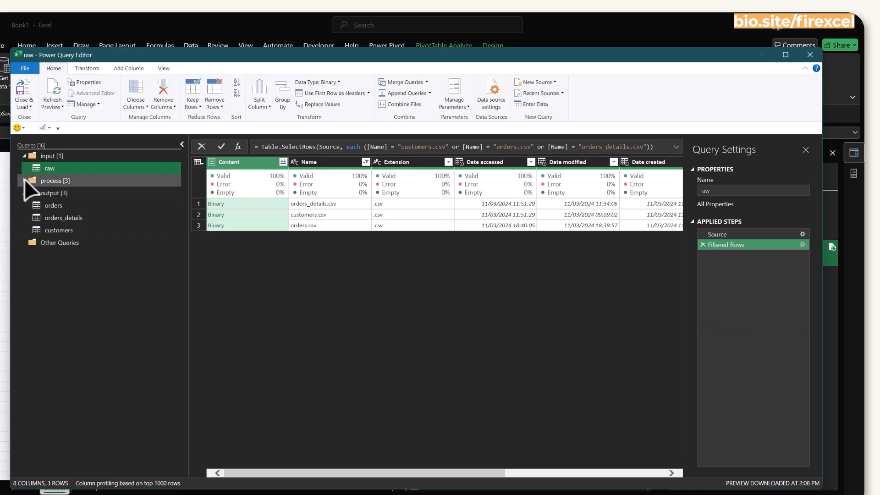
click(24, 179)
shift+click(67, 229)
right_click(67, 230)
click(97, 246)
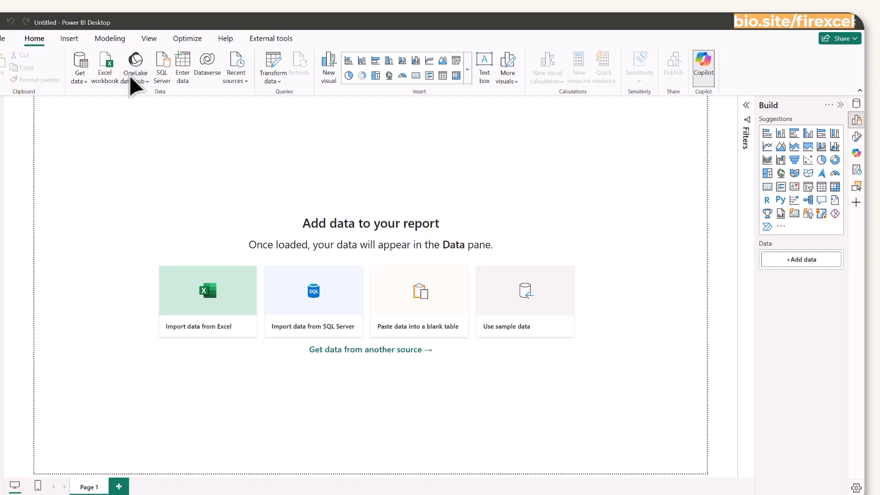
Switch to Power BI Desktop, paste the copied queries into its Power Query Editor, and collapse the process and Other Queries groups.
click(273, 57)
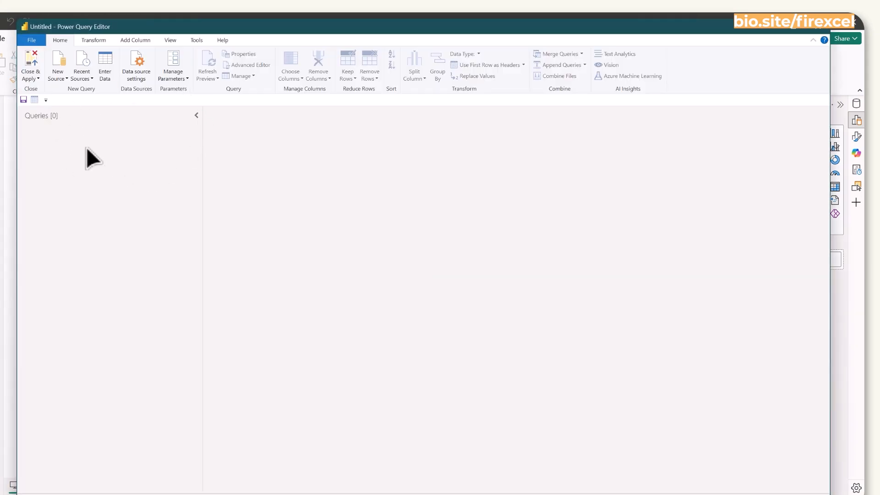
right_click(87, 147)
click(113, 154)
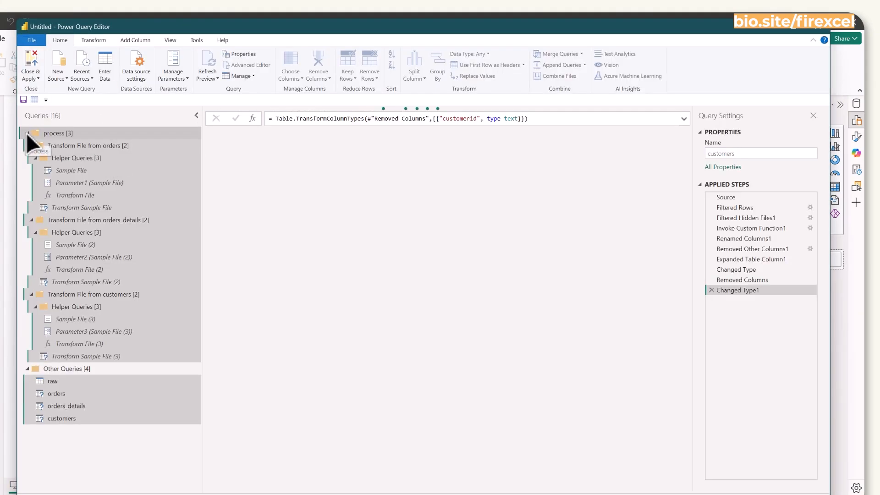
click(27, 133)
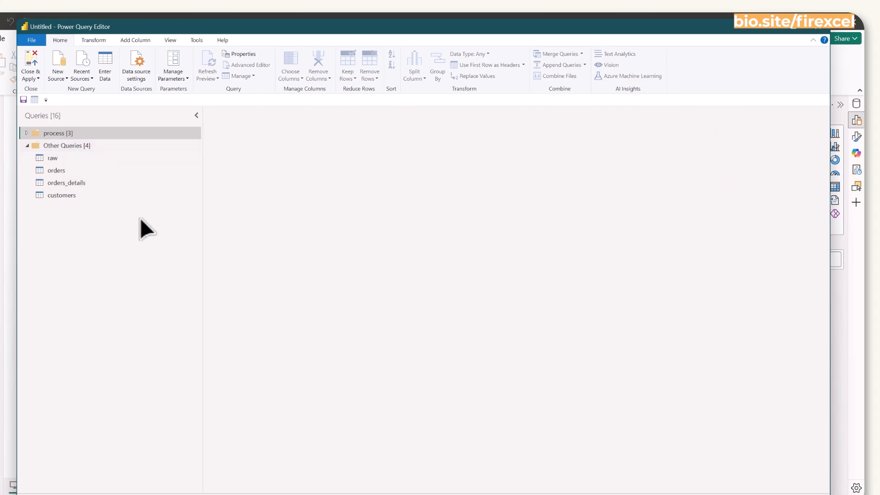
click(27, 145)
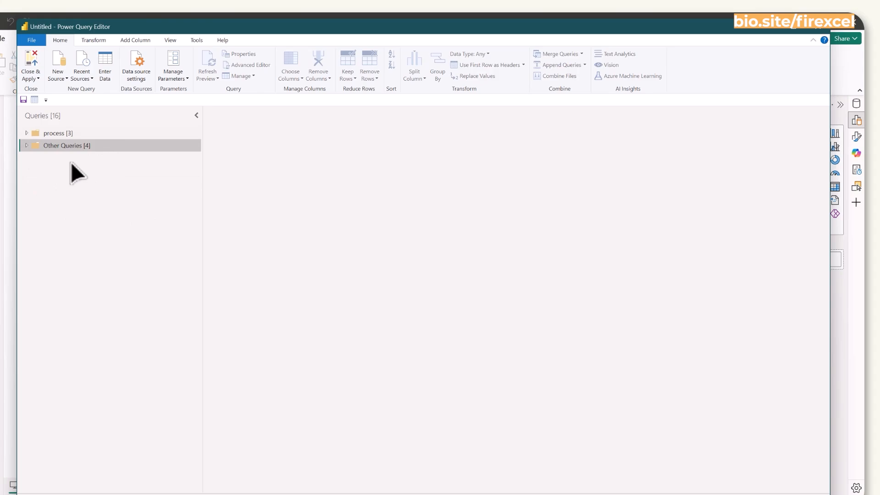
Place the raw query in the input group and the orders, orders_details and customers queries in the output group.
right_click(49, 156)
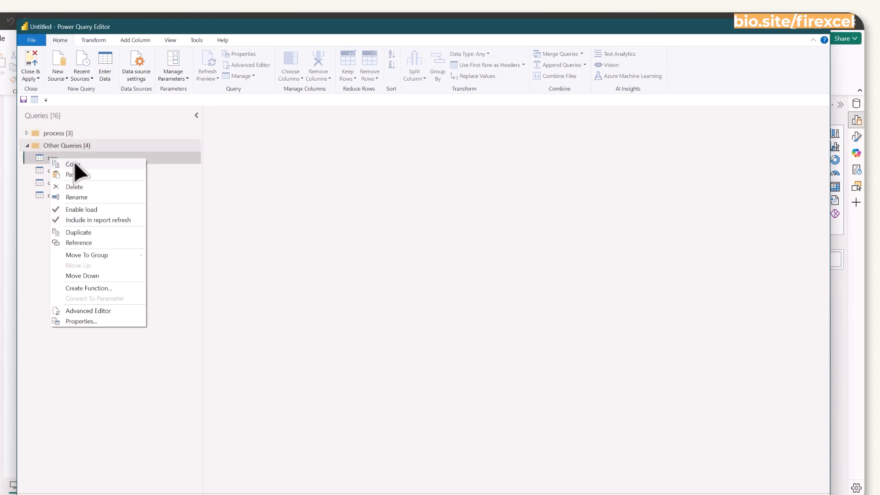
mouse_move(117, 255)
click(171, 255)
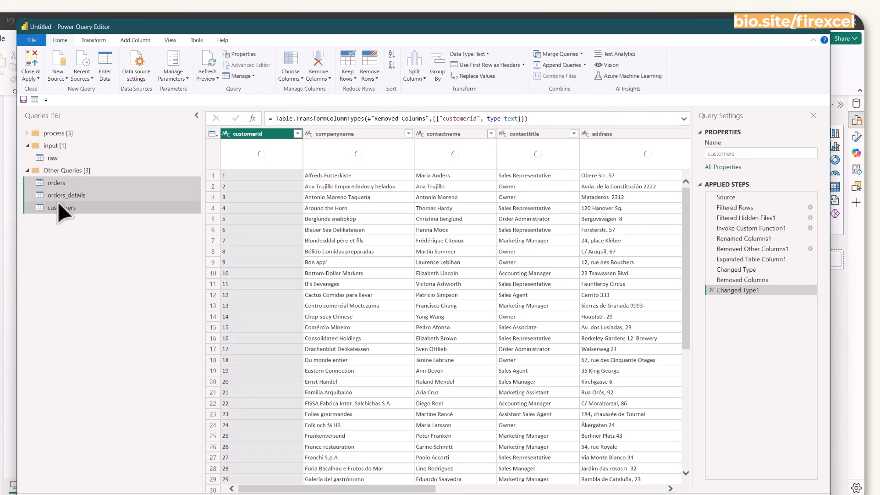
right_click(58, 205)
mouse_move(122, 240)
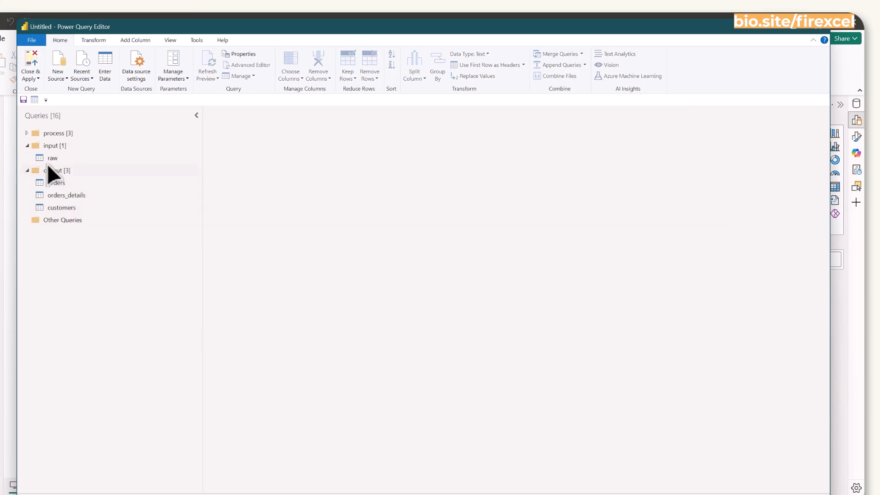
Collapse the input and output groups and move the input group above process.
click(26, 146)
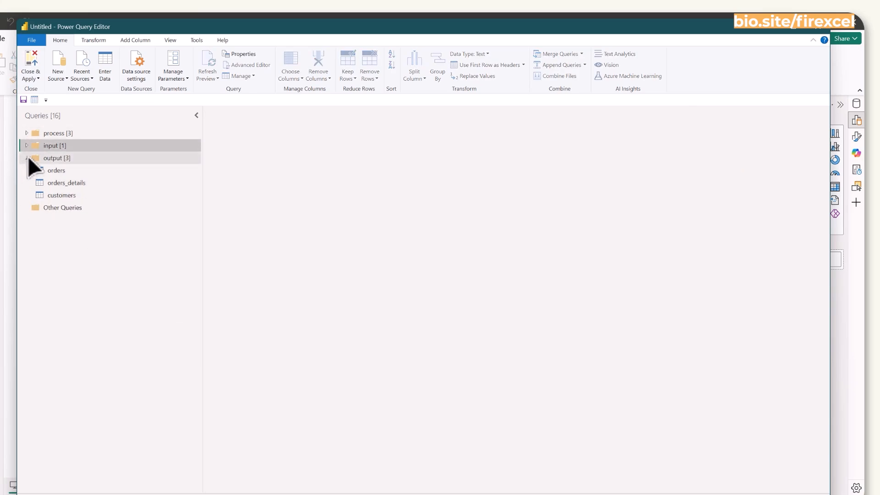
click(27, 157)
drag(51, 145, 60, 125)
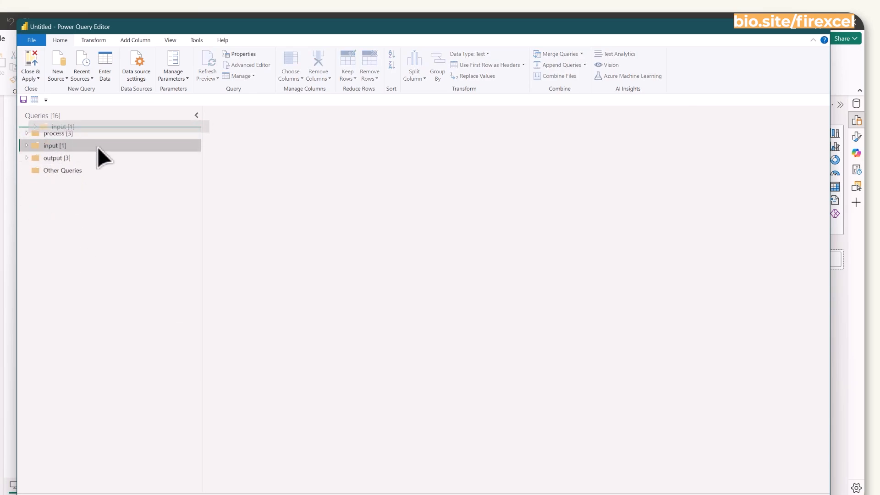
Examine the orders query, the input and process groups, and the load setting of the Transform Sample File query for orders.
click(27, 157)
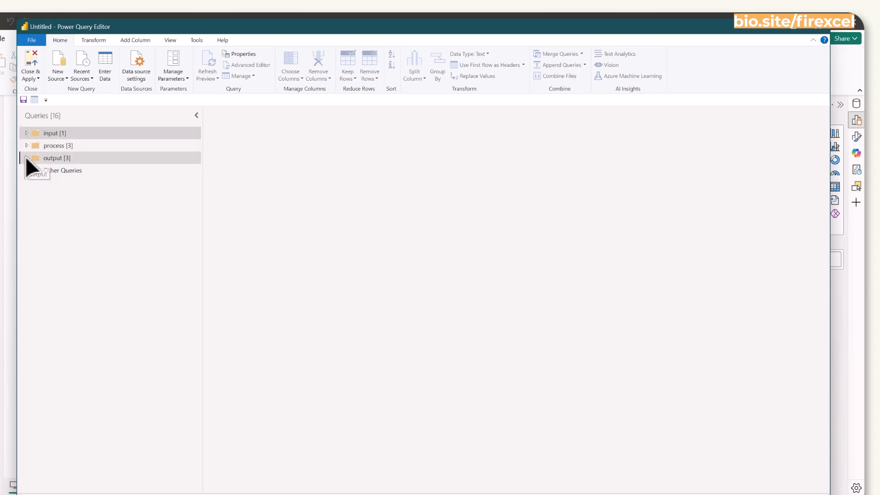
click(64, 171)
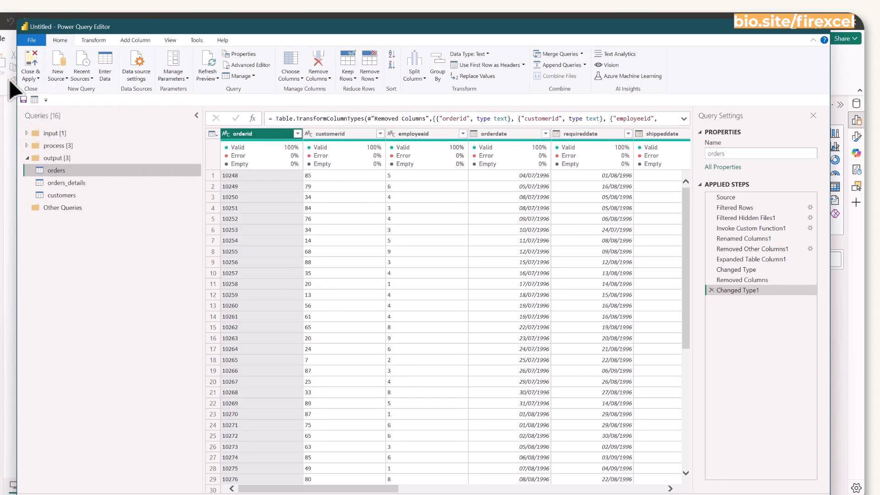
click(26, 133)
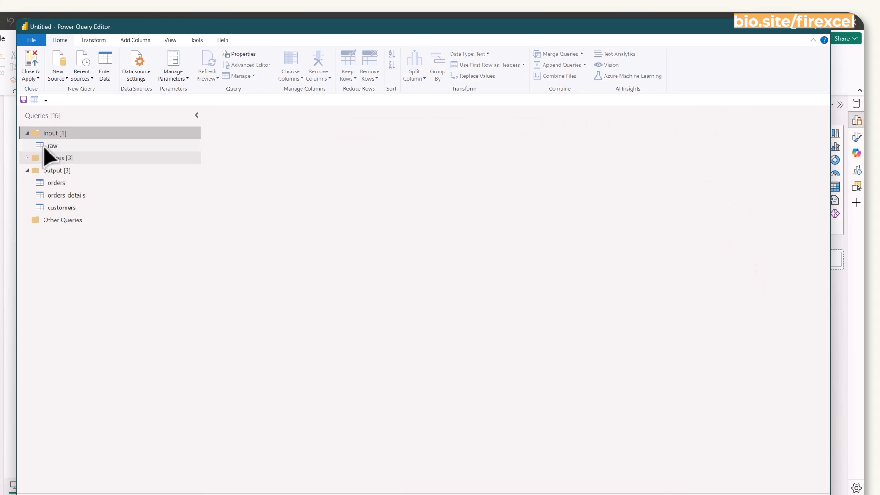
click(26, 158)
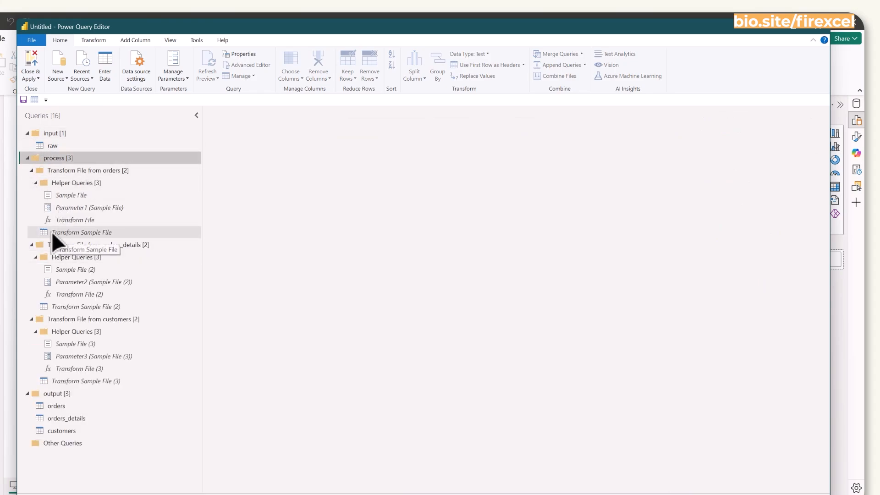
click(73, 233)
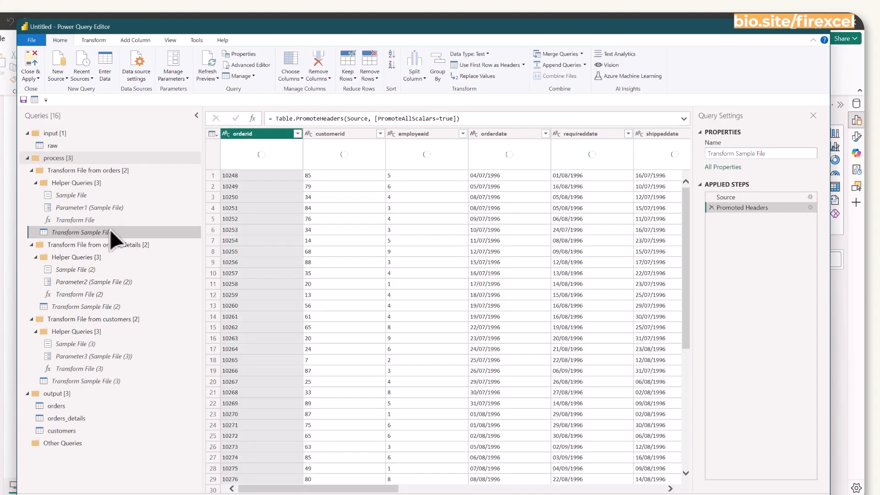
right_click(83, 232)
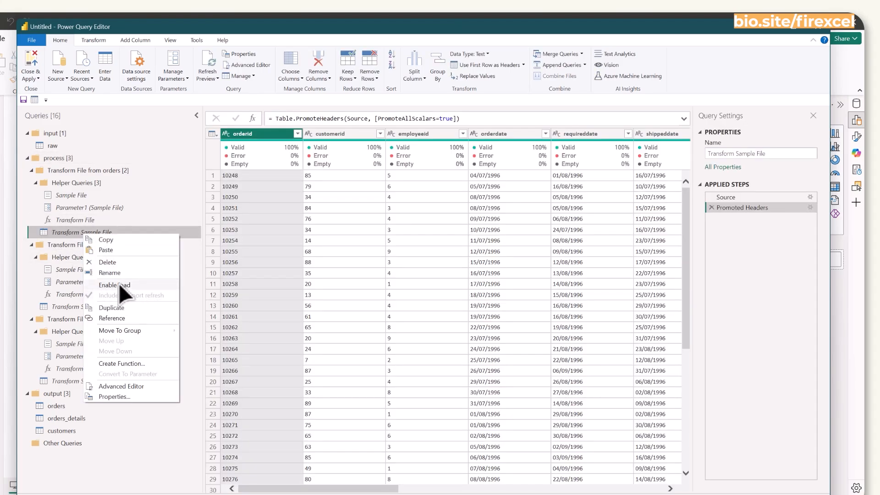
click(32, 169)
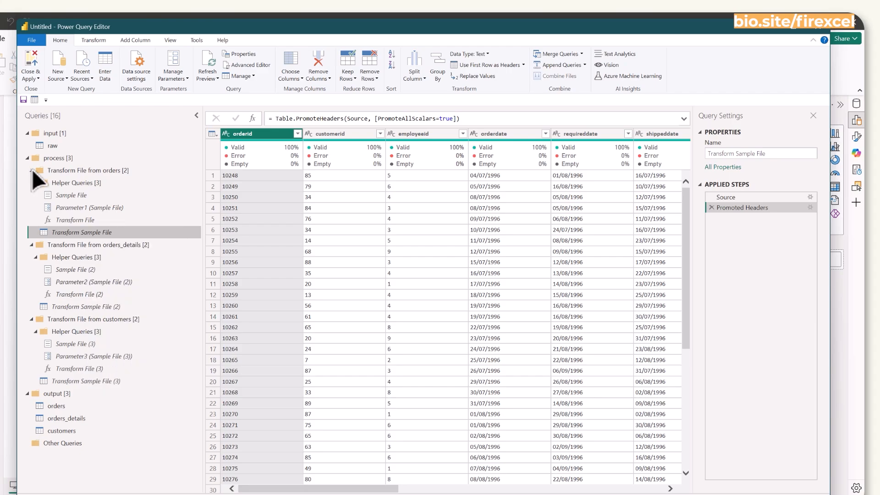
click(32, 169)
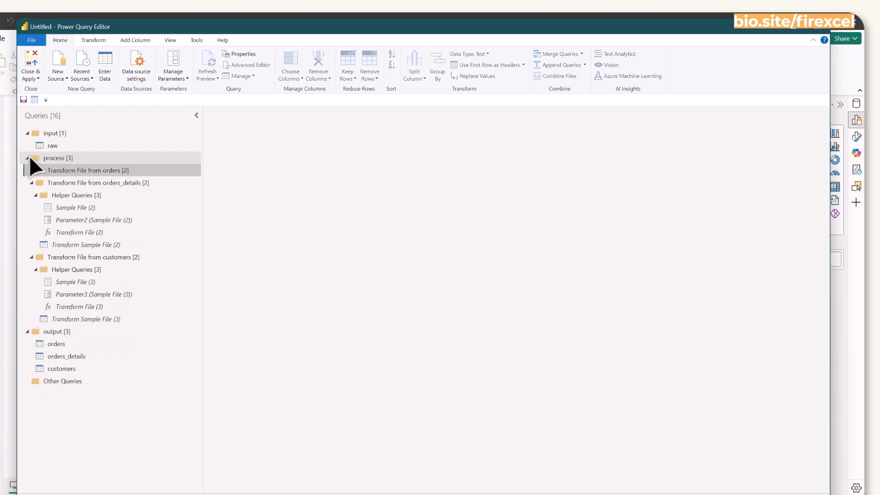
Disable loading of the raw query and collapse the input and process groups.
right_click(54, 147)
click(96, 202)
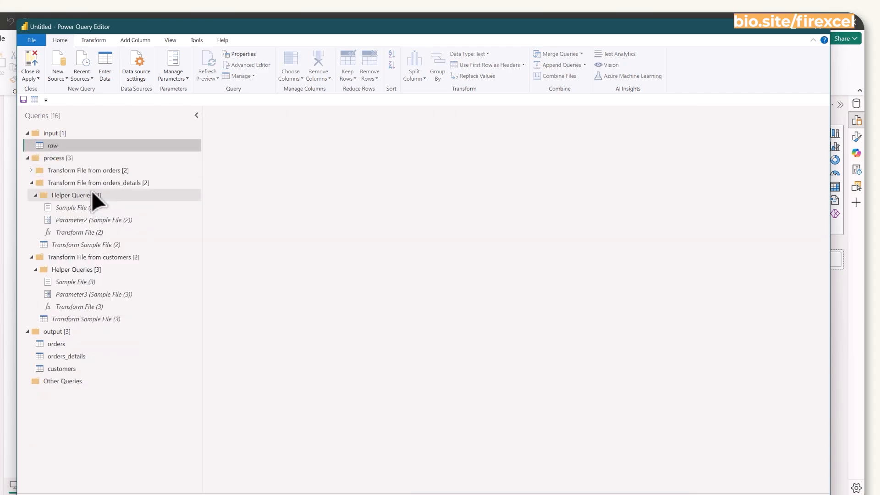
click(26, 133)
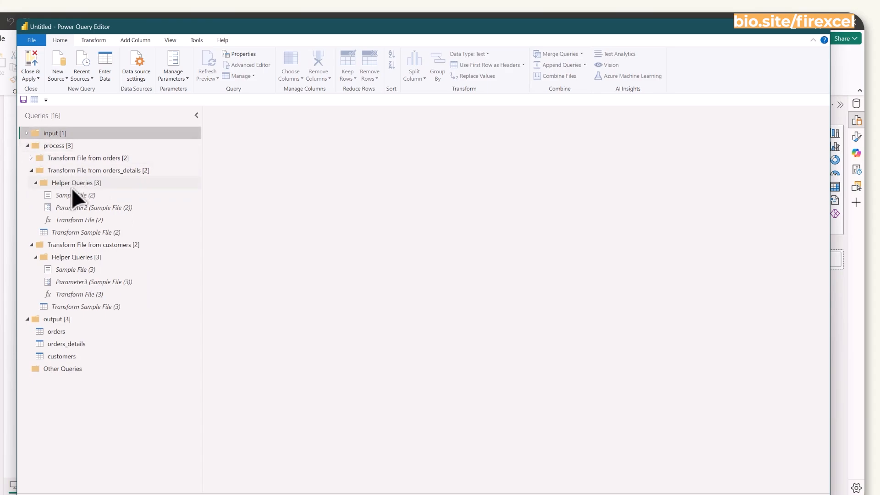
click(27, 146)
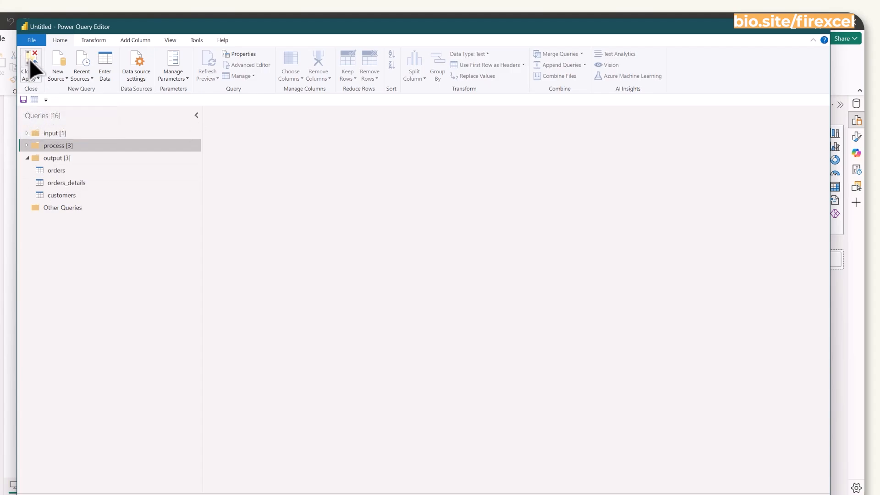
Close the Power Query Editor and apply the queries, loading customers, orders and orders_details into the report.
click(30, 77)
click(52, 88)
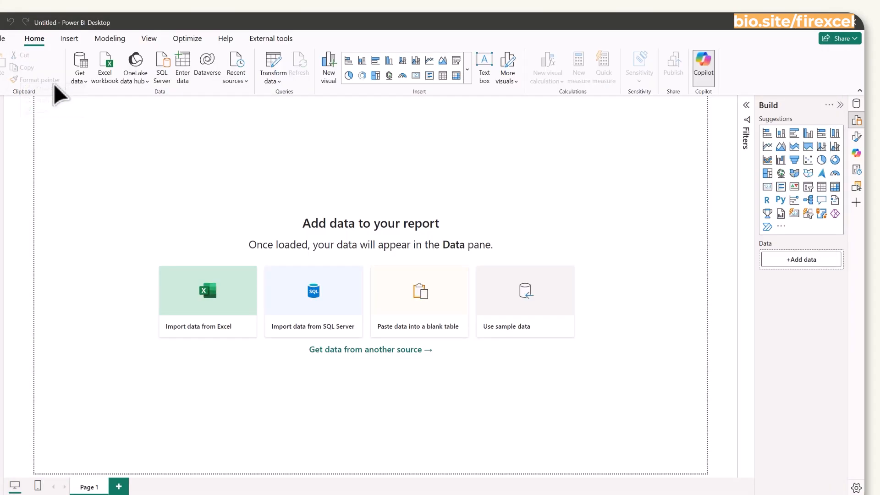
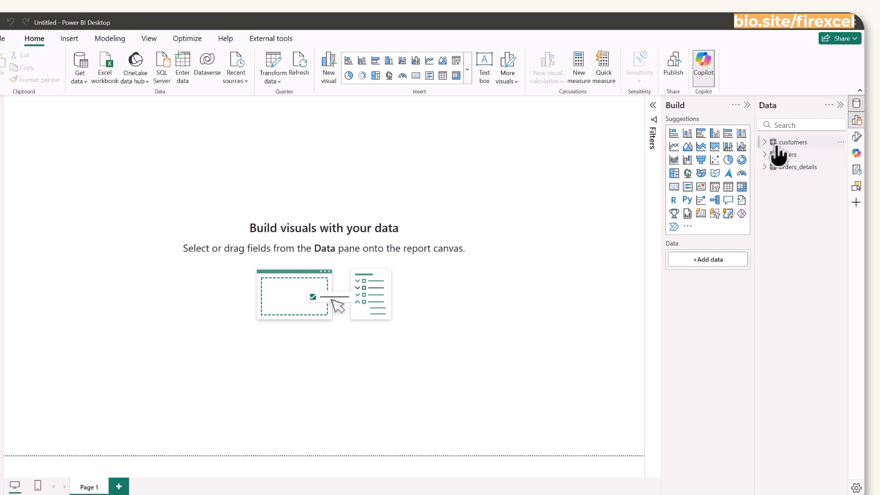
mouse_move(776, 171)
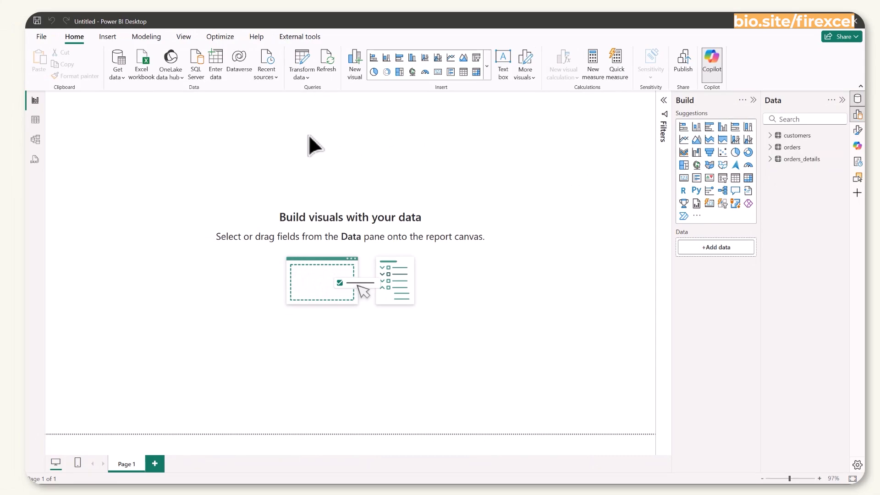
Open the model diagram and delete the relationships between orders_details and orders and between orders and customers.
click(34, 140)
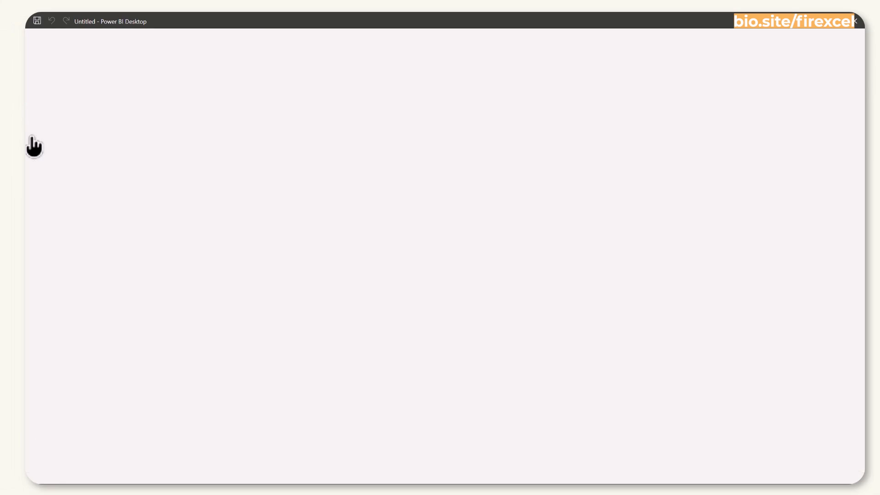
mouse_move(124, 159)
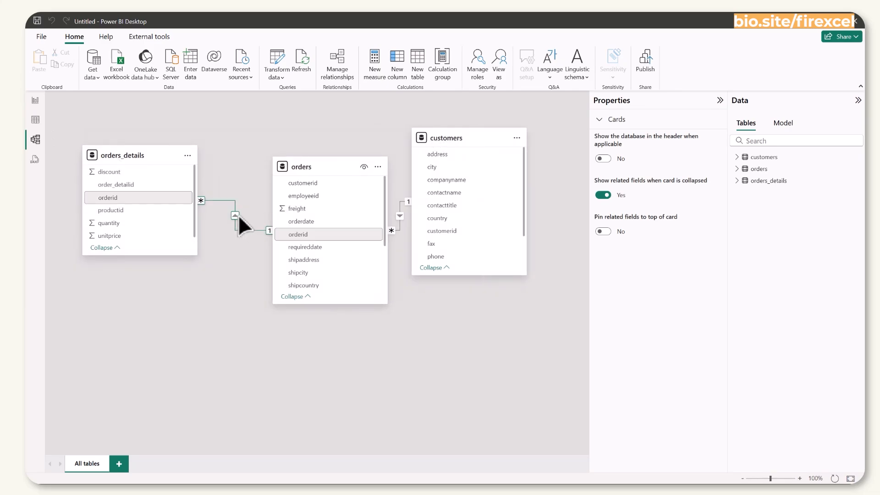
click(237, 215)
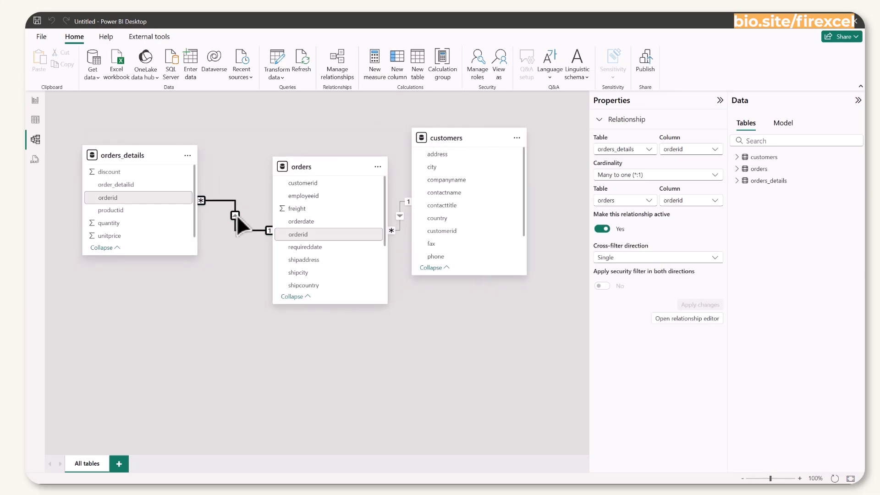
right_click(237, 215)
click(259, 222)
click(502, 284)
key(Delete)
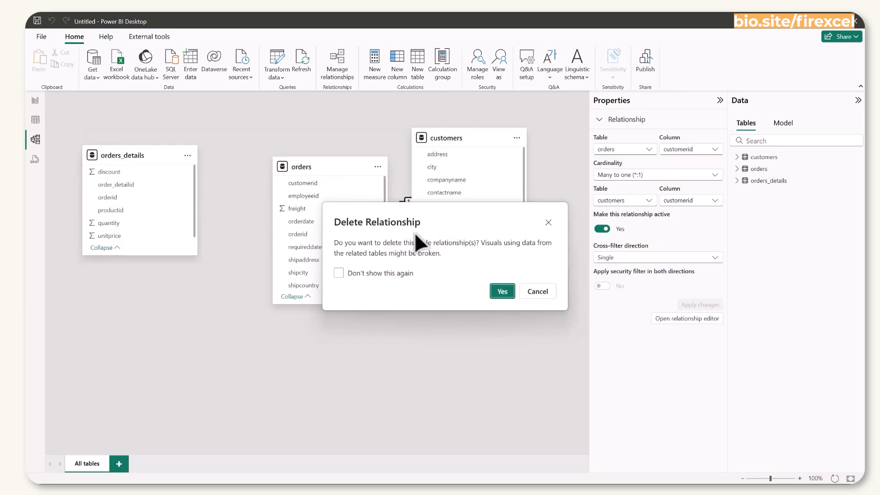
click(502, 290)
Space out the orders and customers tables and relate customers to orders on customerid as an active one-to-many relationship with single cross-filtering.
mouse_move(335, 161)
mouse_down()
mouse_move(340, 200)
mouse_move(345, 158)
mouse_up()
drag(444, 146, 484, 146)
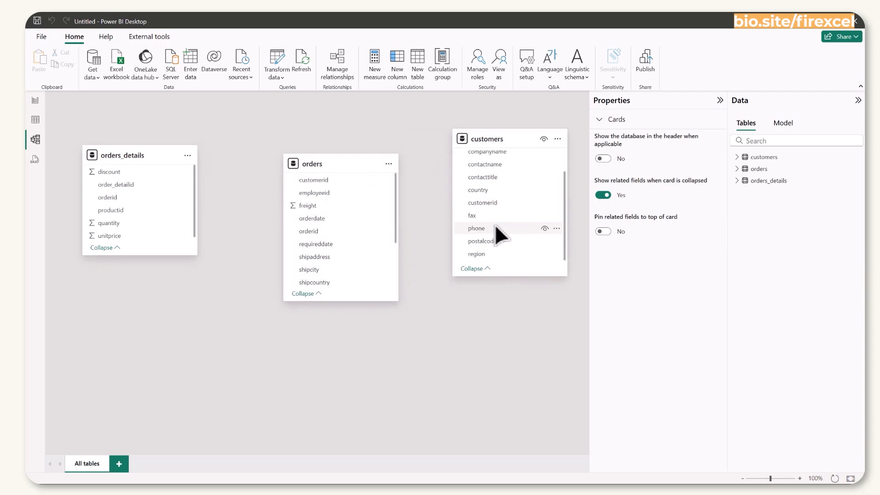
scroll(504, 193, down, 1)
drag(506, 200, 344, 183)
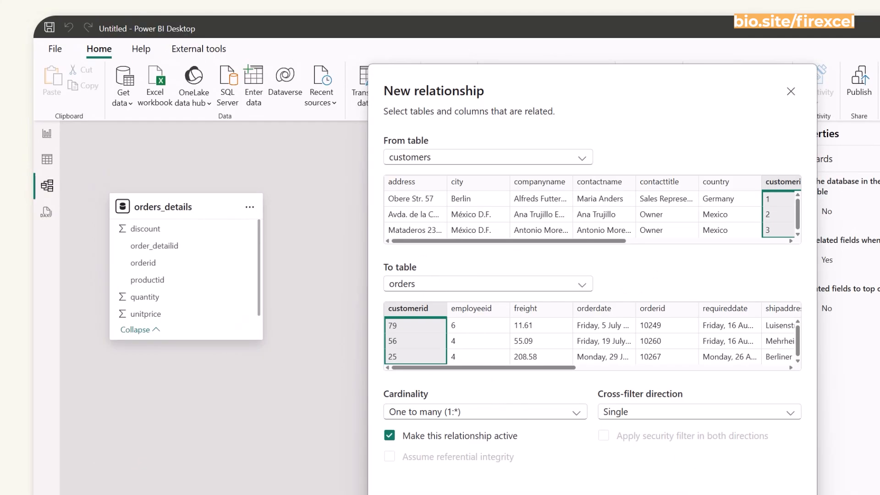
click(718, 493)
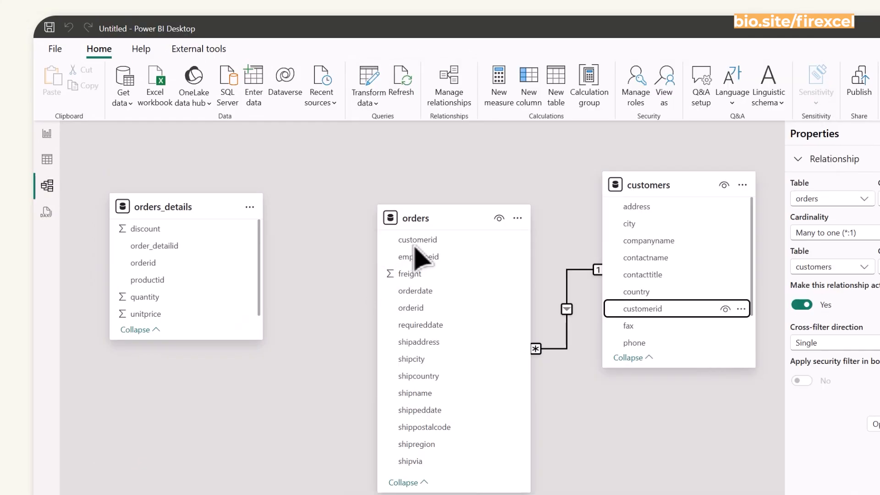
Create a relationship between the orders and orders_details tables on orderid.
click(415, 309)
drag(416, 310, 171, 263)
key(Return)
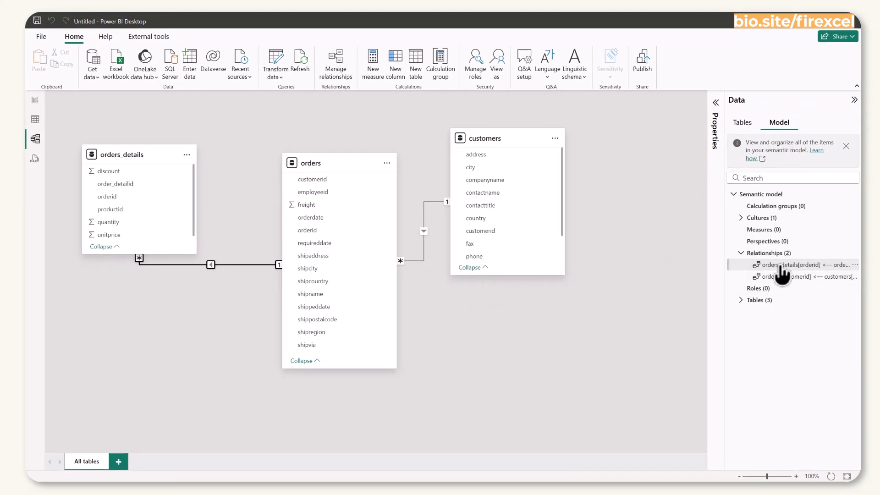
Inspect the orders_details–orders relationship in the semantic model tree and expand its list of tables.
click(785, 268)
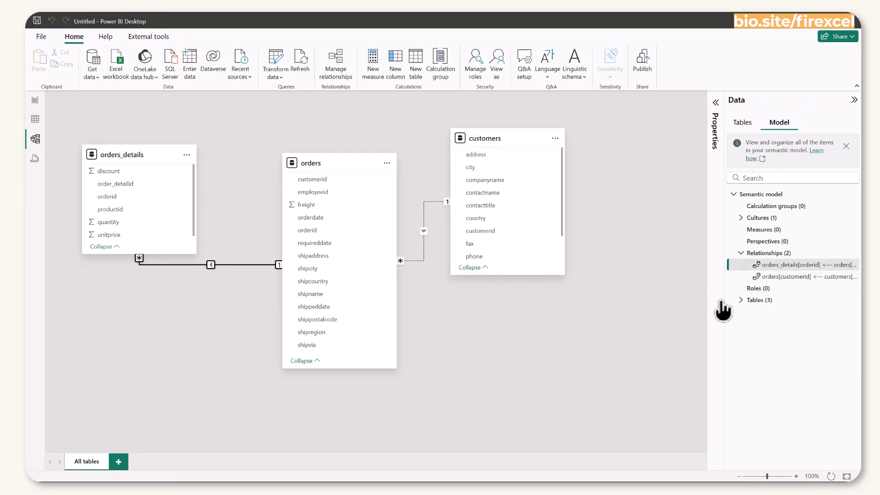
click(741, 300)
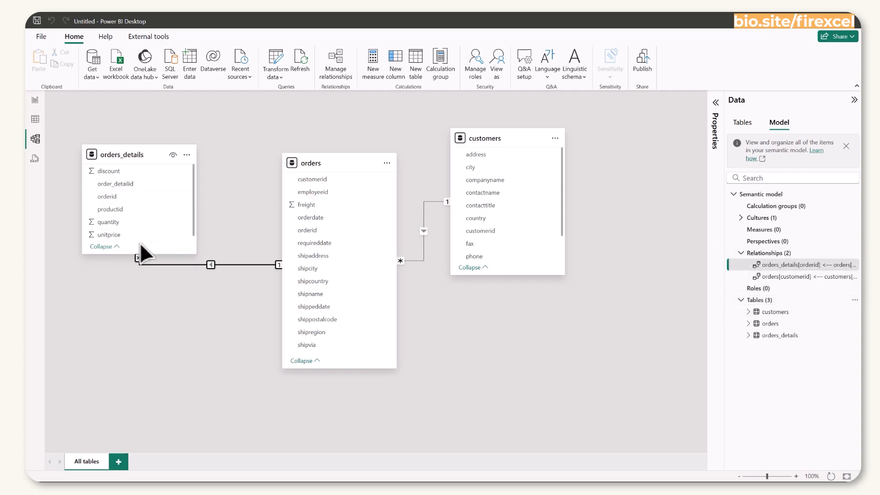
Enlarge the orders_details table in the model diagram and format the orders table's orderdate column as 14/03/2001 (dd/mm/yyyy).
drag(141, 254, 145, 319)
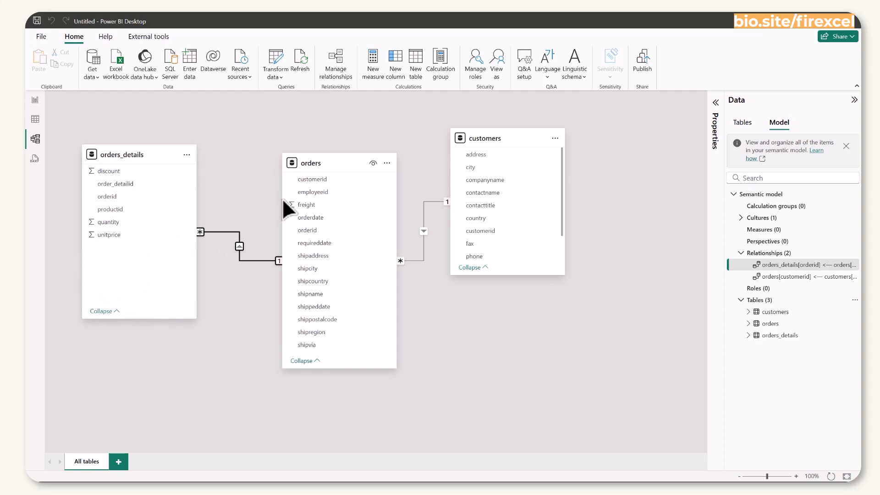
click(36, 119)
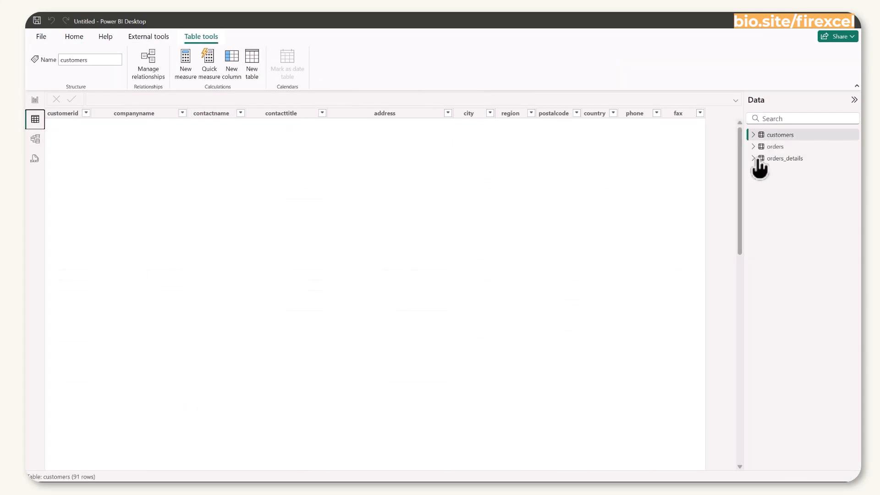
click(779, 147)
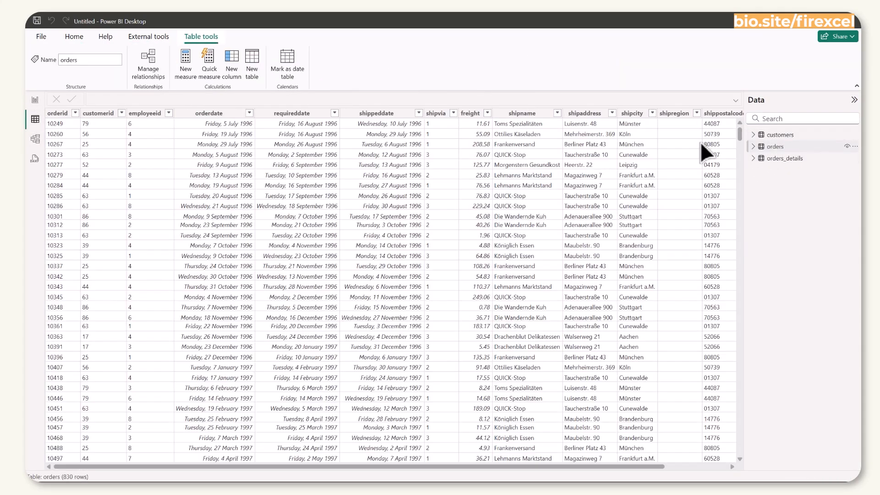
click(217, 111)
click(232, 59)
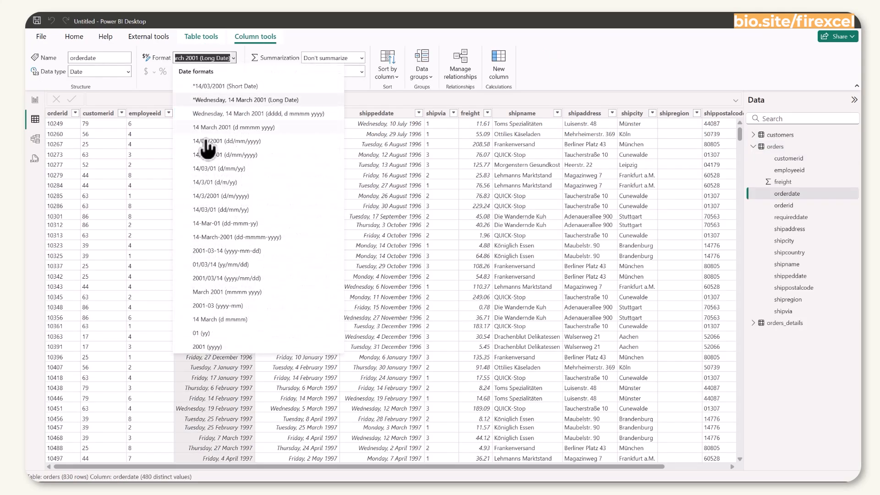
click(247, 142)
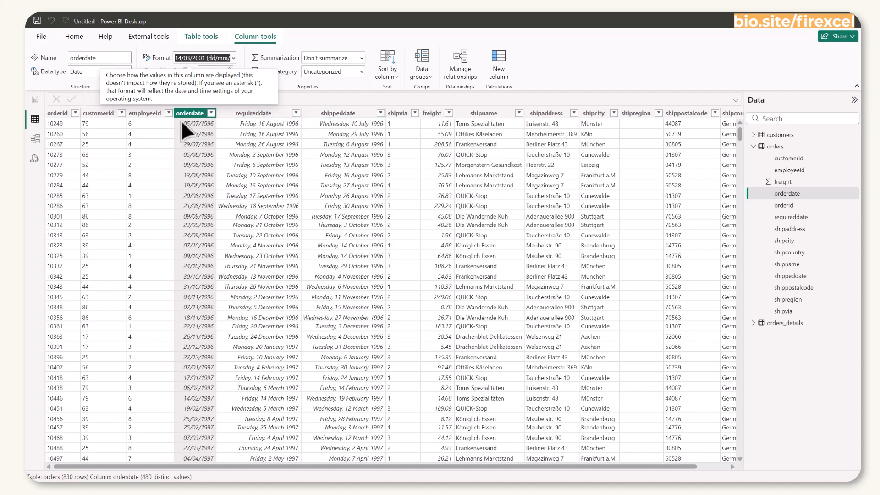
click(286, 97)
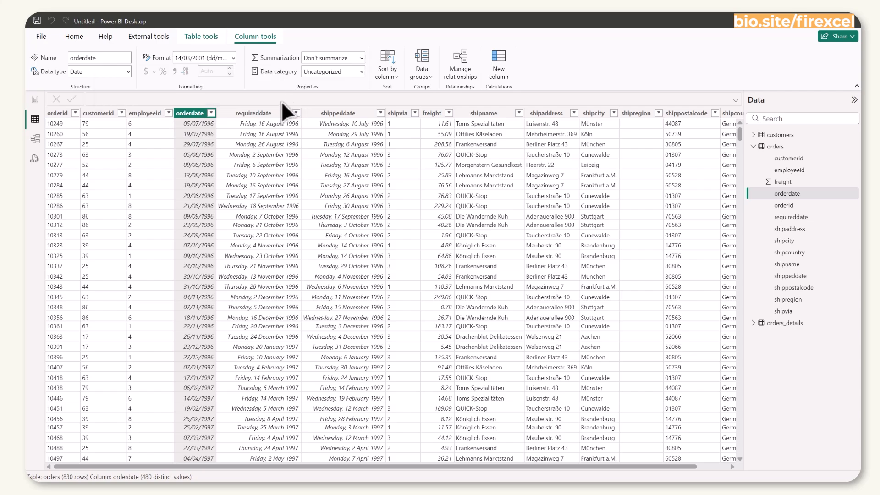
Build a matrix on the report page with the customers' companyname as rows and the orders' orderdate as columns.
click(33, 99)
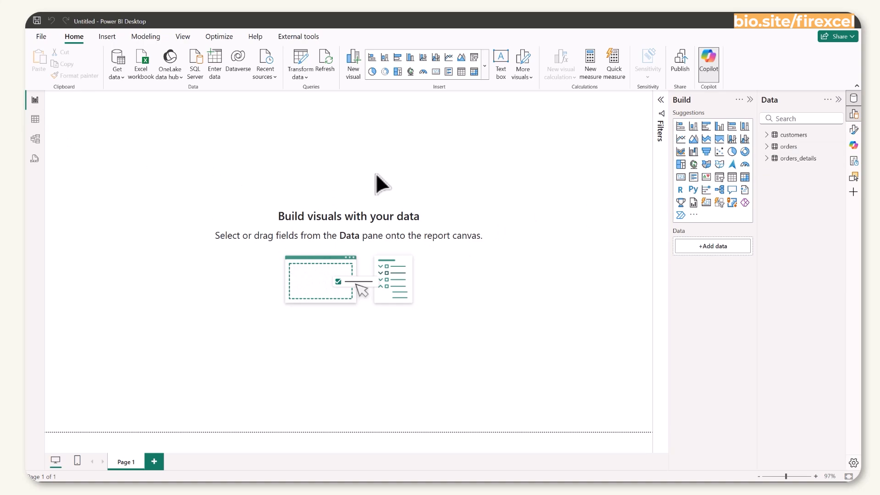
click(765, 134)
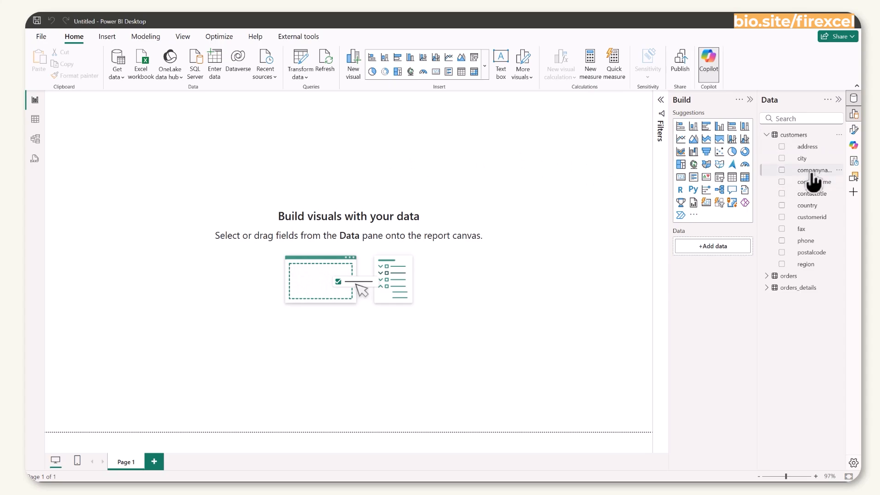
click(784, 171)
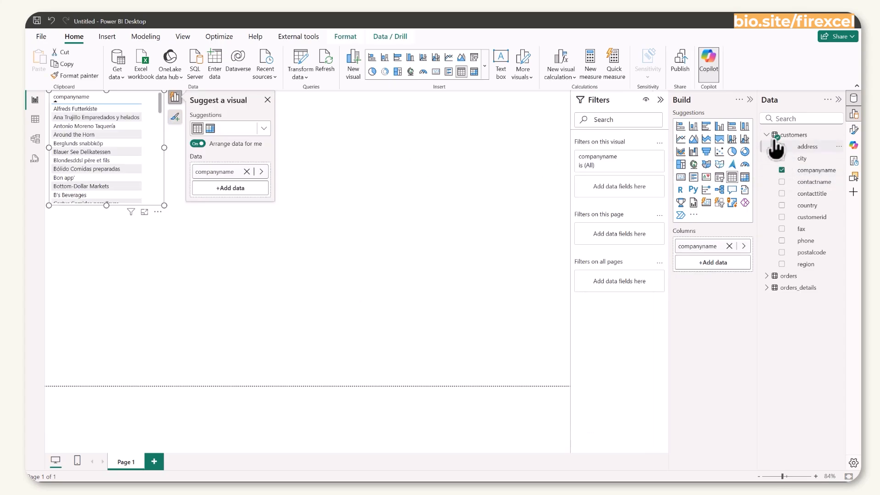
click(767, 134)
click(766, 146)
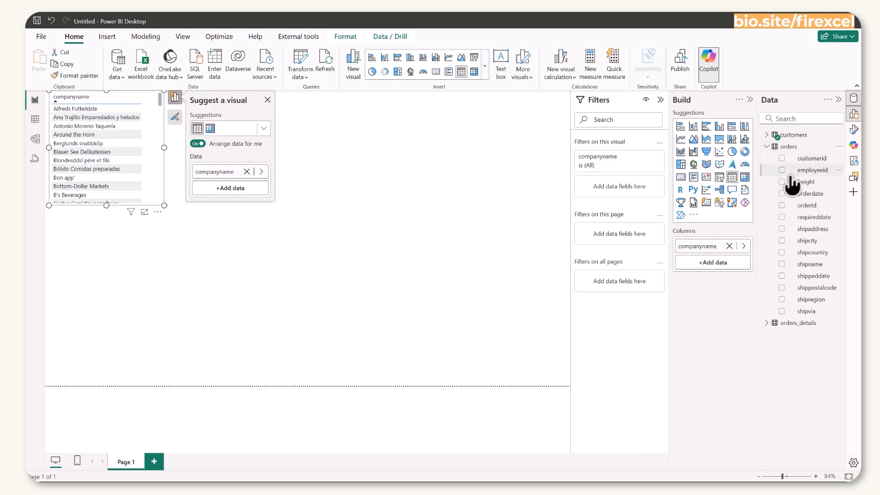
click(745, 178)
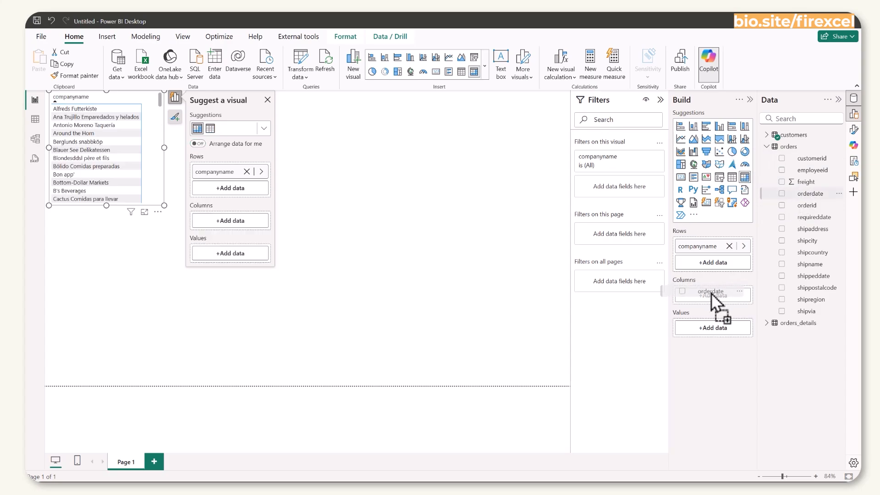
drag(810, 194, 713, 302)
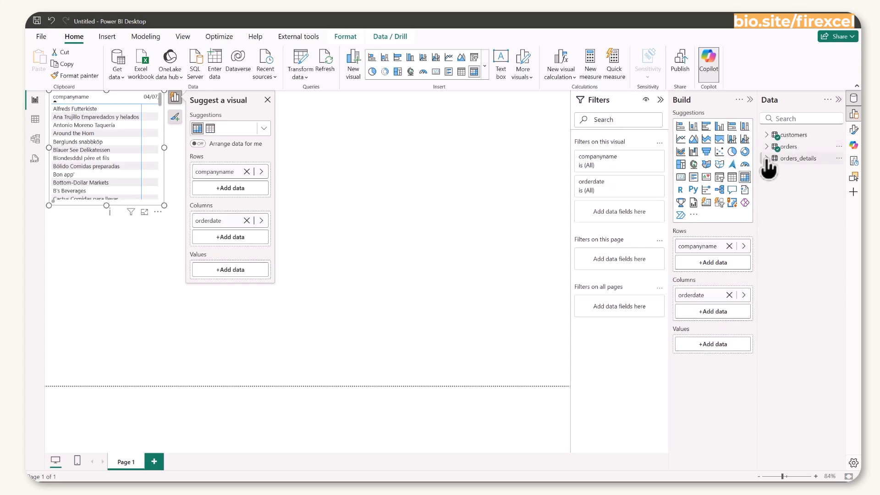
Add quantity from orders_details as the matrix values and enlarge the matrix on the report page.
click(766, 158)
drag(811, 224, 722, 349)
drag(102, 200, 498, 339)
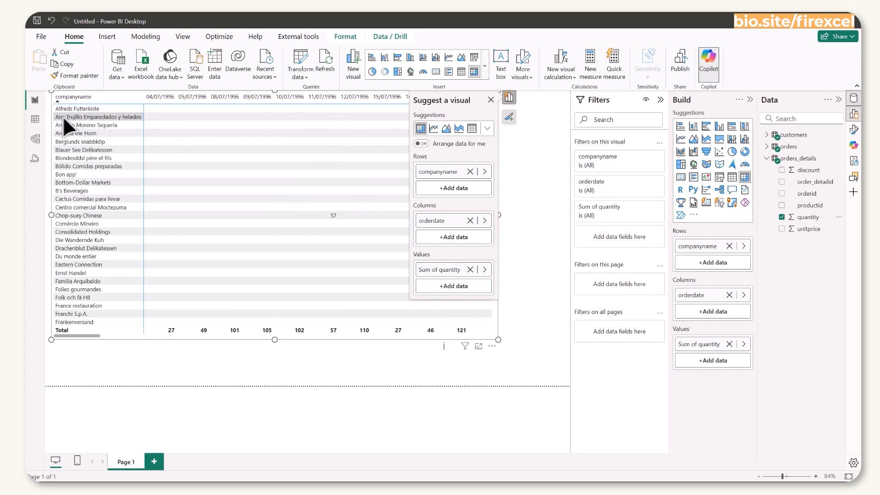
Filter the matrix by companyname to show only Ana Trujillo Emparedados y helados.
click(646, 156)
click(586, 237)
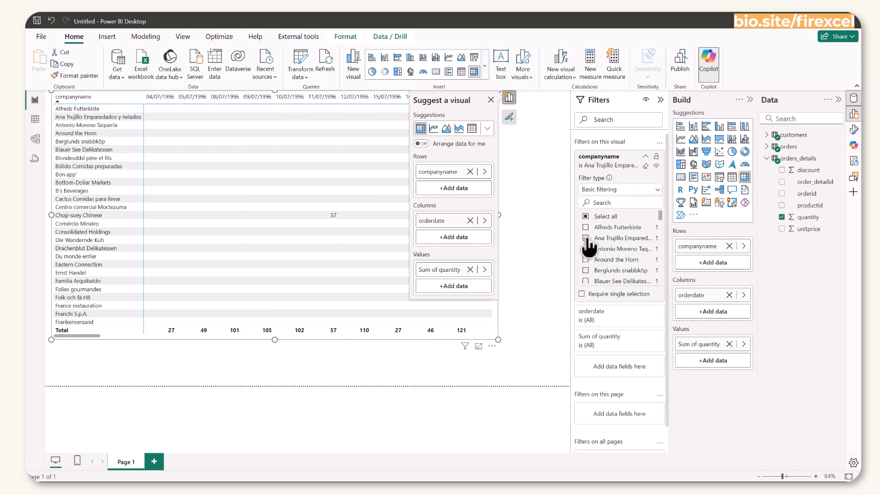
click(532, 304)
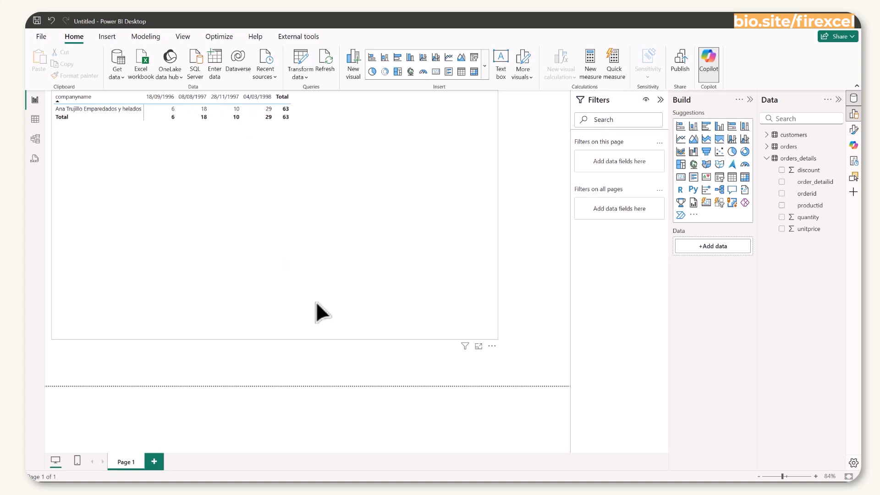
Switch to the Excel workbook and examine how the dates in the quantity PivotTable are grouped, leaving the grouping as it is.
key(alt+Tab)
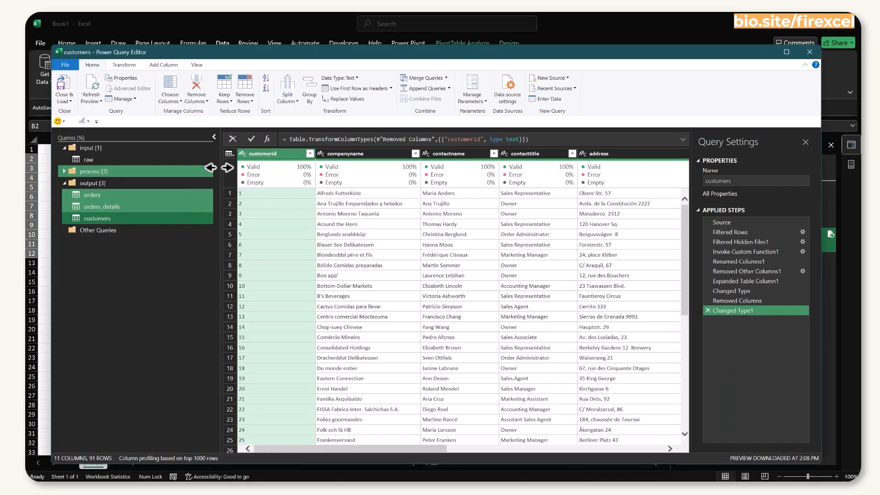
key(alt+Tab)
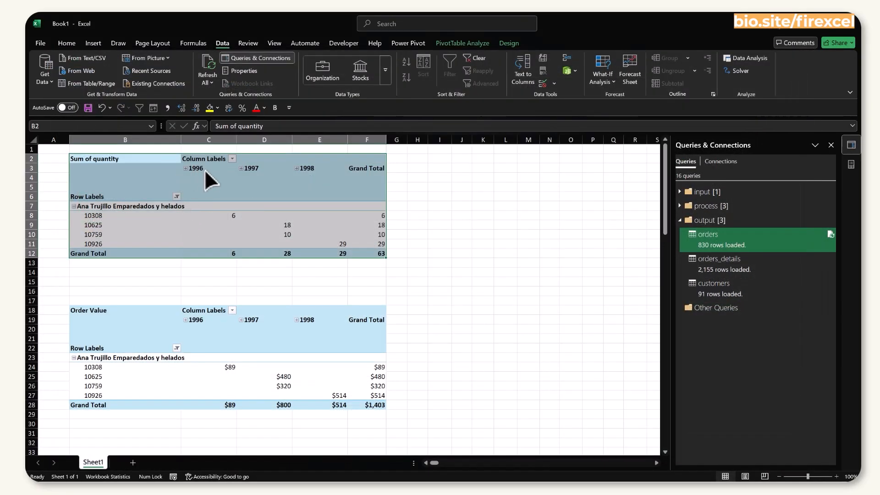
click(194, 170)
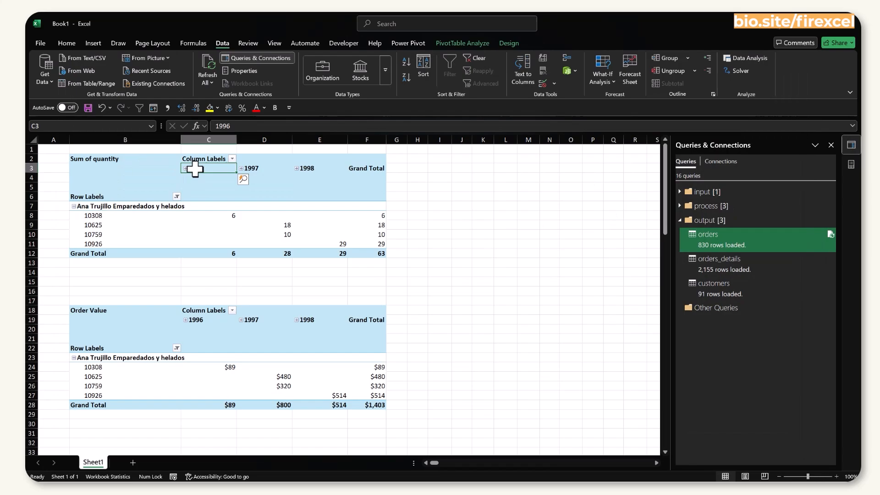
right_click(195, 170)
click(226, 324)
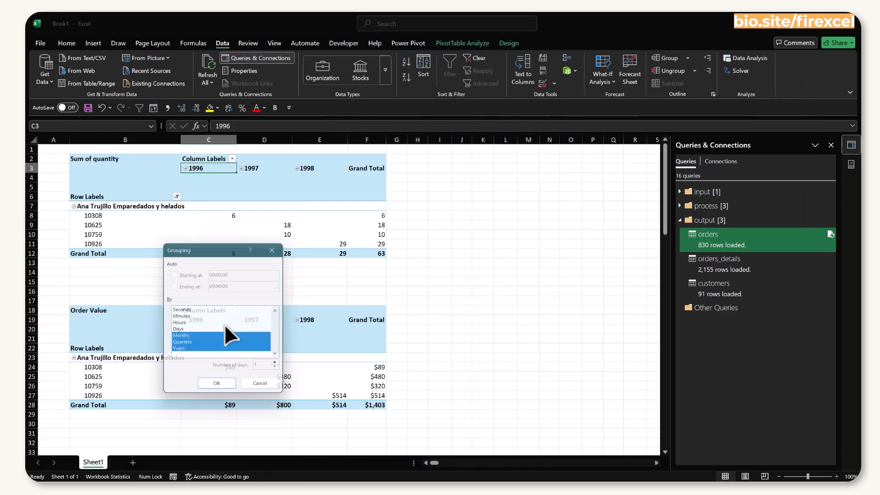
click(260, 388)
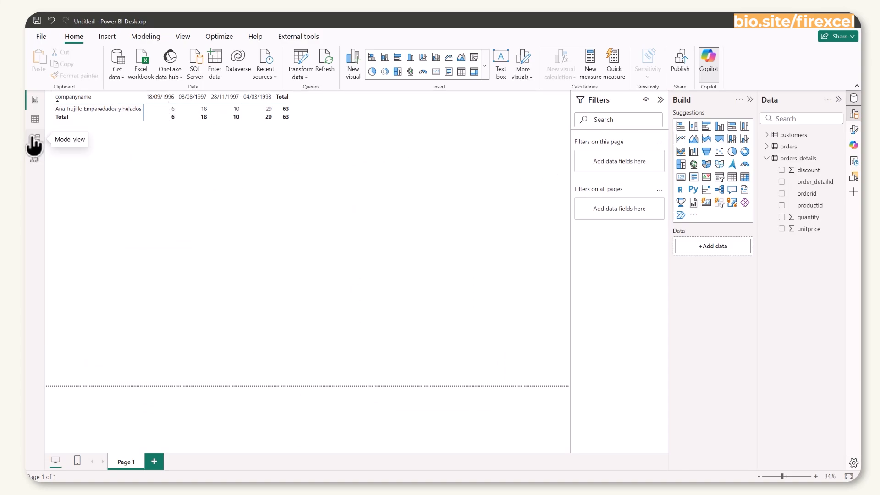
Open Power BI's Power Query Editor, collapse the process group, create a reference to the orders query and name it calendar.
click(303, 56)
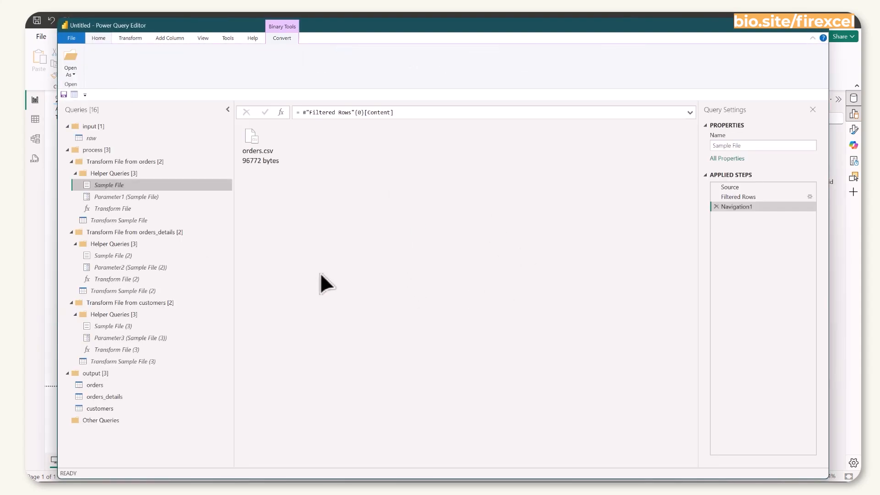
double_click(78, 150)
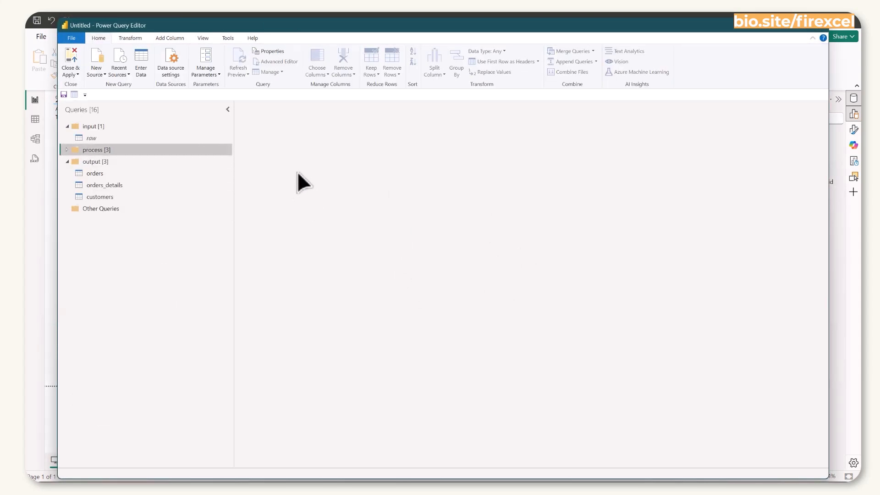
click(99, 173)
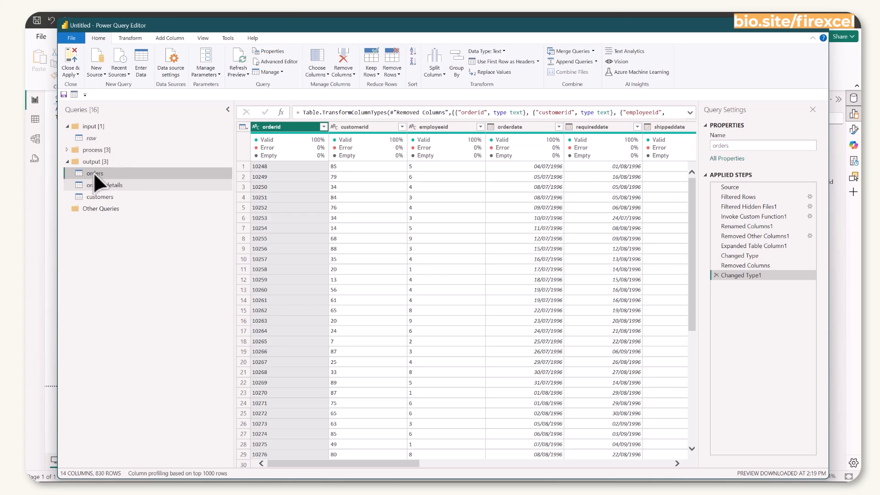
right_click(129, 175)
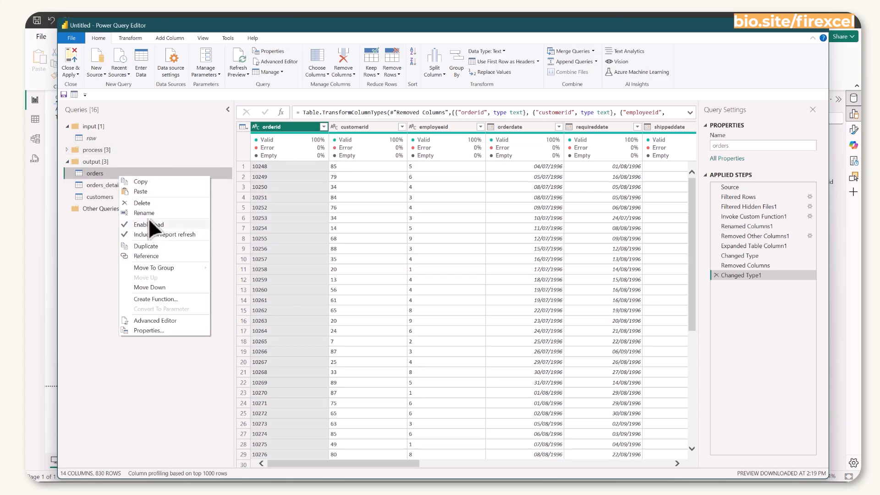
click(149, 254)
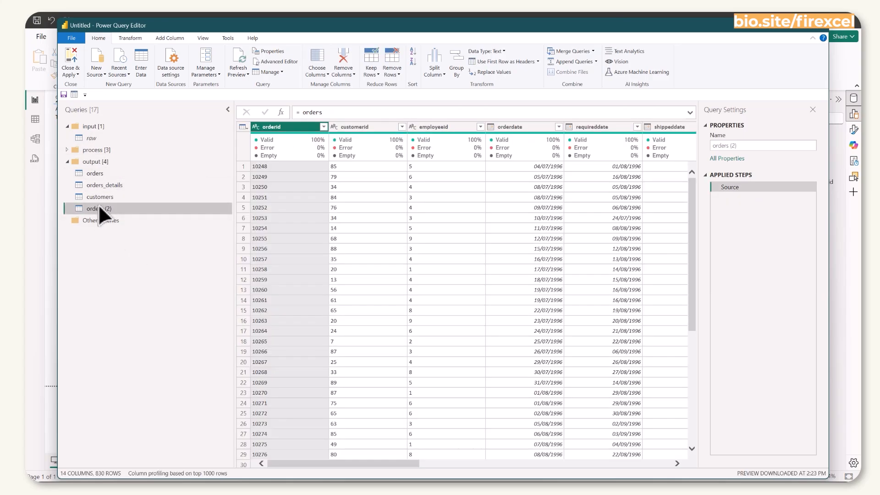
double_click(98, 207)
text(calendar)
key(Return)
Remove every column except orderdate from the calendar query.
click(526, 126)
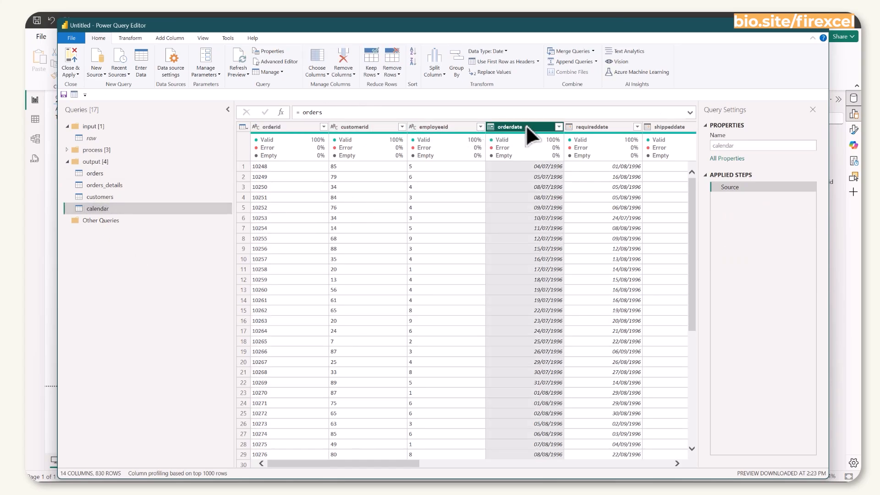
right_click(526, 125)
click(549, 154)
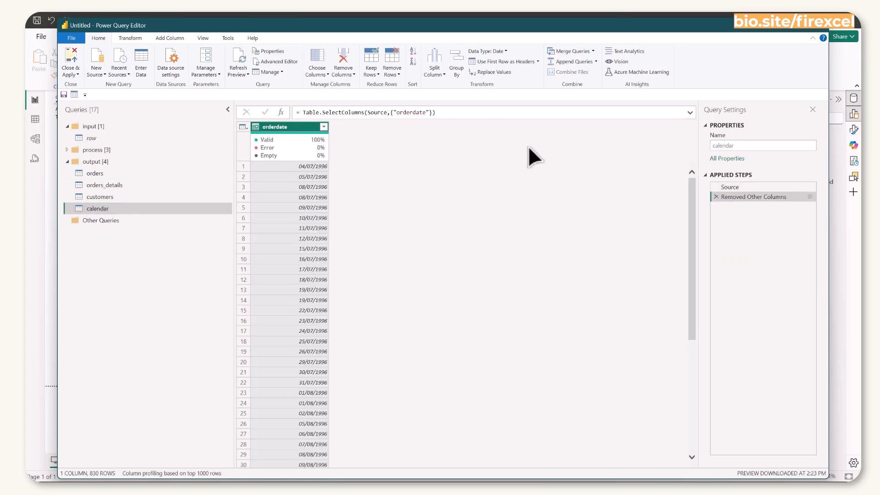
Sort the calendar query's orderdate column in ascending order and remove its duplicates.
click(324, 127)
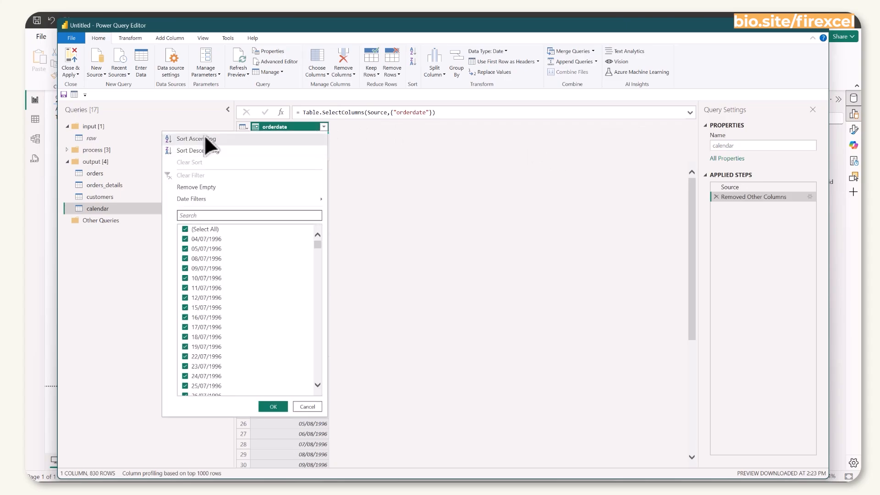
click(205, 136)
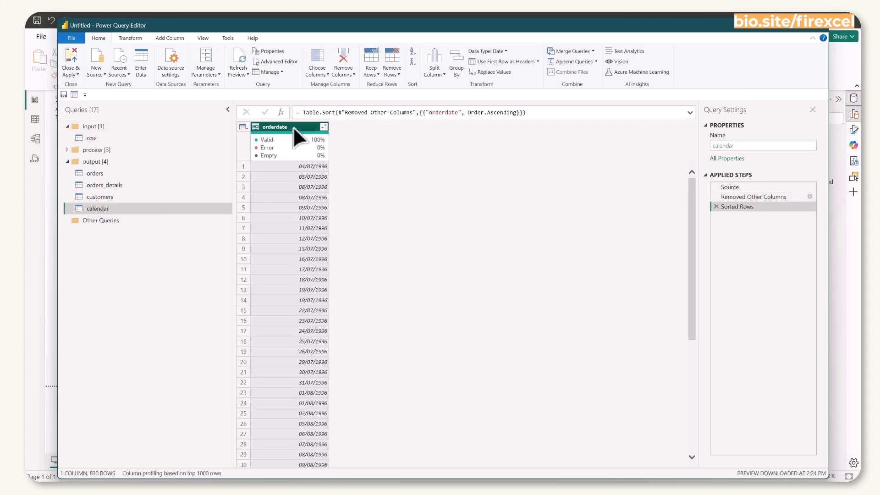
right_click(292, 127)
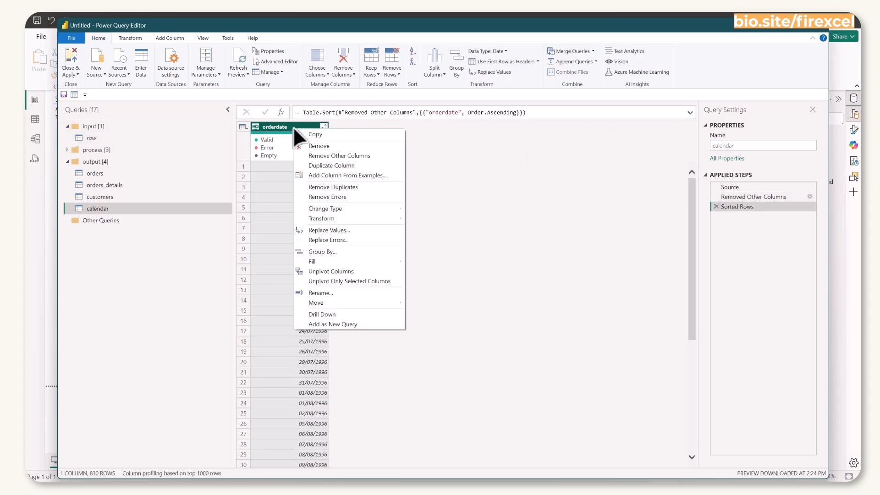
click(345, 187)
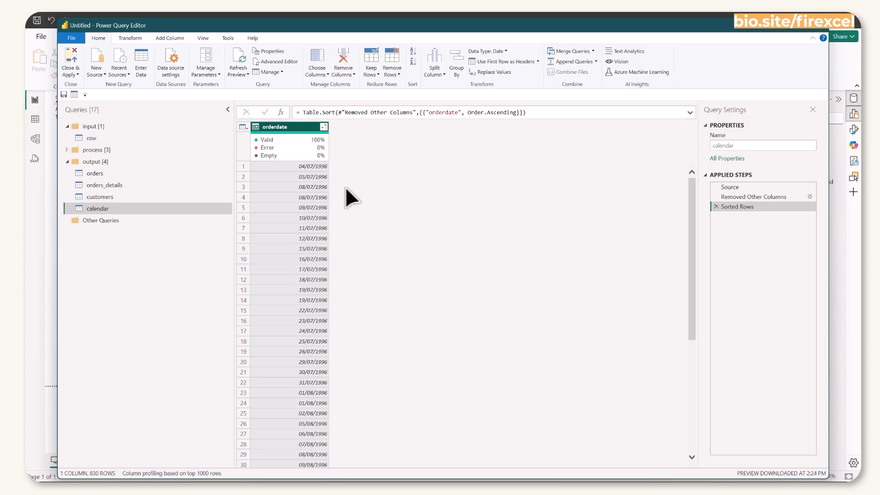
click(323, 126)
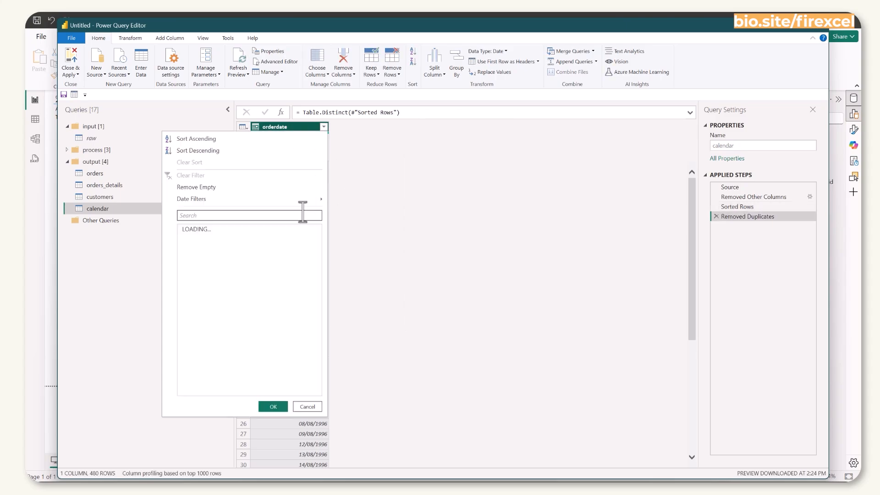
click(306, 407)
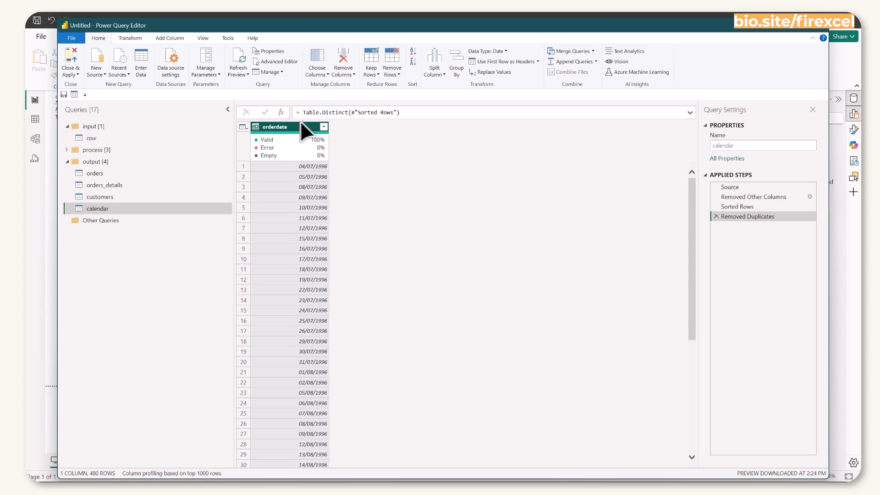
Rename the orderdate column in the calendar query to date.
double_click(279, 125)
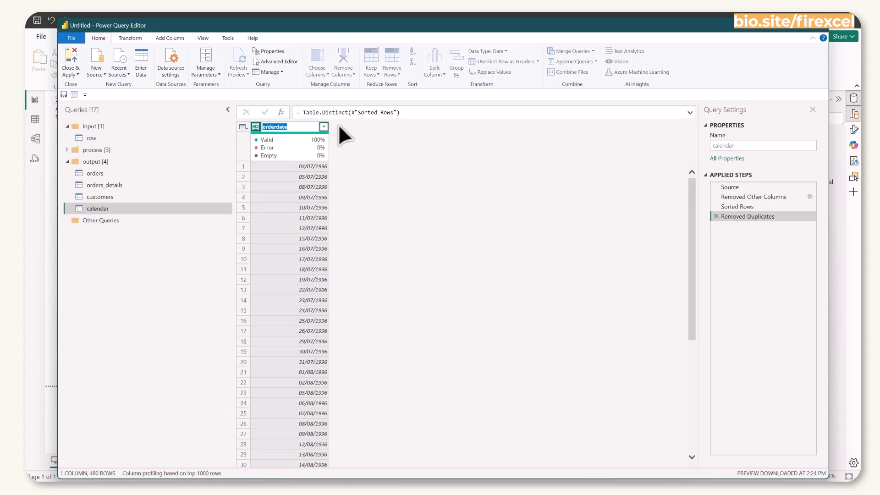
text(date)
key(Return)
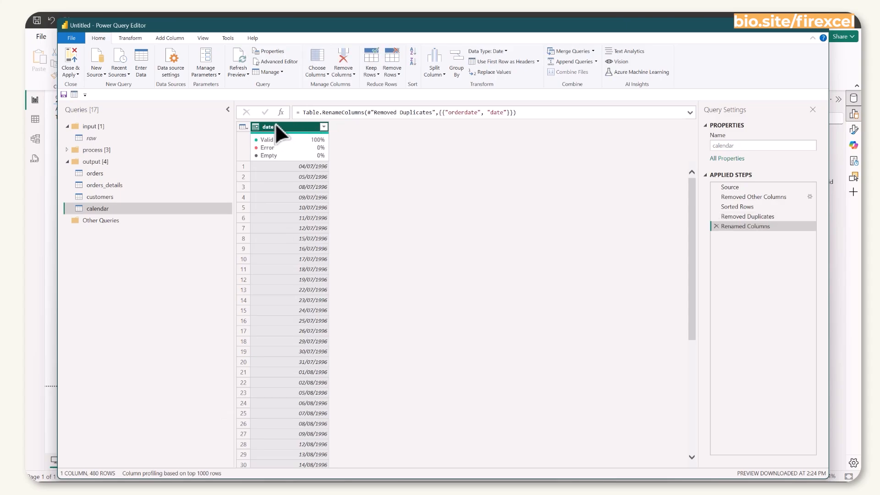
Add Year and Month number columns derived from the date column in the calendar query.
click(168, 39)
click(417, 68)
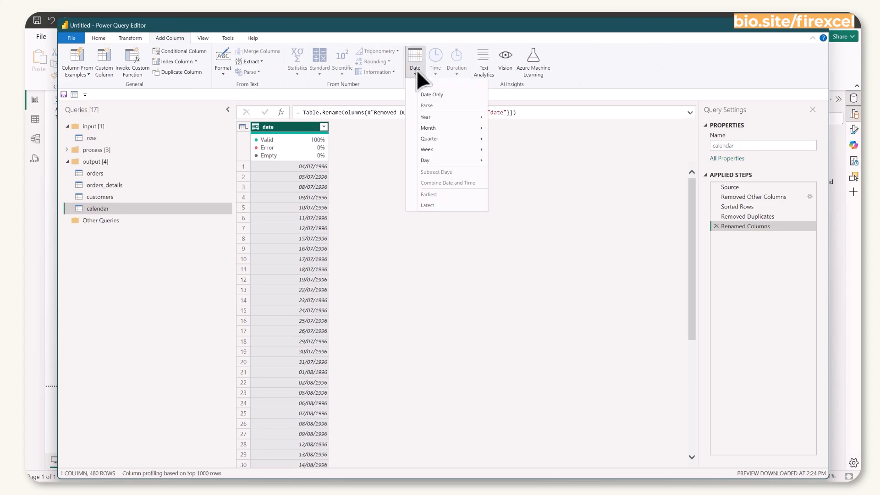
mouse_move(441, 118)
click(516, 119)
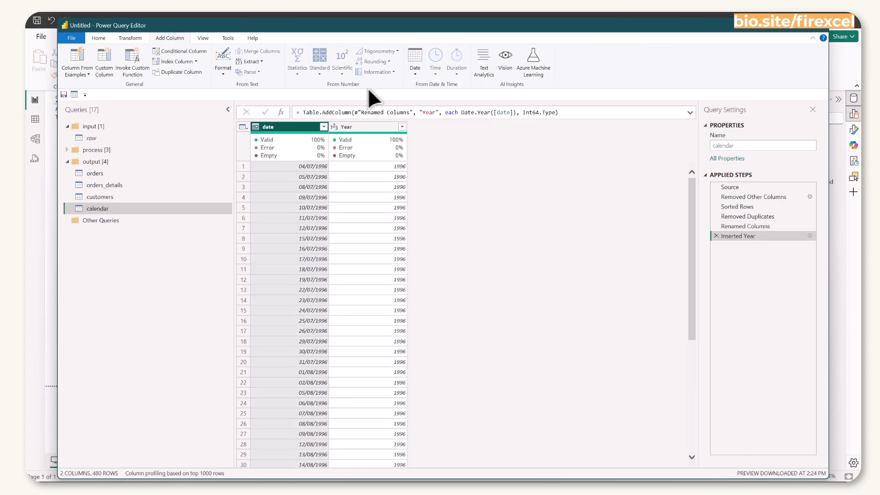
click(419, 65)
click(509, 128)
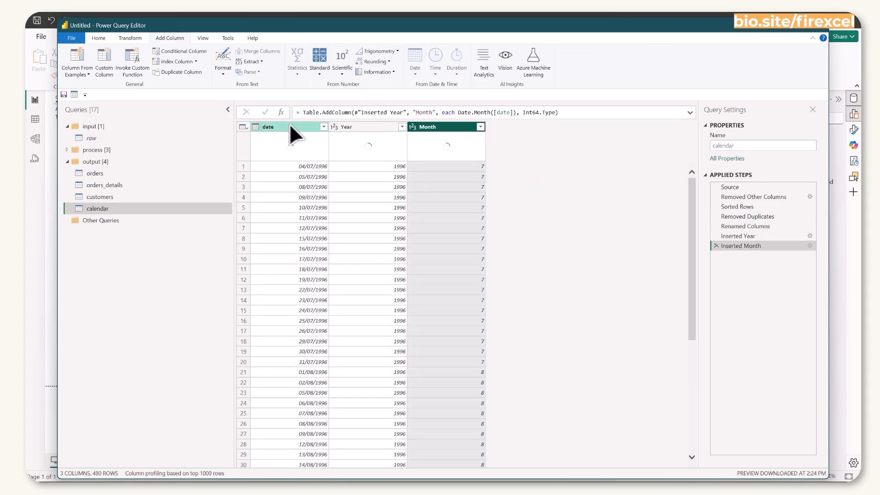
Add Month Name and Day columns derived from the date column in the calendar query.
click(421, 69)
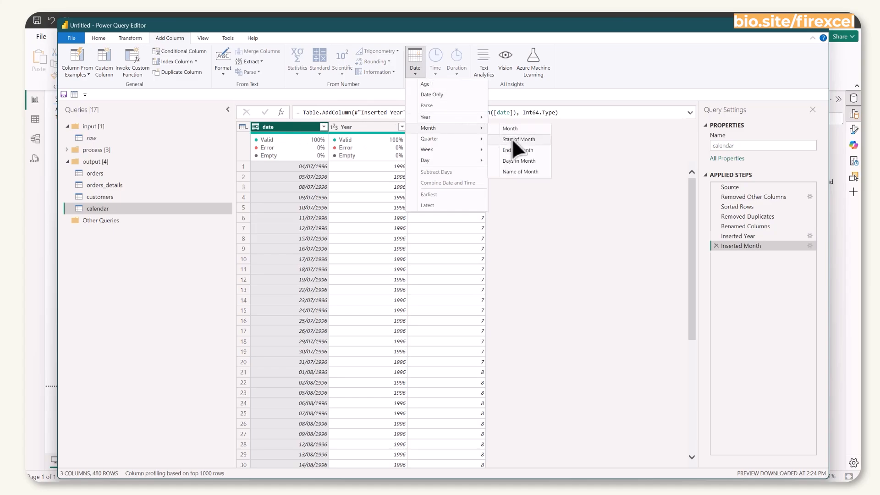
click(515, 172)
click(416, 69)
mouse_move(438, 158)
click(514, 159)
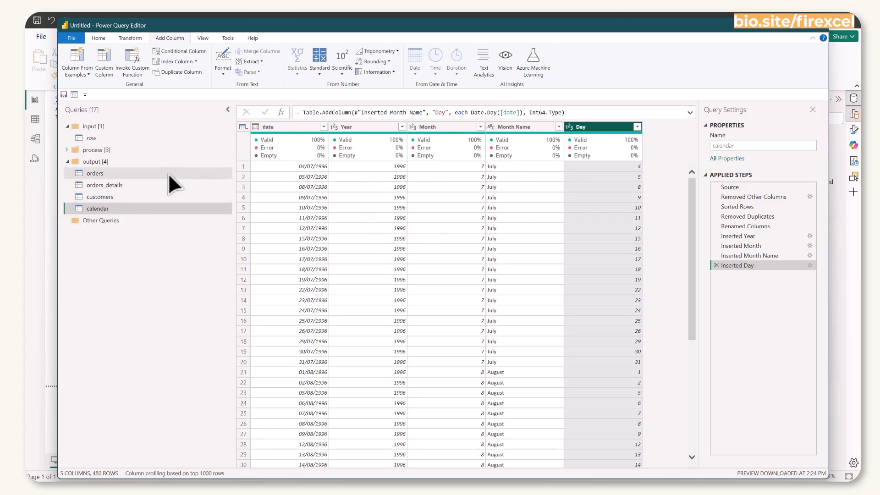
Apply the query changes and relate calendar's date to orderdate in orders with an active one-to-many, single-direction relationship.
click(98, 38)
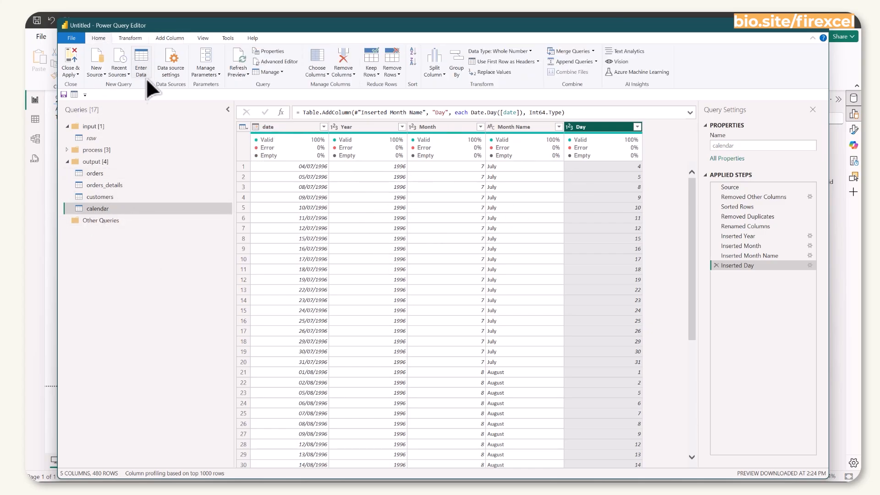
click(75, 50)
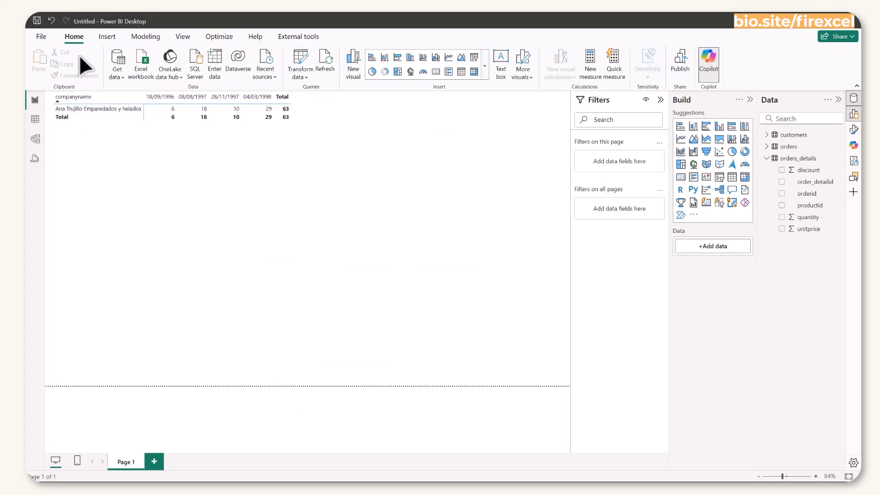
click(35, 138)
drag(648, 207, 612, 304)
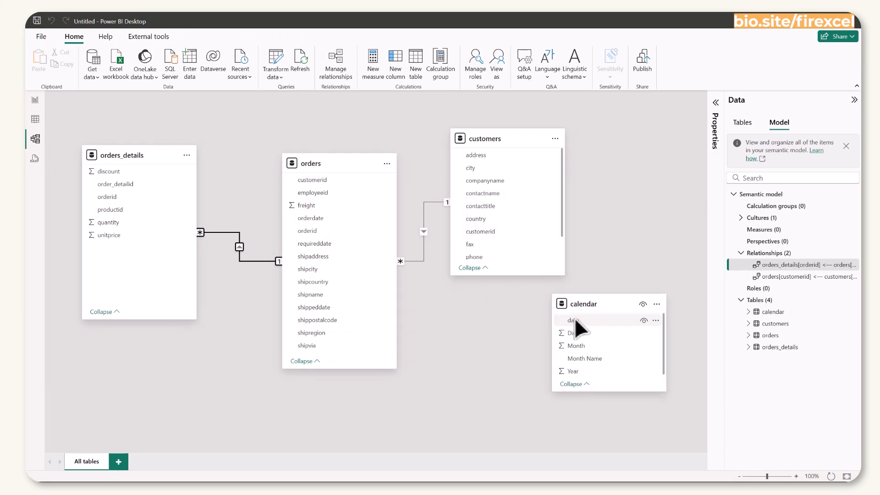
drag(574, 317, 319, 218)
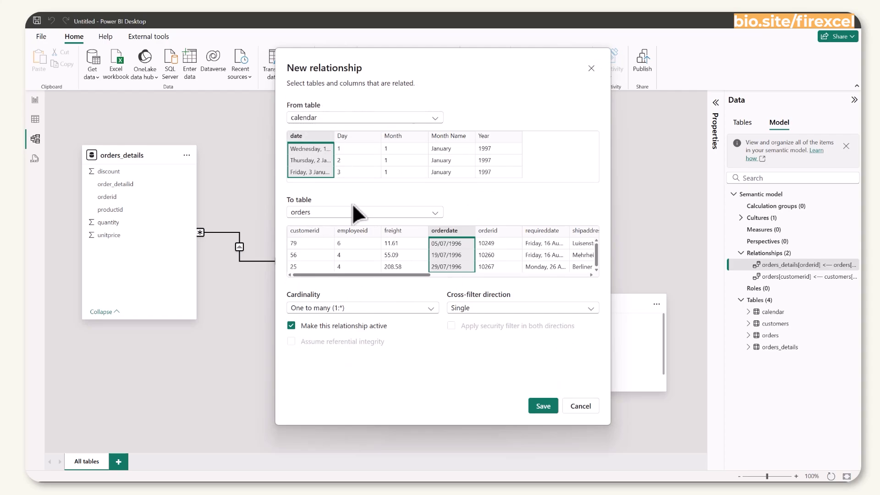
click(543, 406)
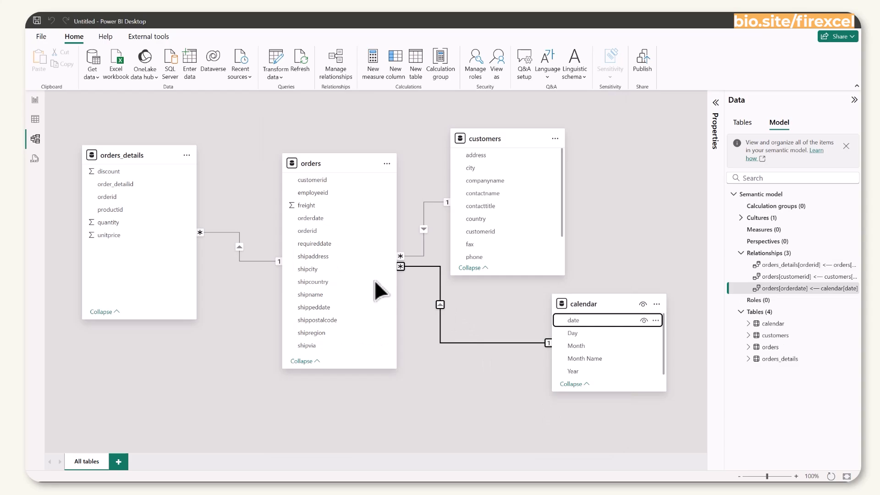
Format the calendar table's date column as a short day/month/year date, using the 14/03/2001 pattern.
click(35, 118)
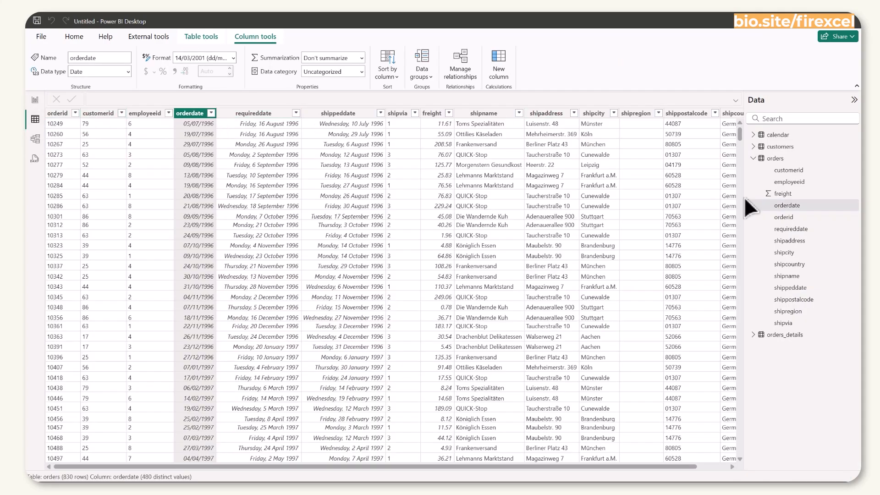
click(752, 158)
click(778, 134)
click(98, 115)
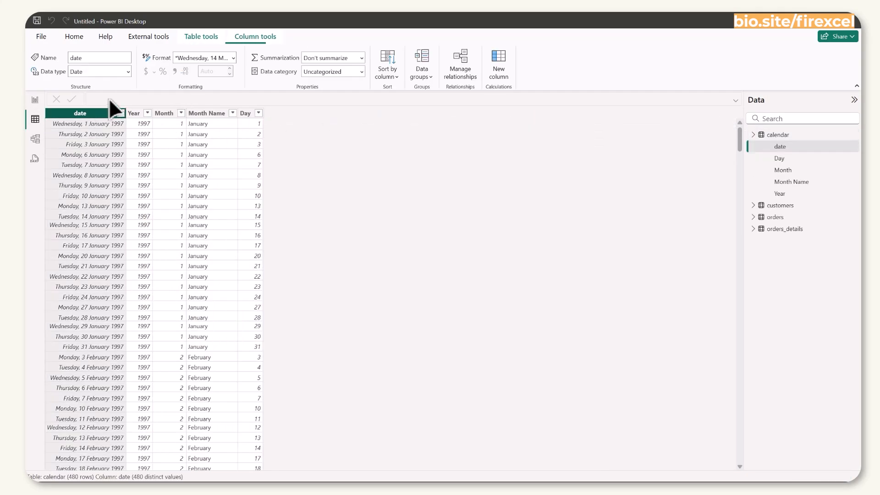
click(234, 58)
click(230, 150)
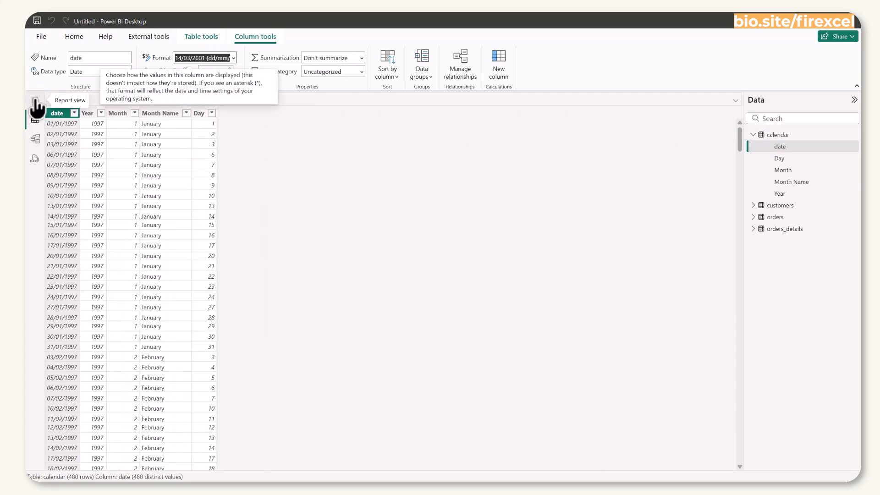
Replace orderdate in the report matrix's columns with Year and Month Name from the calendar table.
click(35, 100)
click(419, 181)
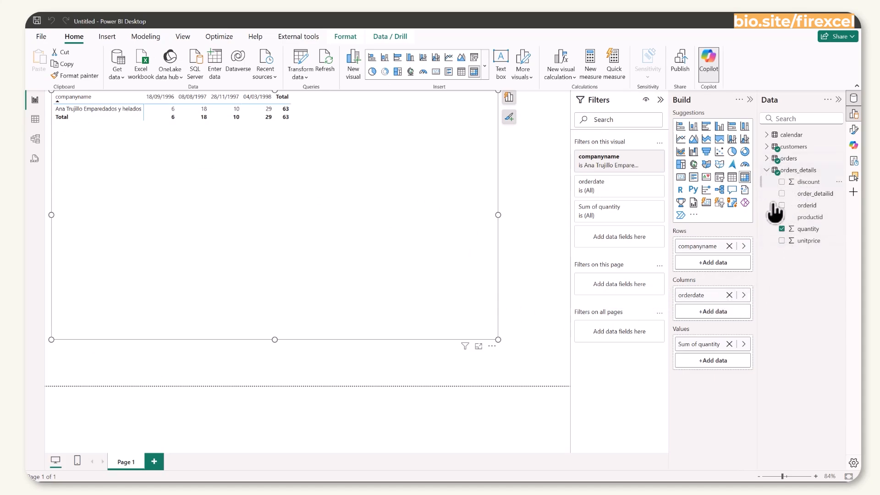
click(729, 295)
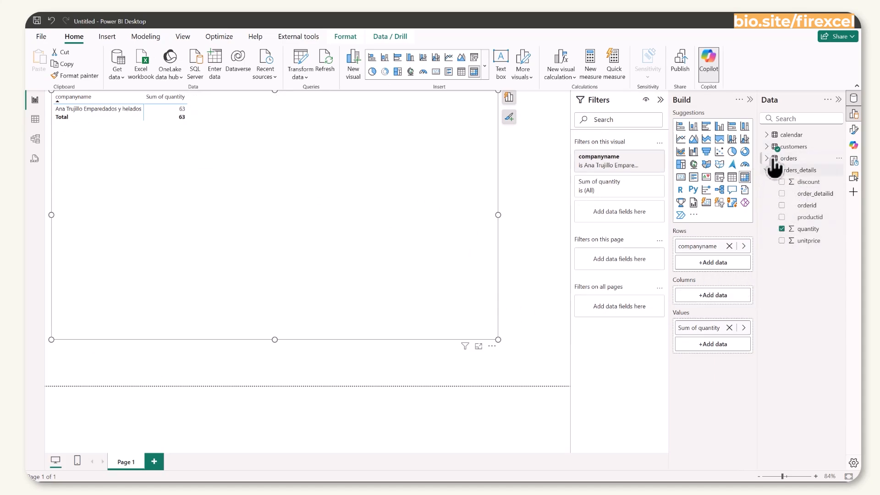
click(766, 135)
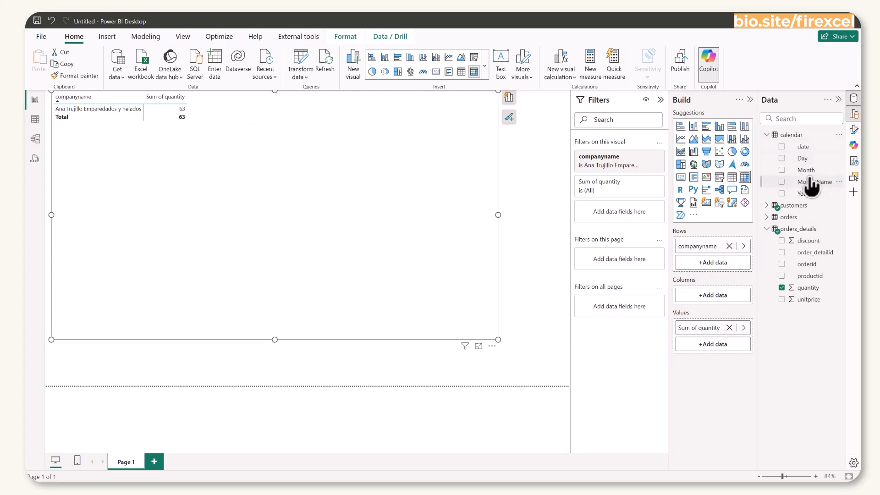
drag(803, 198, 718, 292)
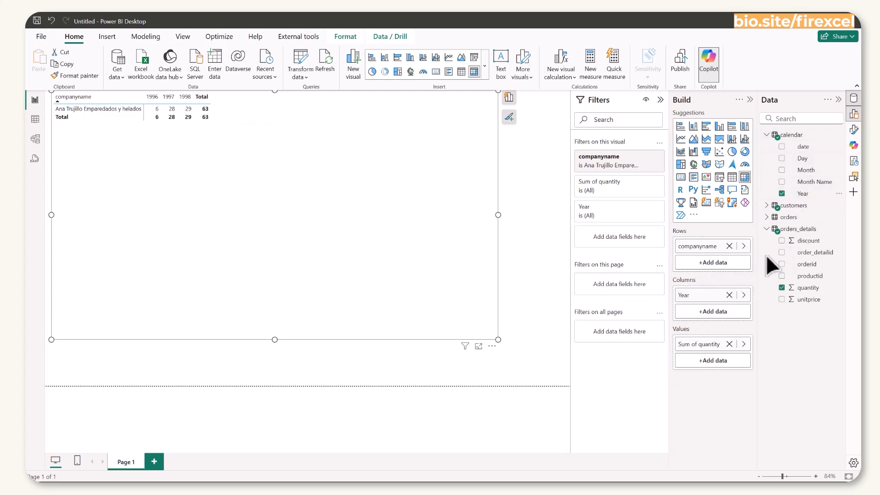
drag(798, 182, 710, 303)
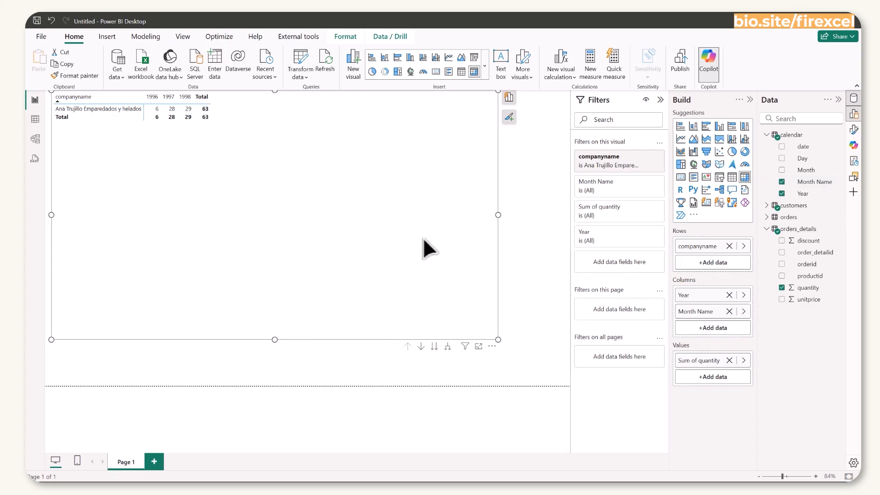
Shrink the matrix, expand its columns down to month level and turn off the column subtotals.
drag(498, 340, 340, 214)
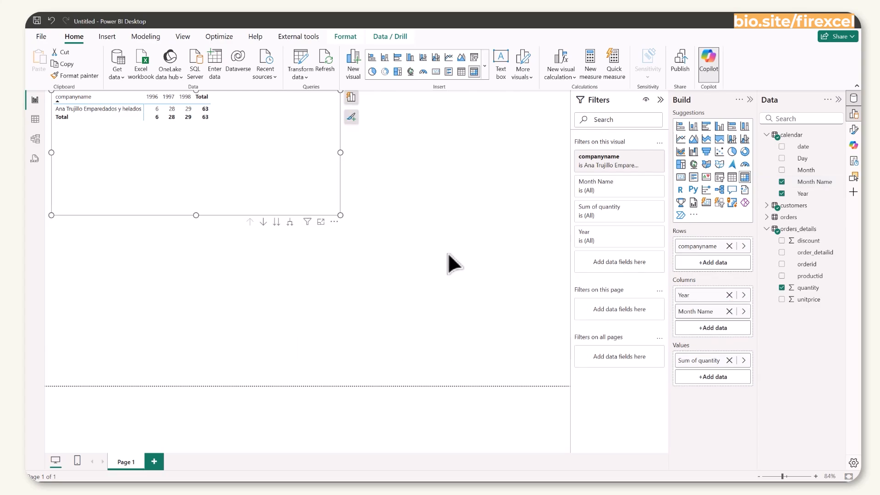
click(289, 222)
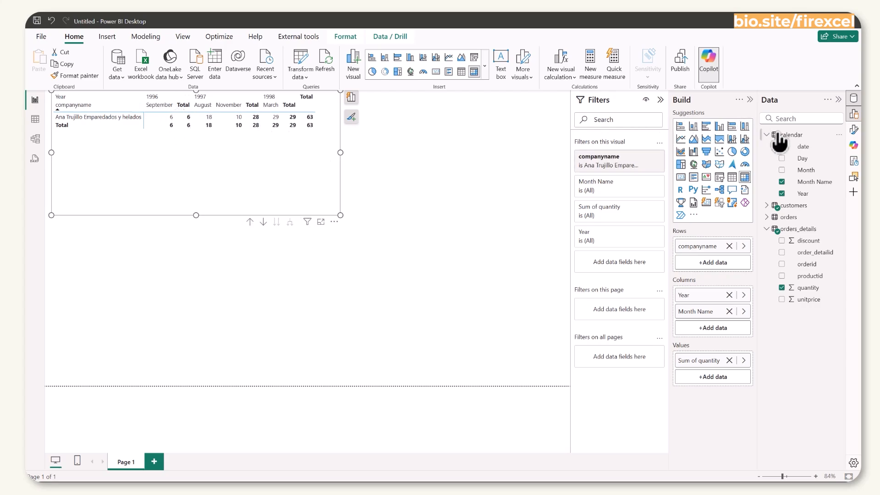
click(854, 130)
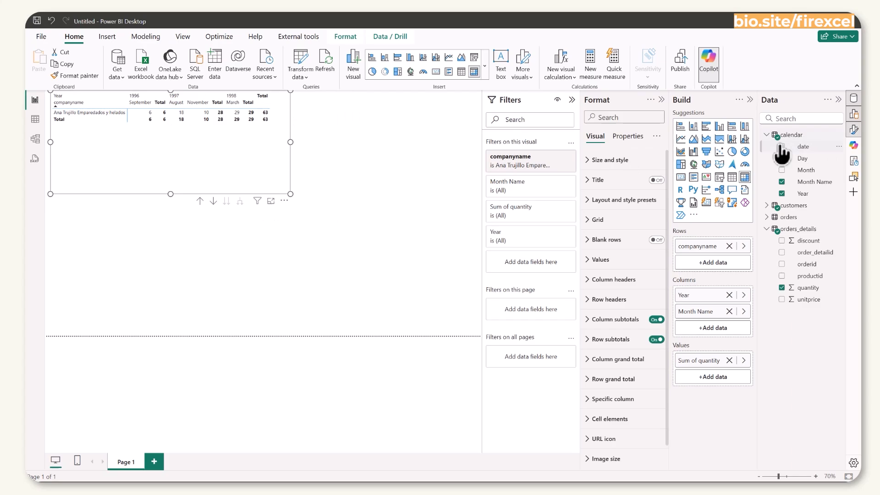
click(658, 320)
Switch to Excel and regroup the quantity pivot table's dates by years and months without quarters.
click(440, 255)
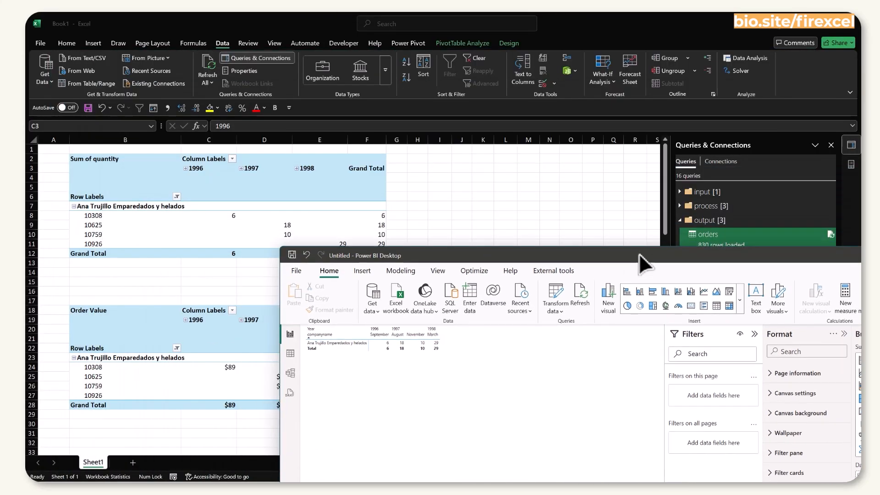
right_click(195, 170)
click(225, 327)
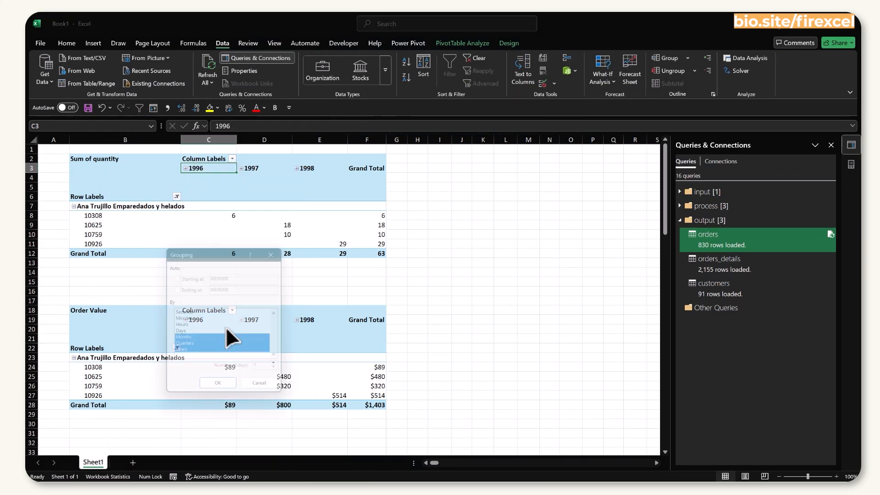
click(186, 347)
click(213, 388)
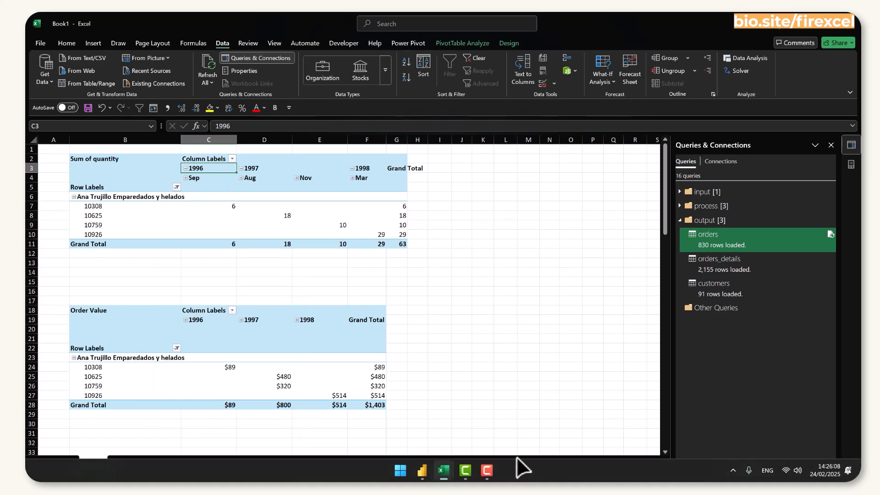
Switch back to Power BI and add orderid from the orders table beneath companyname in the matrix rows.
key(alt+Tab)
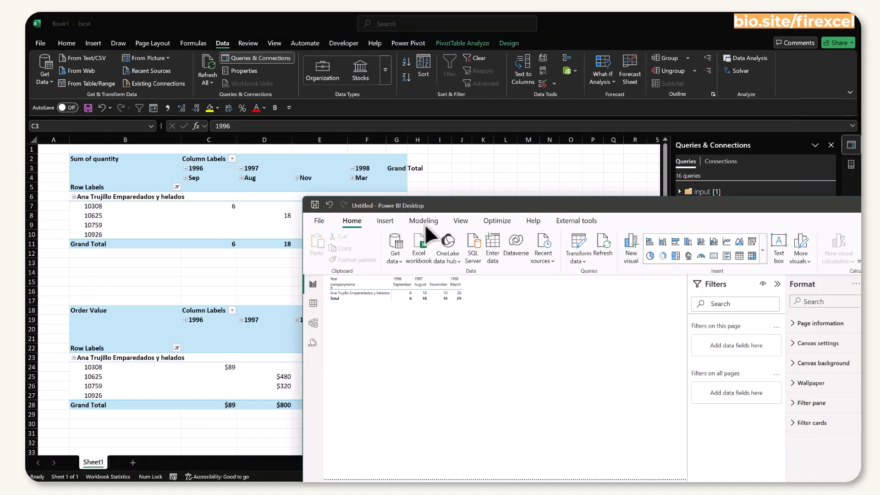
click(348, 370)
scroll(312, 364, up, 4)
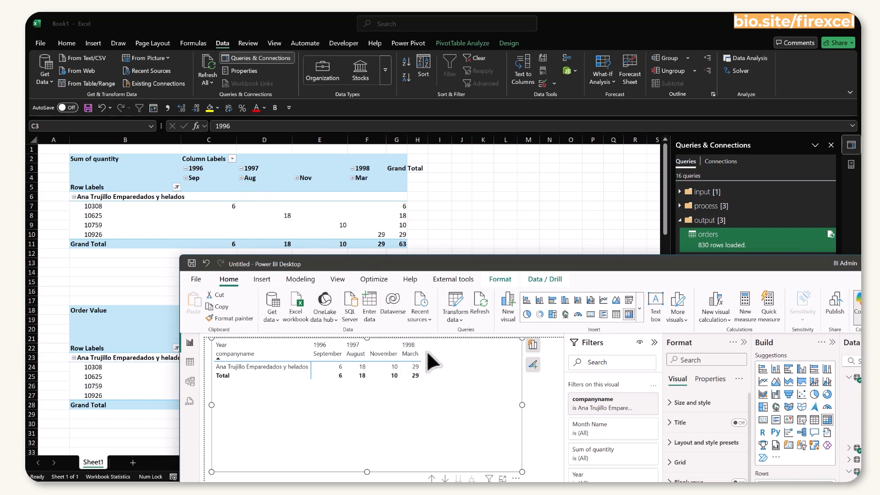
drag(513, 268, 412, 13)
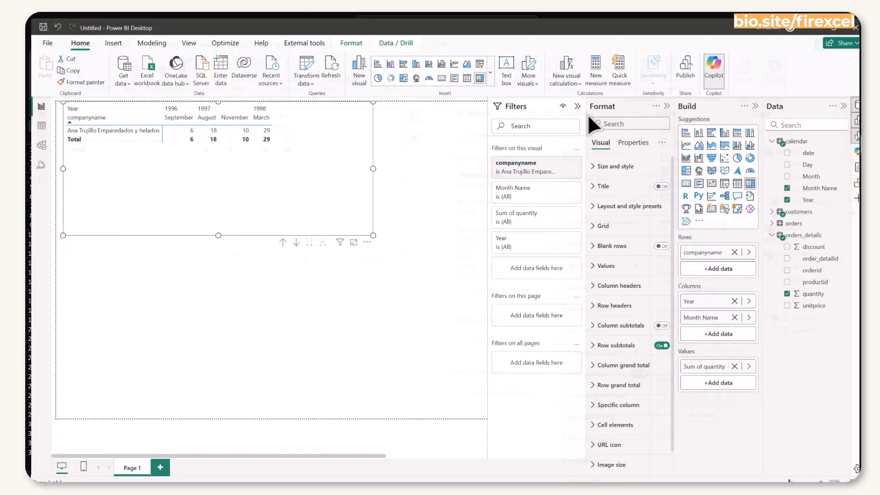
click(766, 217)
drag(807, 275, 702, 260)
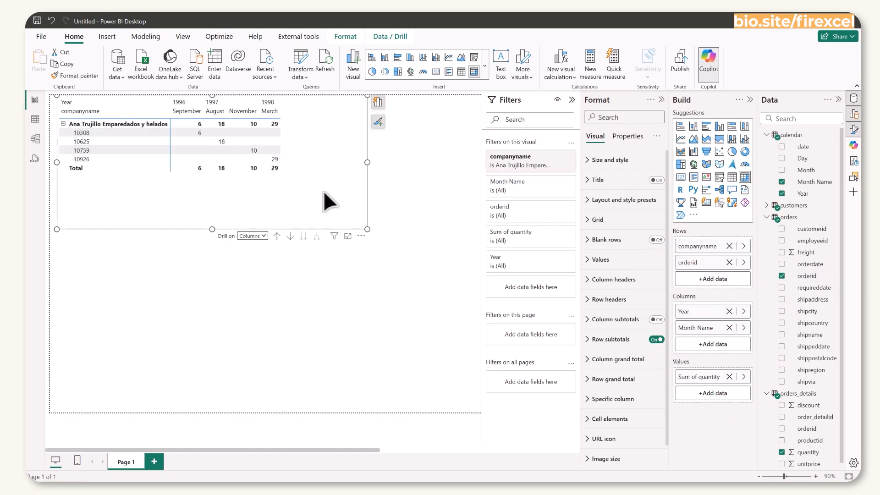
Compare the matrix with the quantity pivot table in Excel, then restore Power BI to full size.
drag(433, 22, 523, 273)
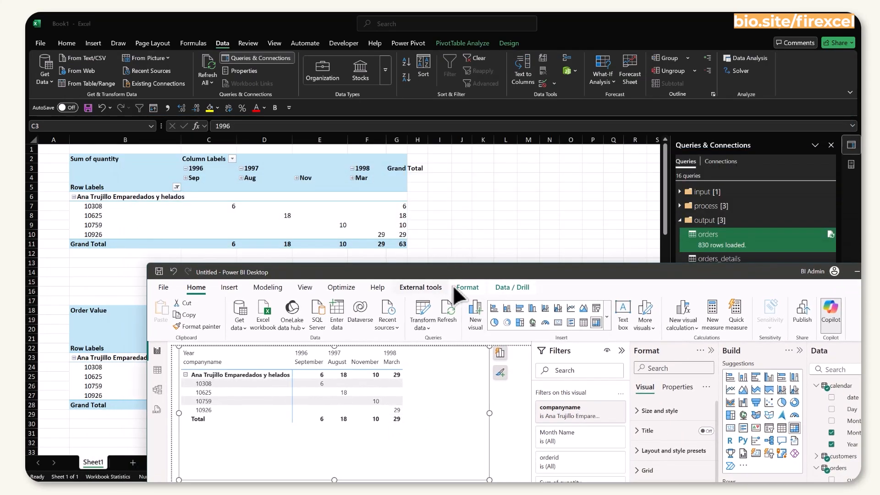
drag(452, 272, 367, 134)
double_click(367, 133)
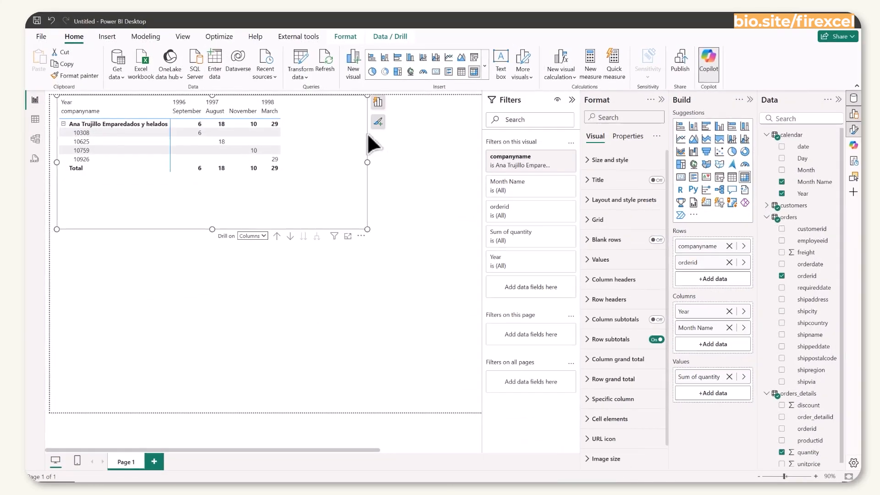
Shrink the matrix closer to its data and hide the filter and format settings to free canvas space.
drag(366, 226, 340, 193)
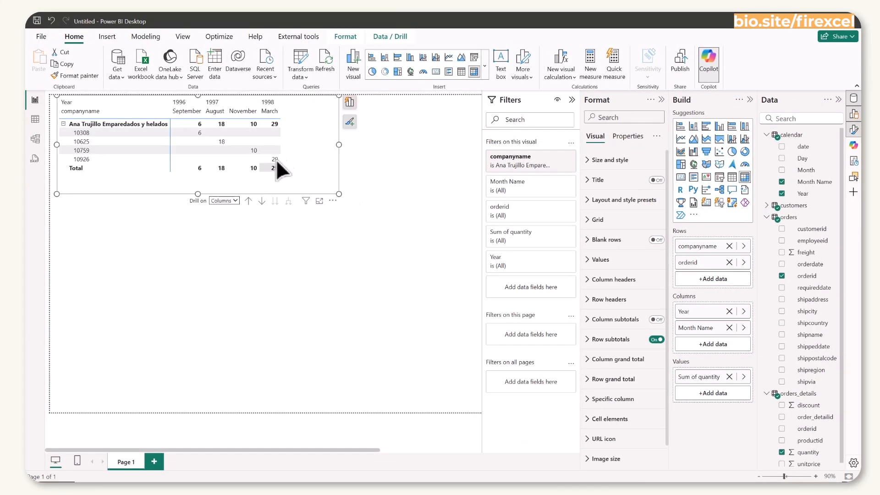
click(571, 100)
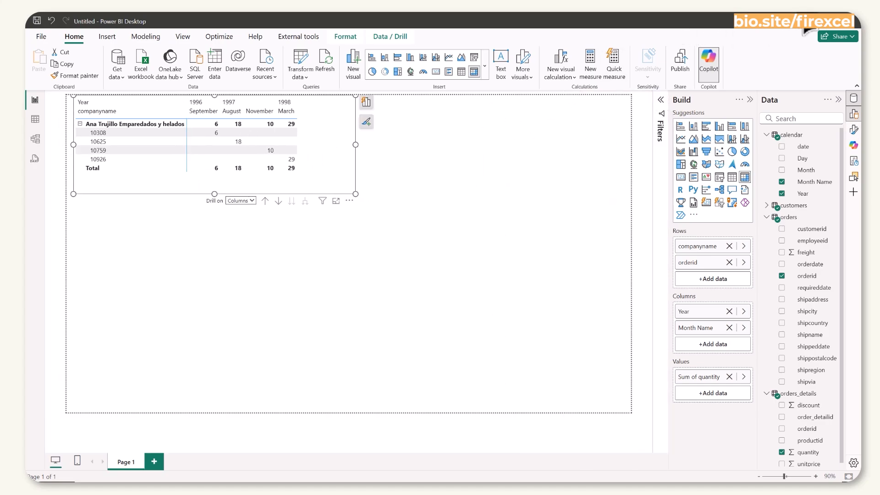
click(546, 229)
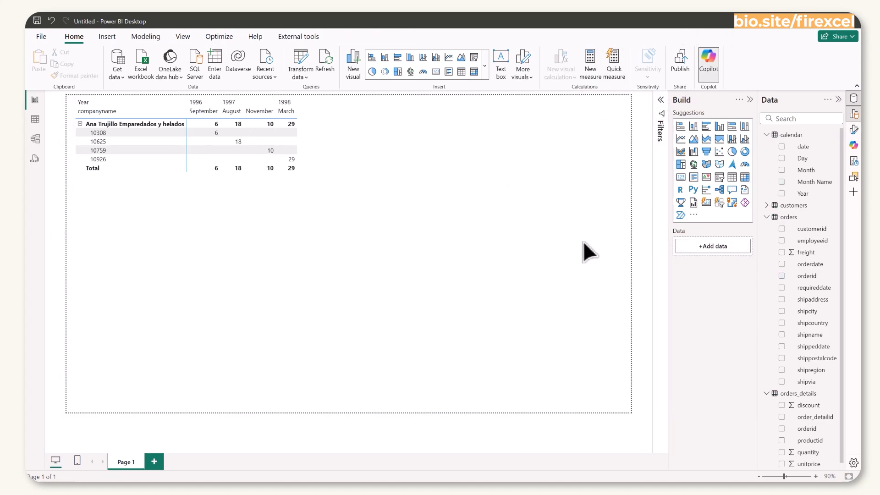
Create a measure named Order Value in the orders table, starting a SUMX formula over the orders_details table.
click(834, 218)
click(788, 237)
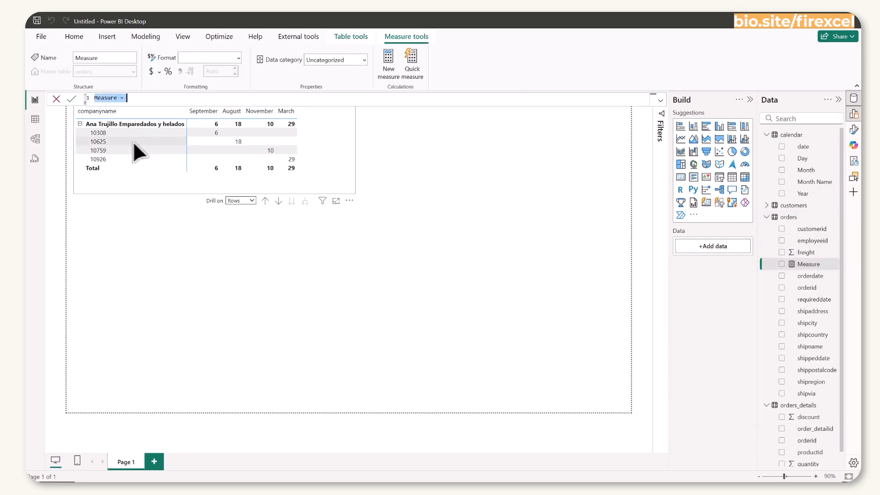
text(Order Value =)
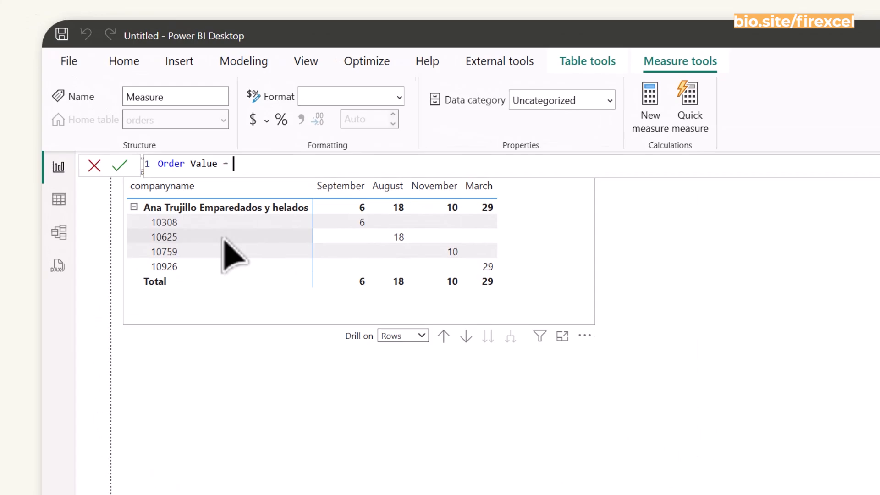
key(shift+Return)
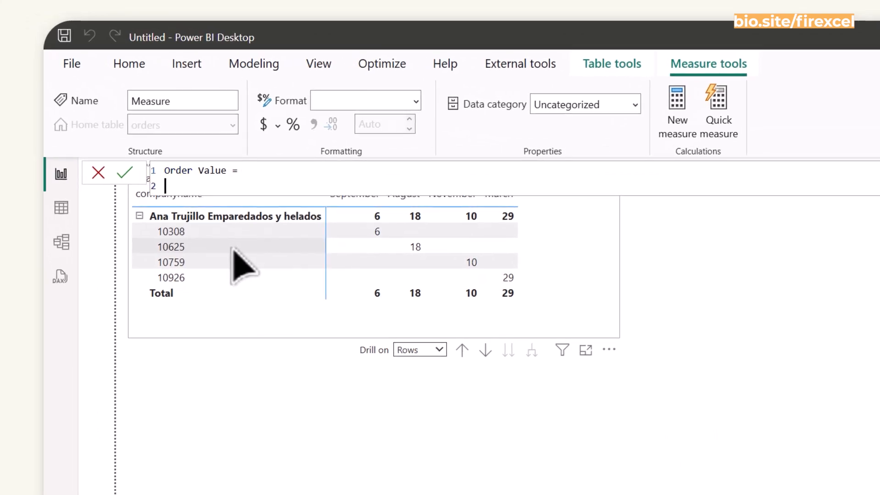
text(sumx()
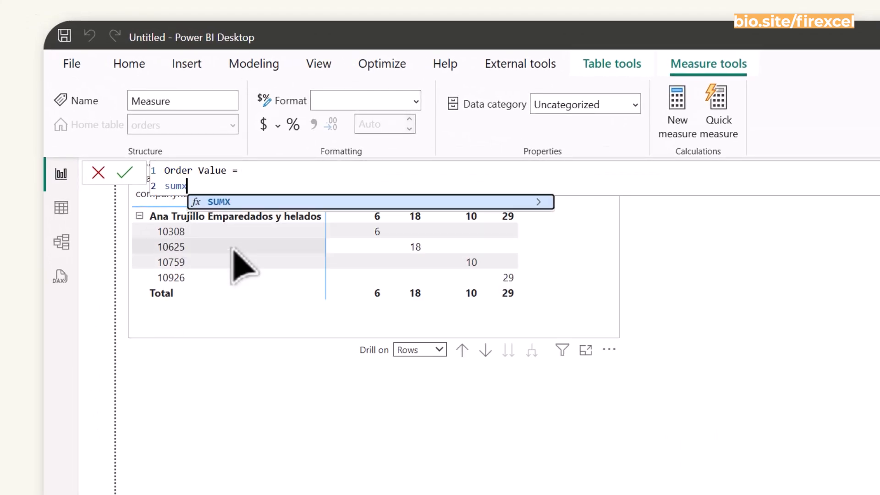
key(shift+Return)
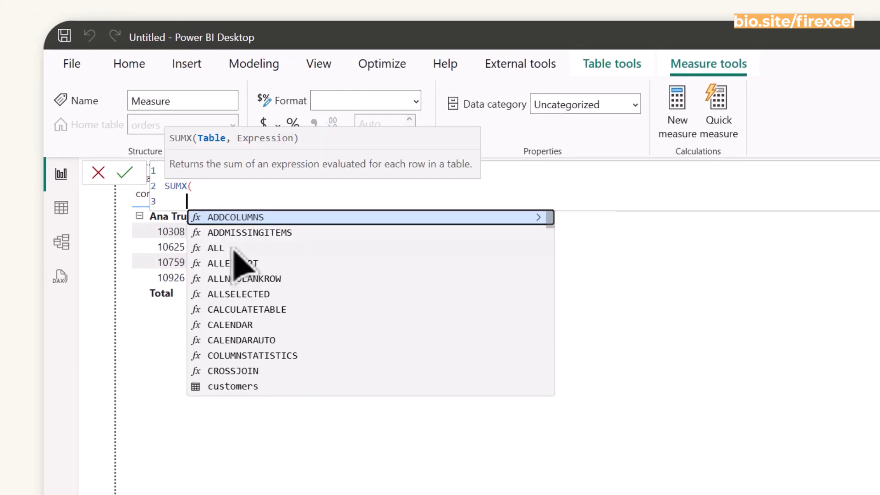
text(orders_details,)
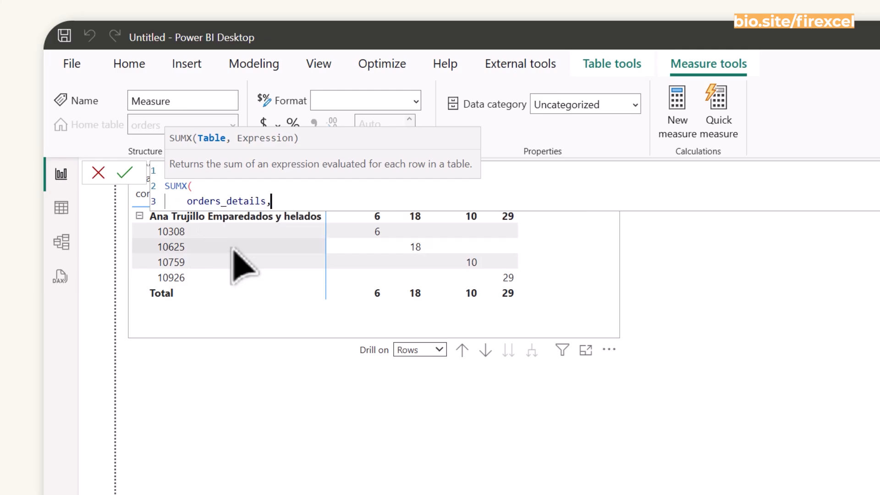
Add orders_details[unitprice] multiplied by orders_details[quantity] as the SUMX expression on a new line of the formula.
key(shift+Return)
text(uni)
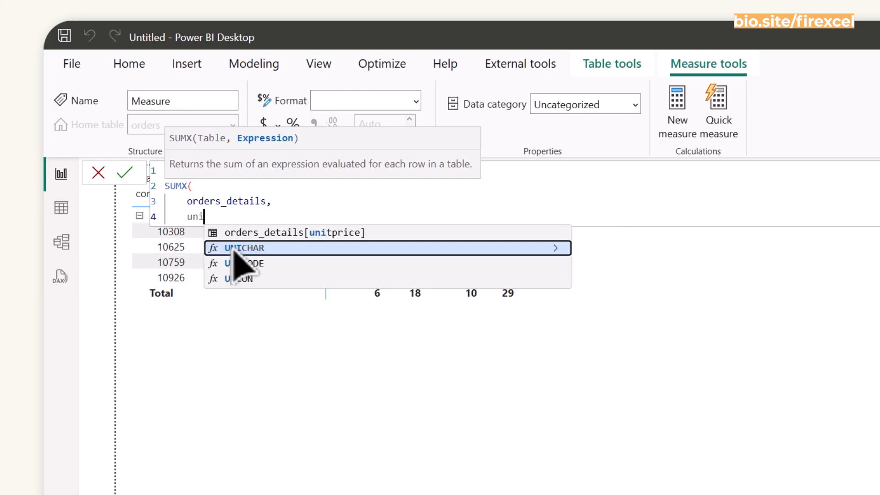
key(Up)
key(Tab)
text(* )
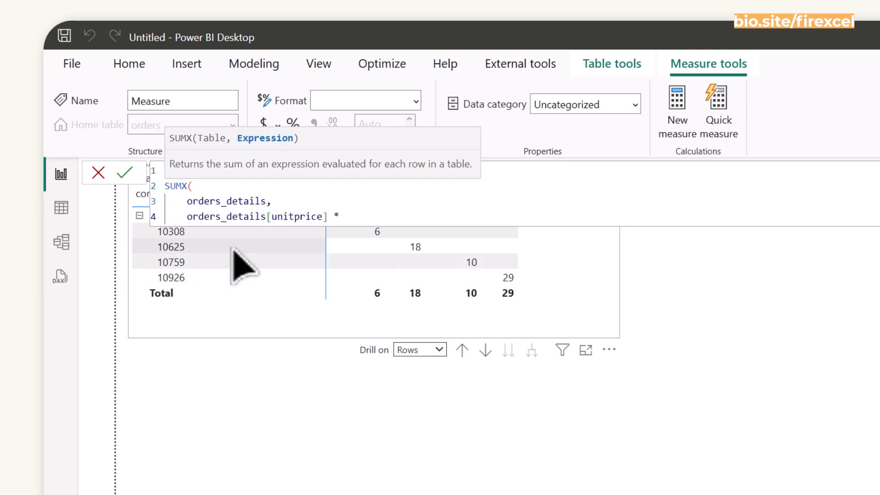
text(qua)
key(Up)
key(Up)
key(Tab)
Multiply the expression by (1 - orders_details[discount]), close the SUMX function on its own line and commit the measure.
text(* ( 1 )
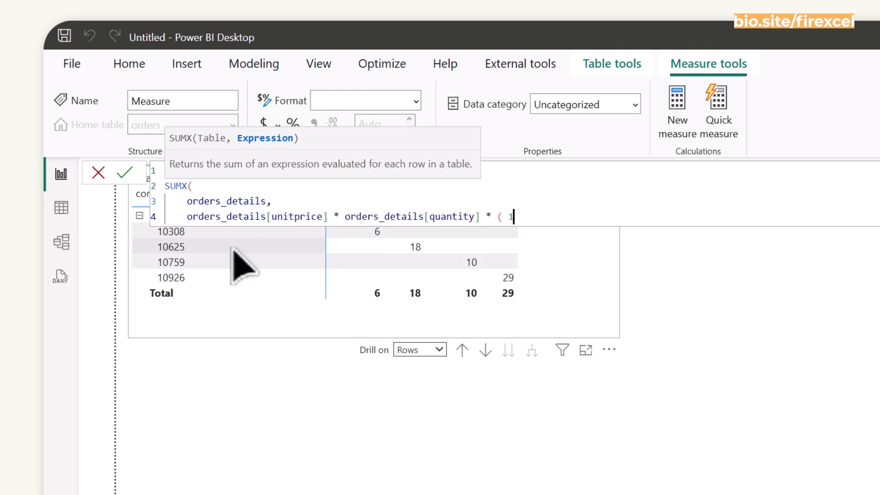
text(- discou)
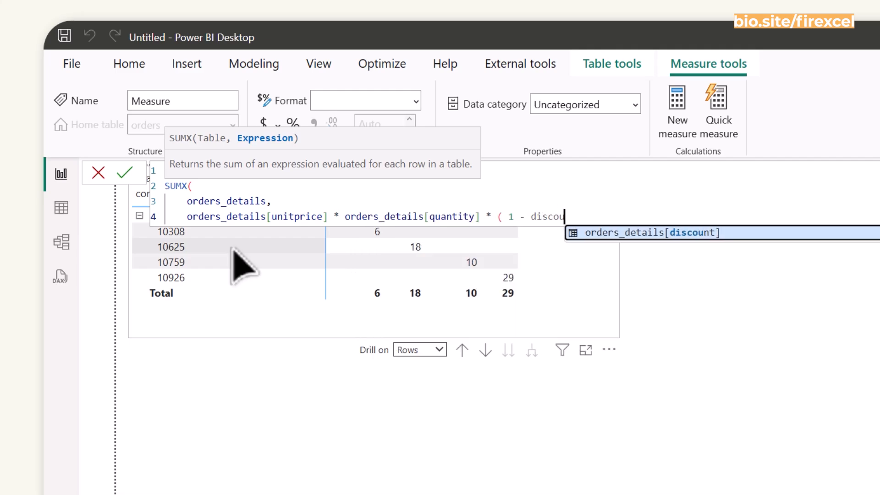
key(Tab)
text())
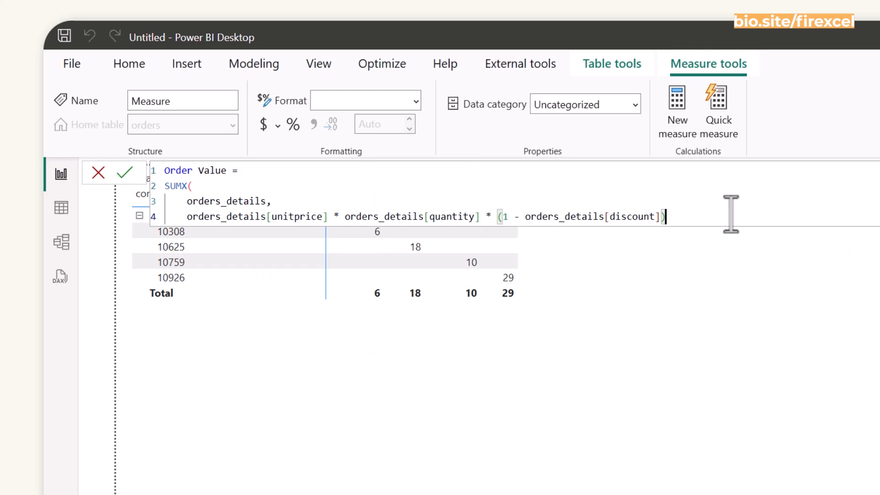
key(Return)
key(BackSpace)
text())
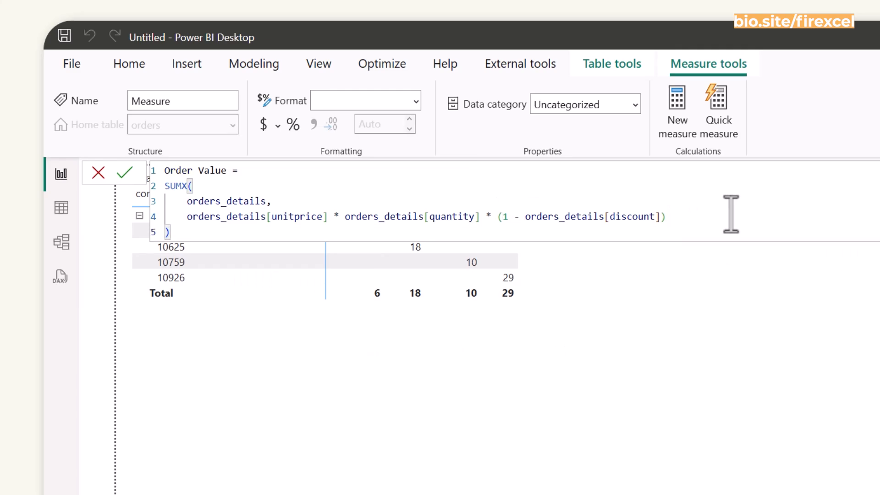
key(Return)
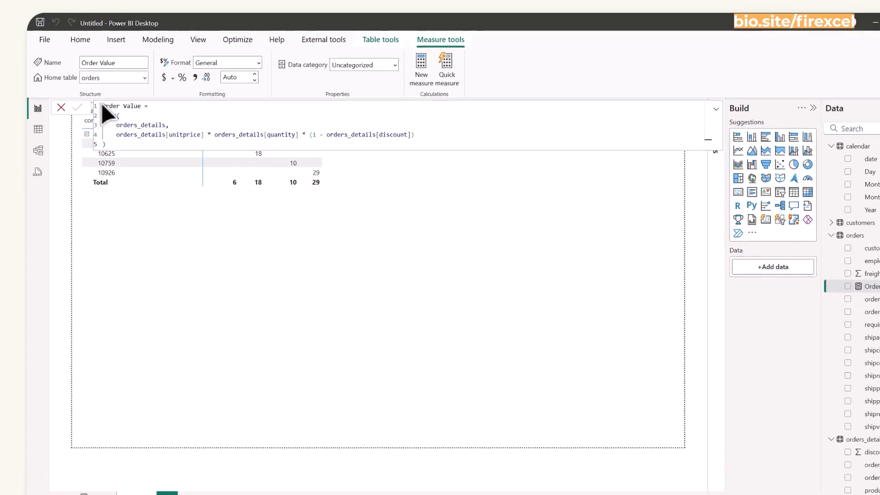
Prefix the measure's name with # so it reads # Order Value, and commit the change.
click(101, 105)
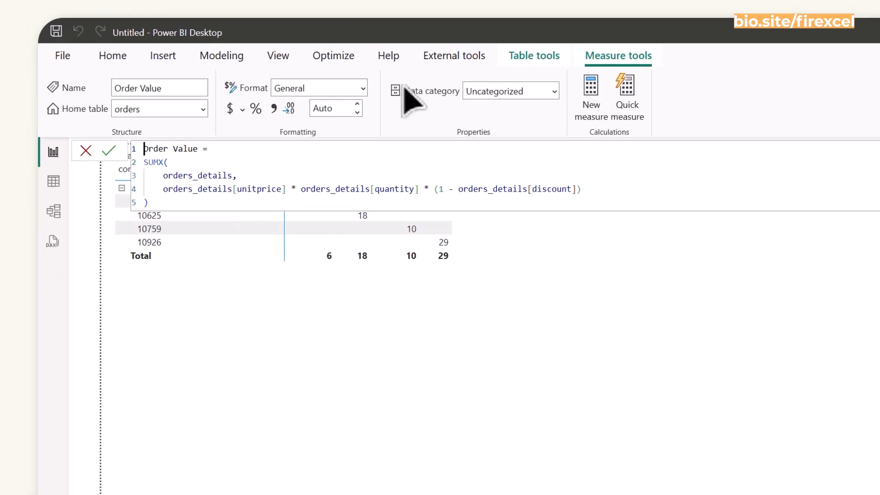
text(#)
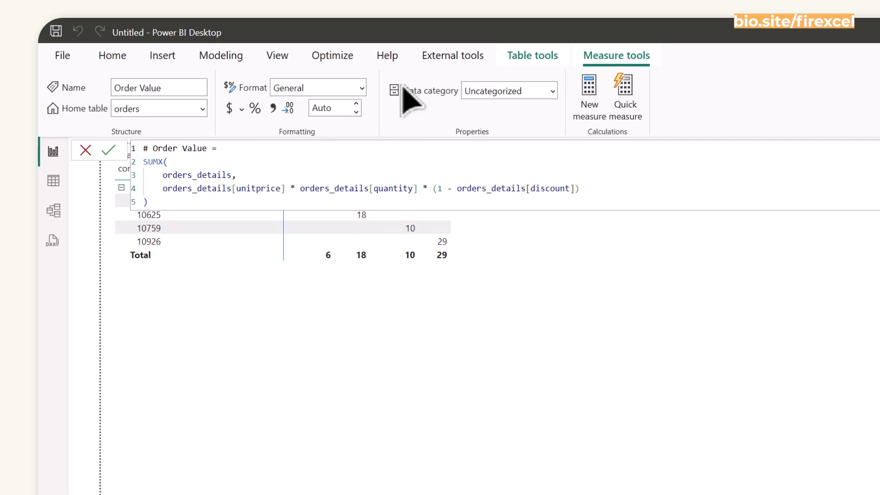
key(Return)
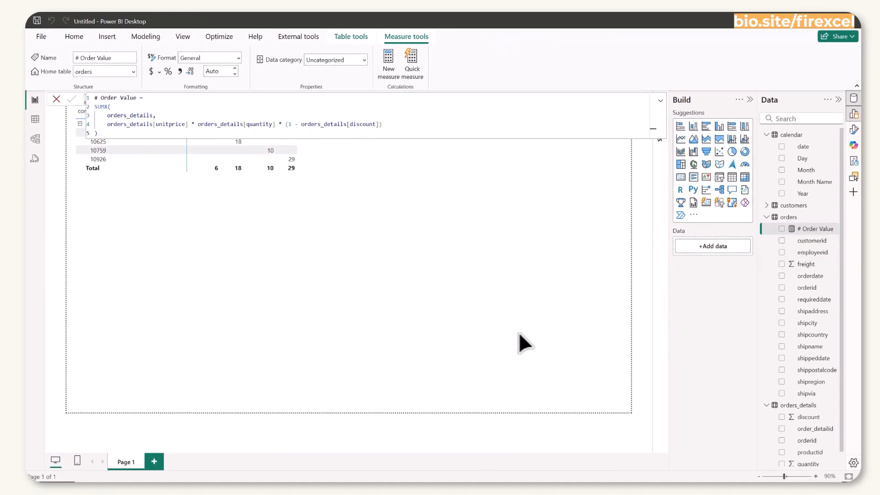
click(518, 343)
Duplicate the matrix below the original and replace the copy's Sum of quantity values with # Order Value.
click(313, 140)
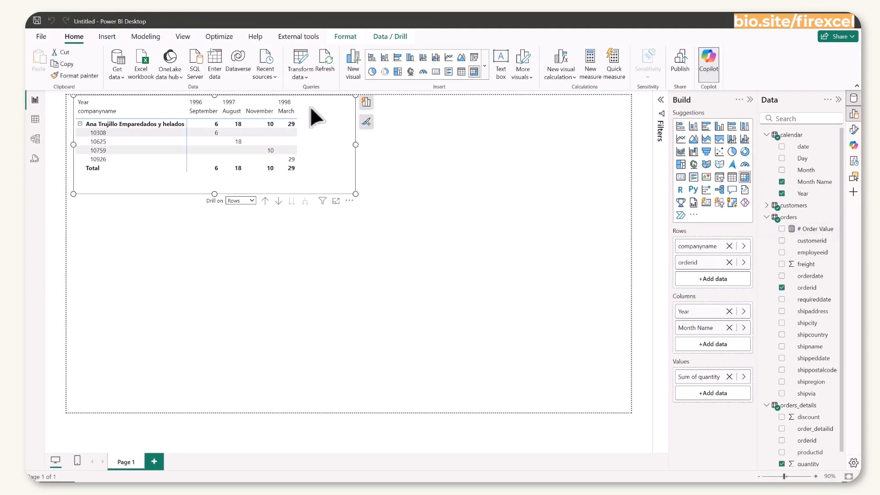
key(ctrl+c)
key(ctrl+v)
drag(325, 99, 320, 215)
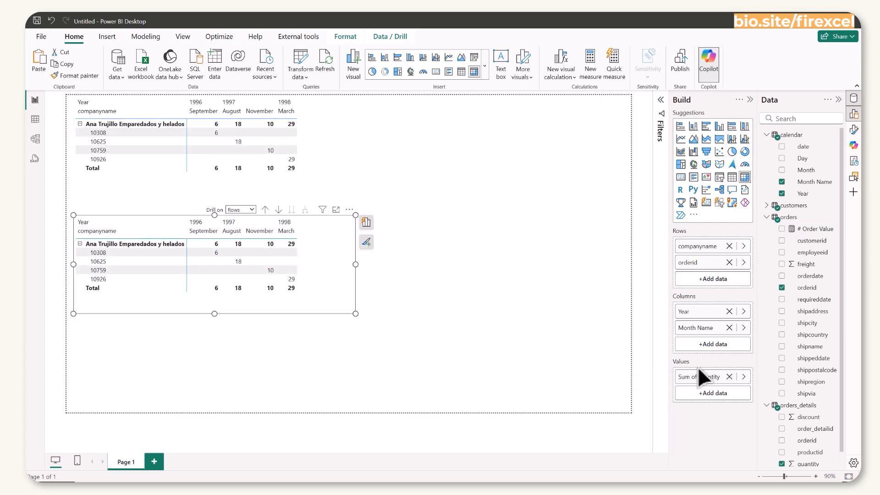
click(729, 376)
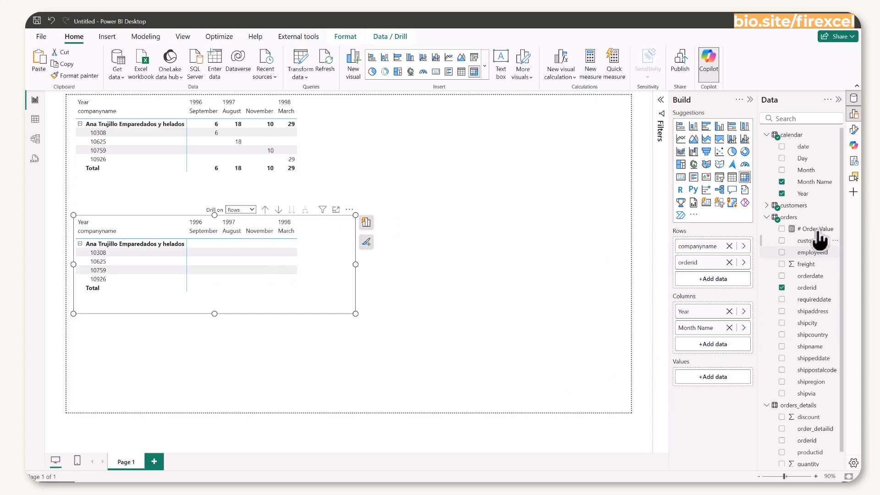
drag(818, 230, 717, 373)
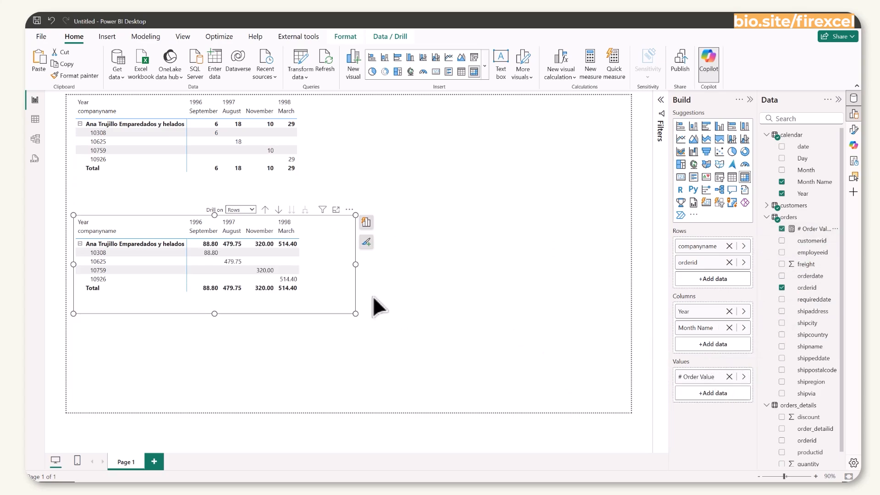
Format the # Order Value measure as Currency with 0 decimal places.
click(810, 228)
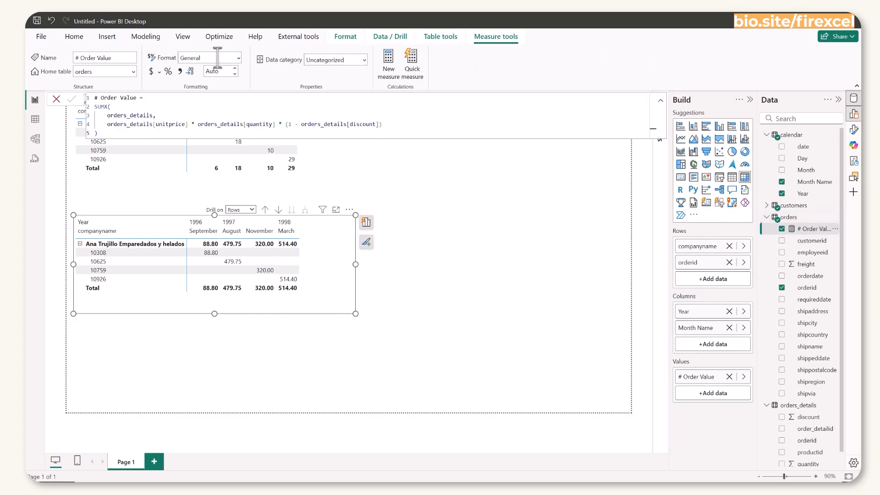
click(238, 58)
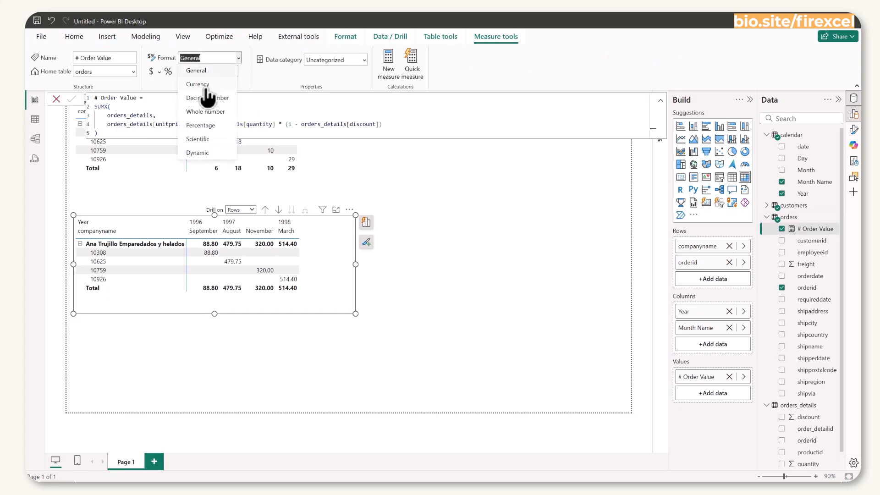
click(201, 138)
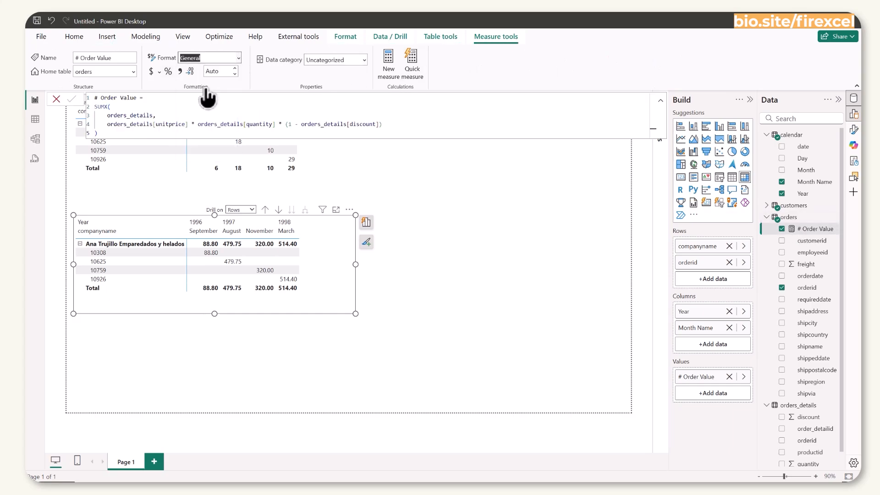
click(231, 71)
text(0)
key(Return)
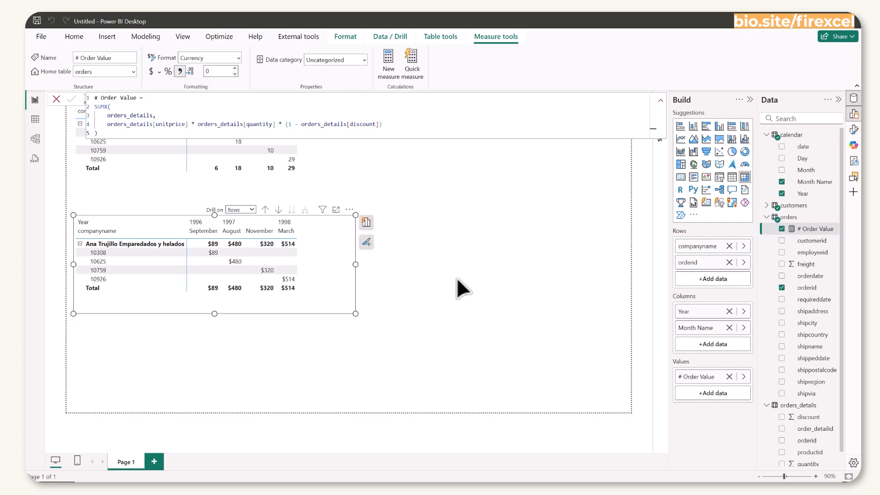
Place the Power BI window beside the Excel pivot tables for comparison and move the order value matrix slightly lower.
click(459, 276)
drag(480, 20, 799, 81)
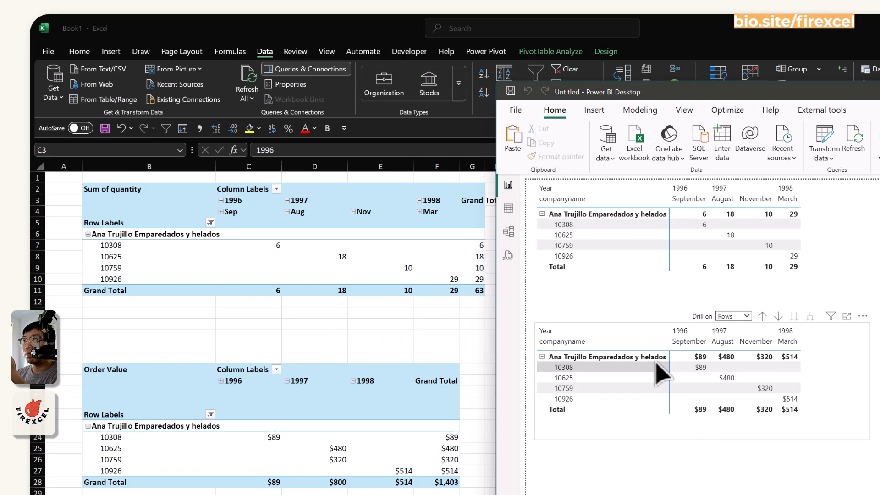
click(645, 332)
drag(645, 331, 646, 341)
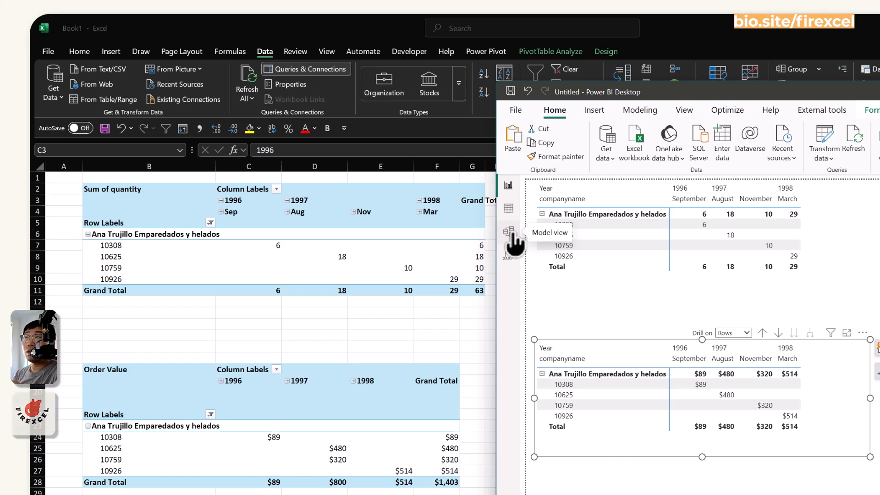
Switch to Excel, examine the table relationships in the Power Pivot data model diagram, and return to the worksheet.
click(368, 326)
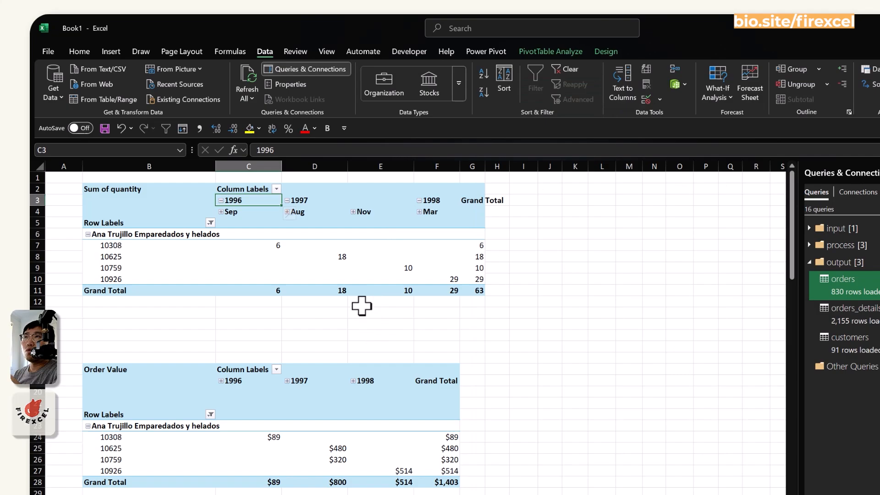
click(497, 54)
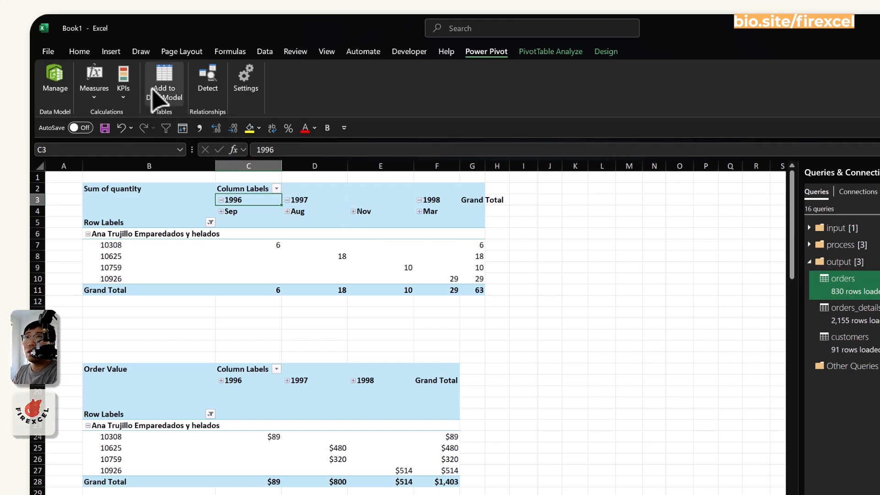
click(55, 76)
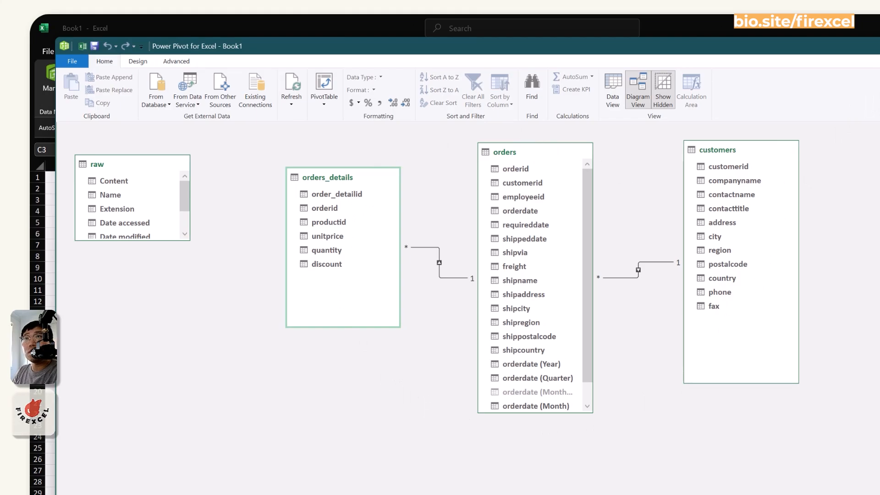
key(alt+F4)
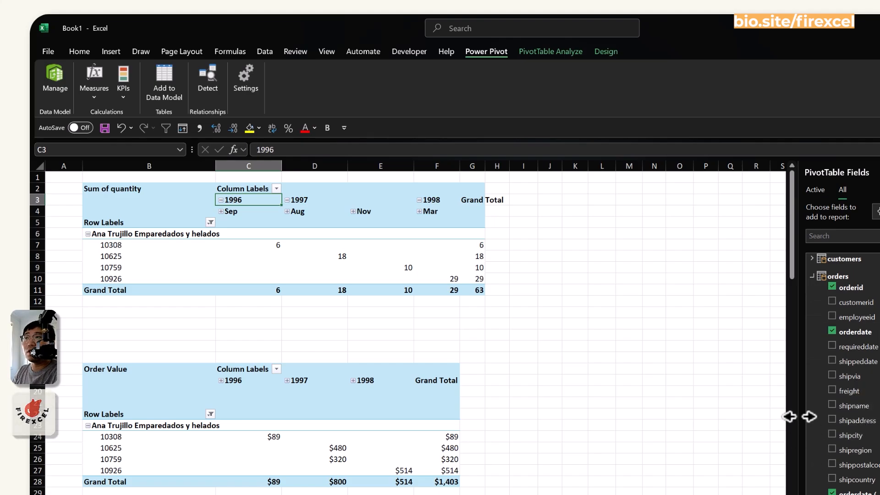
drag(801, 418, 750, 421)
click(628, 391)
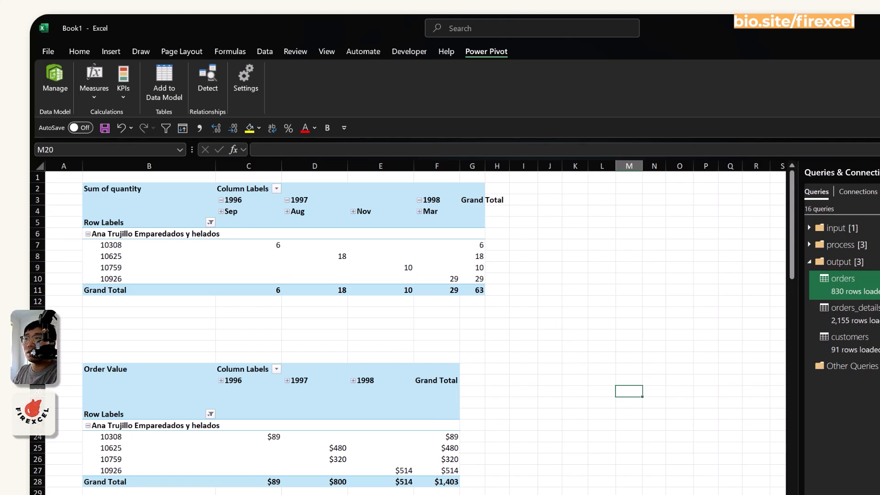
Switch back to Power BI at full size, move the orders table lower in the model diagram, and return to the report.
key(alt+Tab)
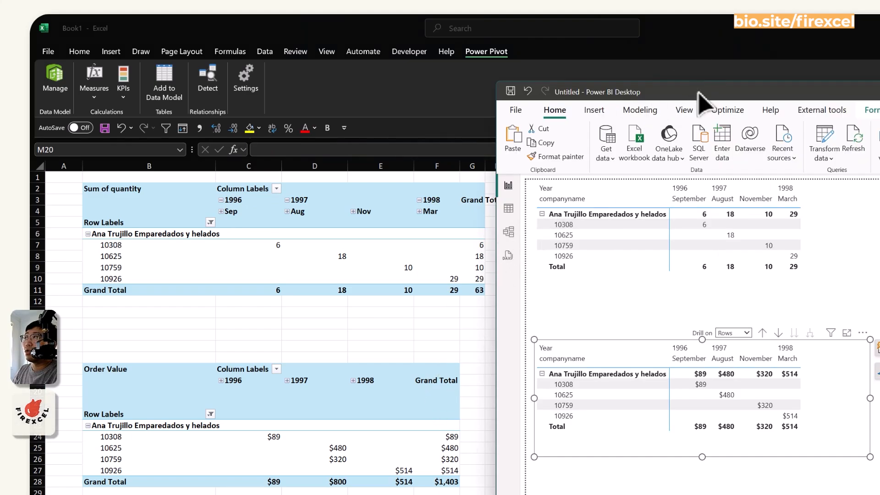
double_click(698, 92)
click(42, 165)
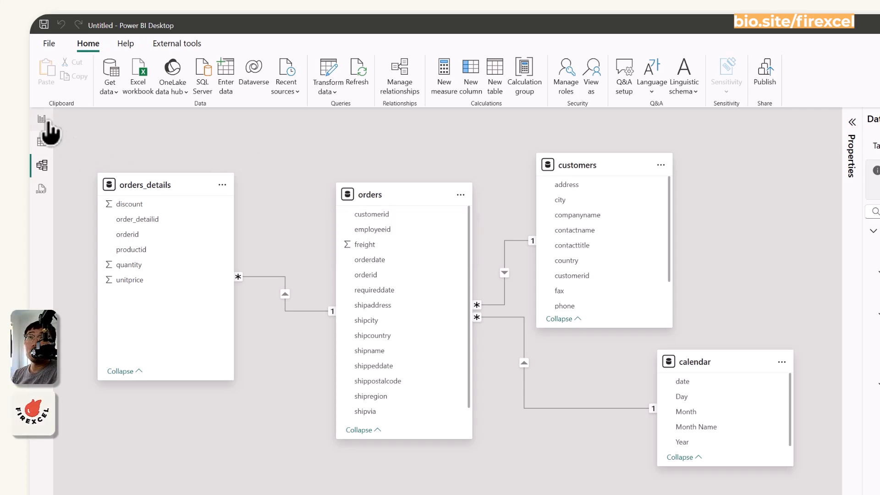
mouse_move(400, 204)
drag(400, 204, 400, 285)
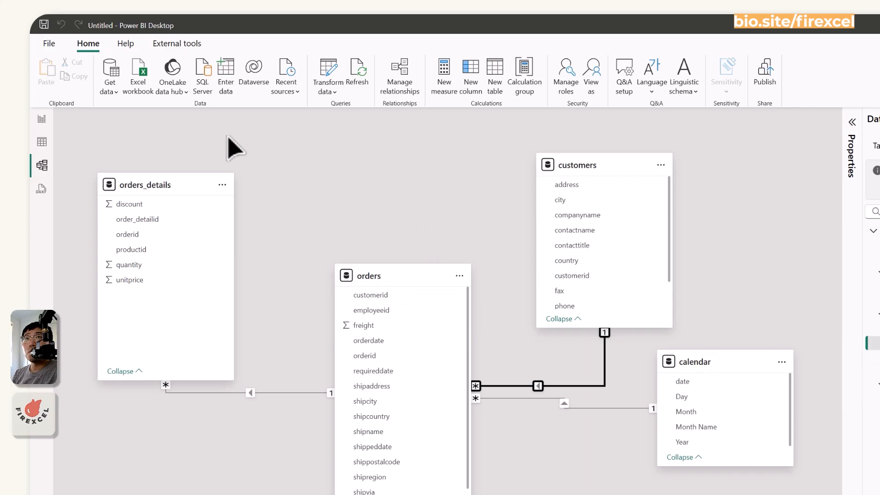
click(41, 119)
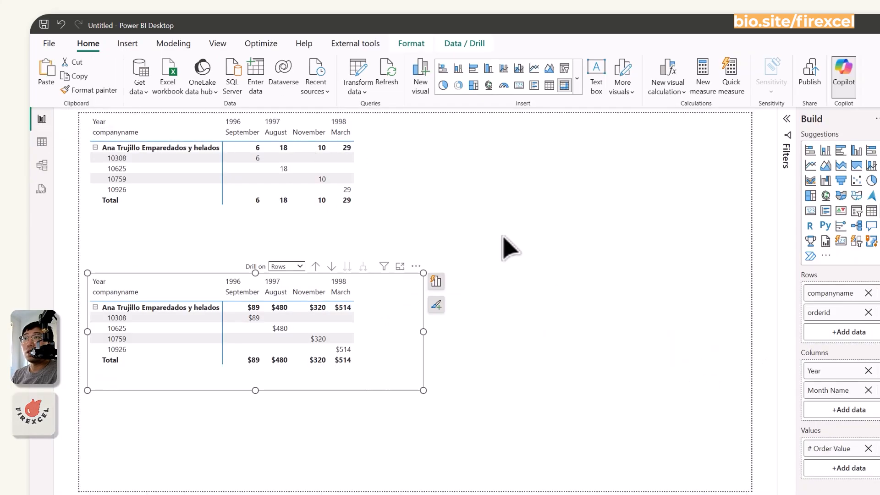